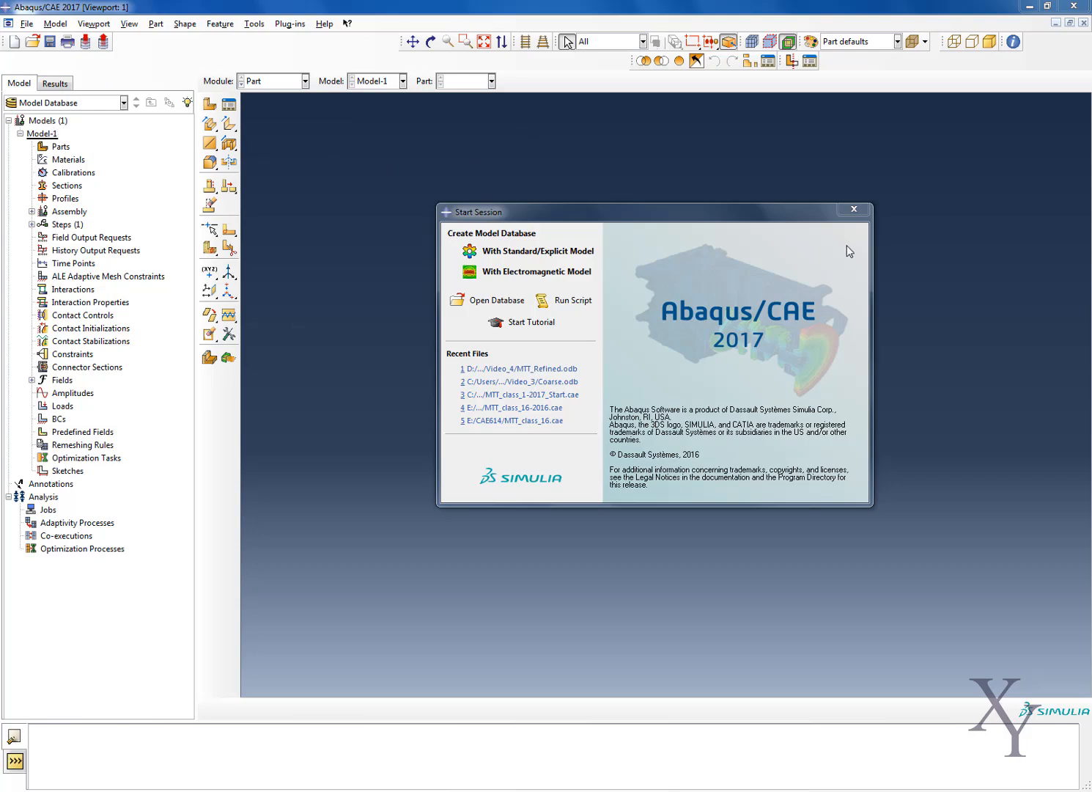
Dismiss the start session window and rename Model-1 as MTT
left_click(854, 210)
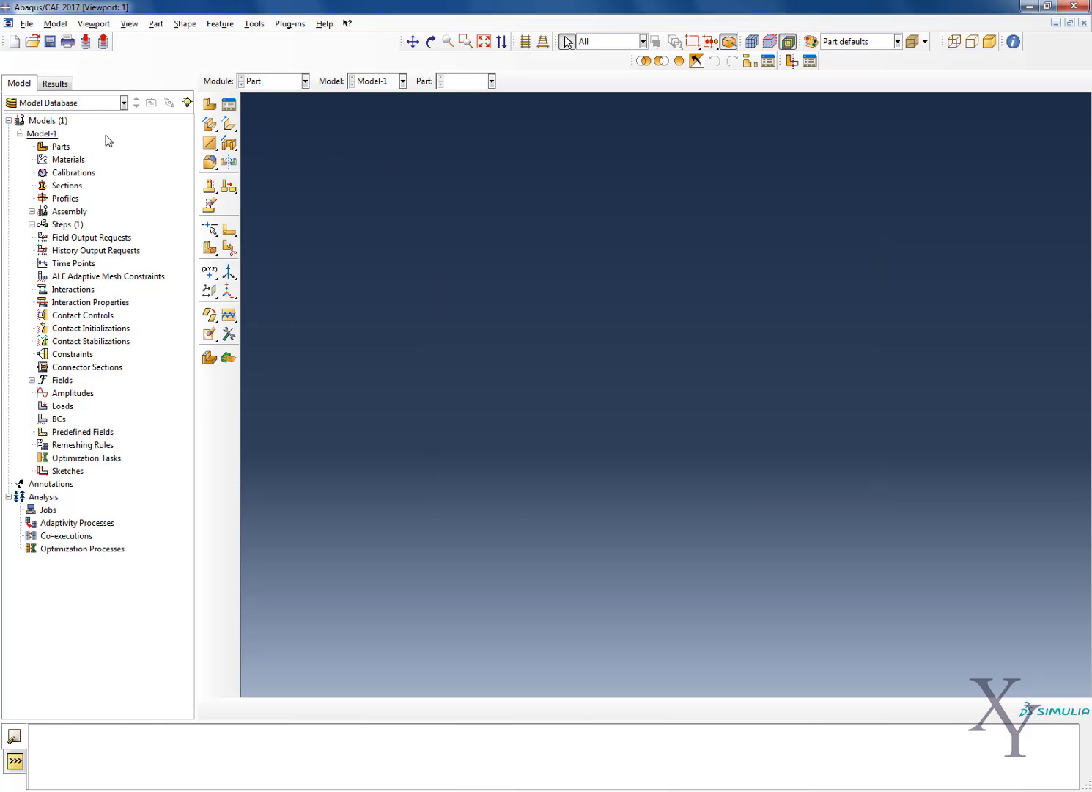
right_click(48, 136)
left_click(85, 202)
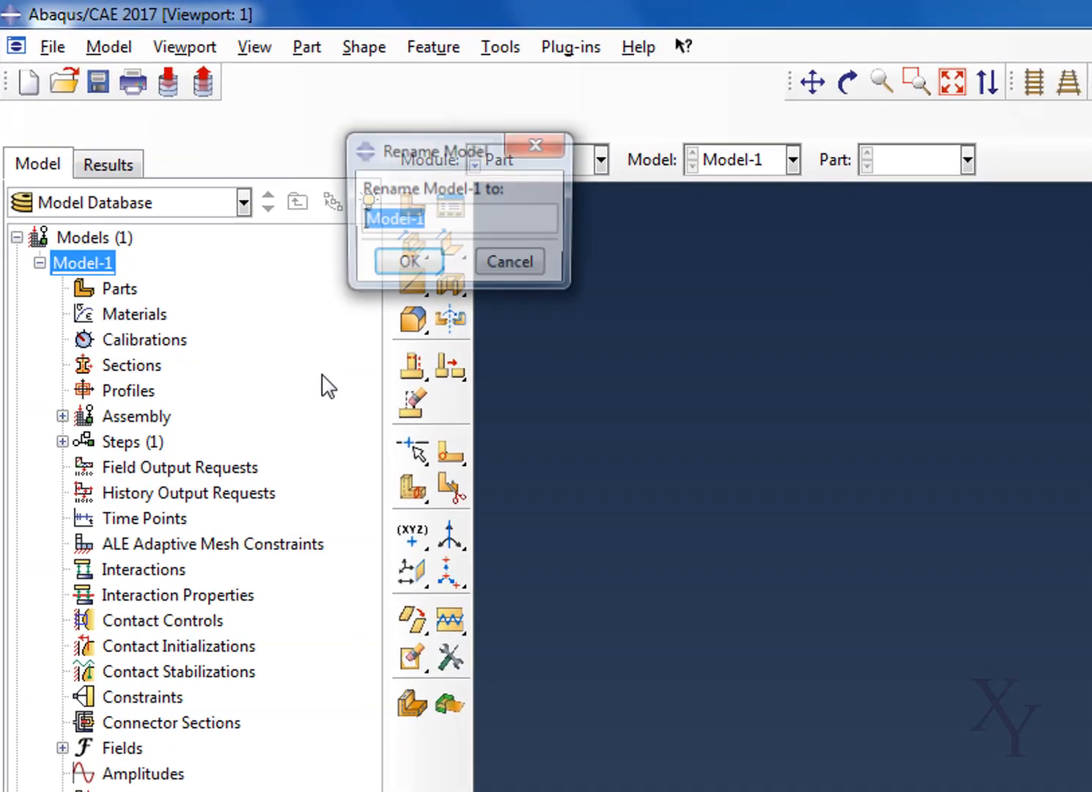
type("MTT")
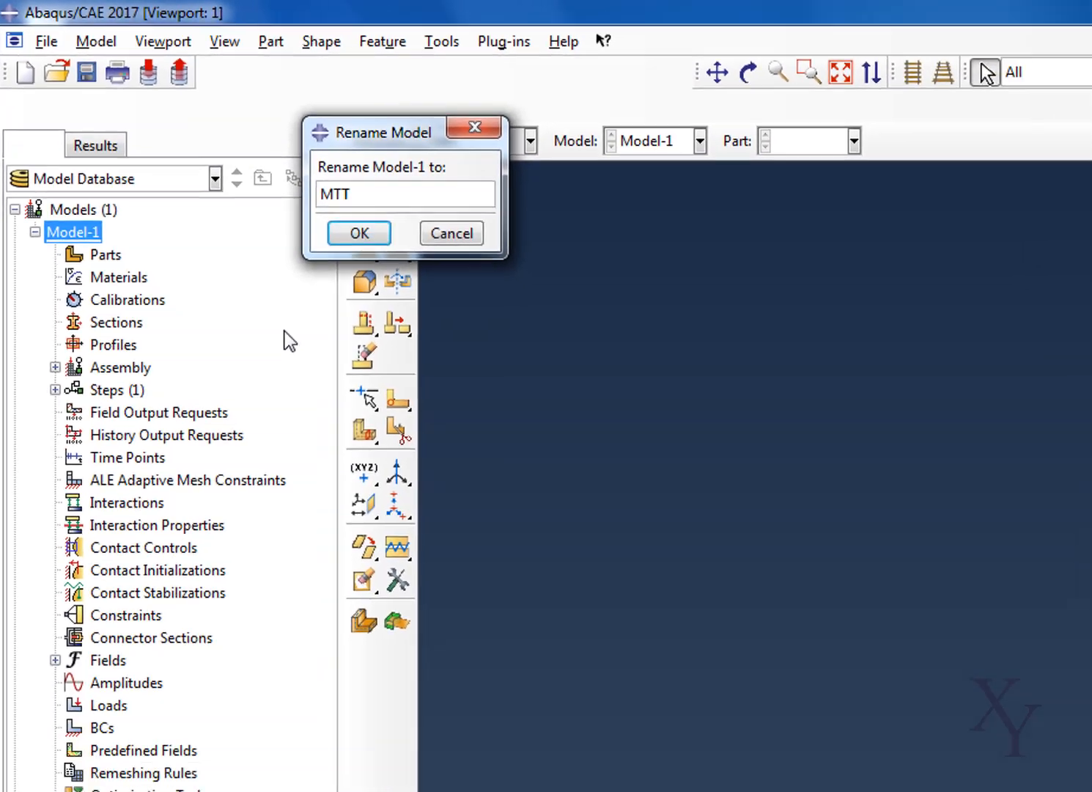
key("Return")
Create a 2D planar deformable shell part named Pinion_RimTeeth with an approximate size of 500
left_click(54, 148)
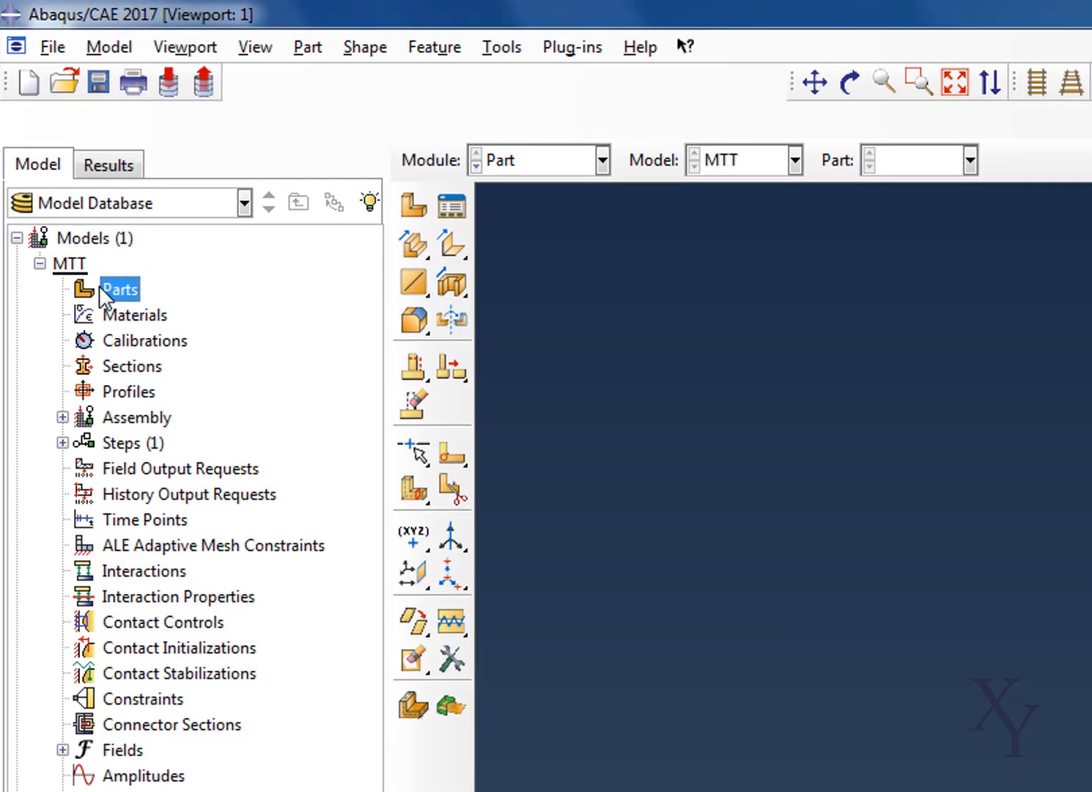
right_click(54, 148)
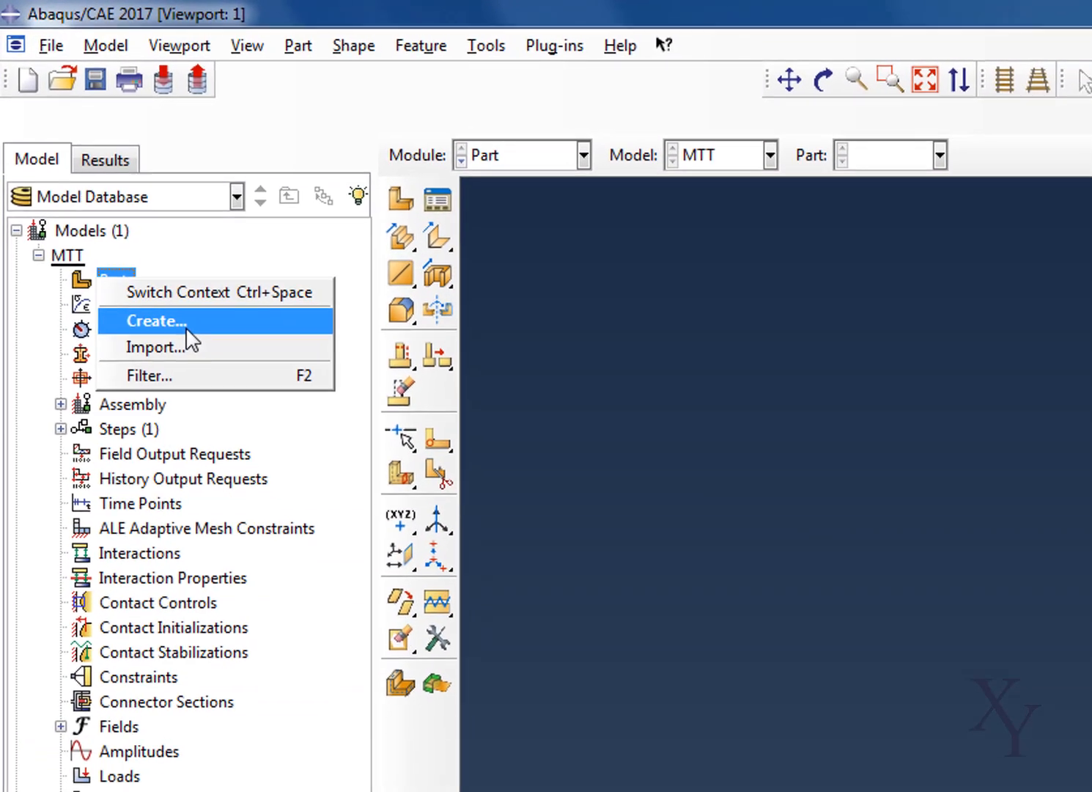
left_click(189, 337)
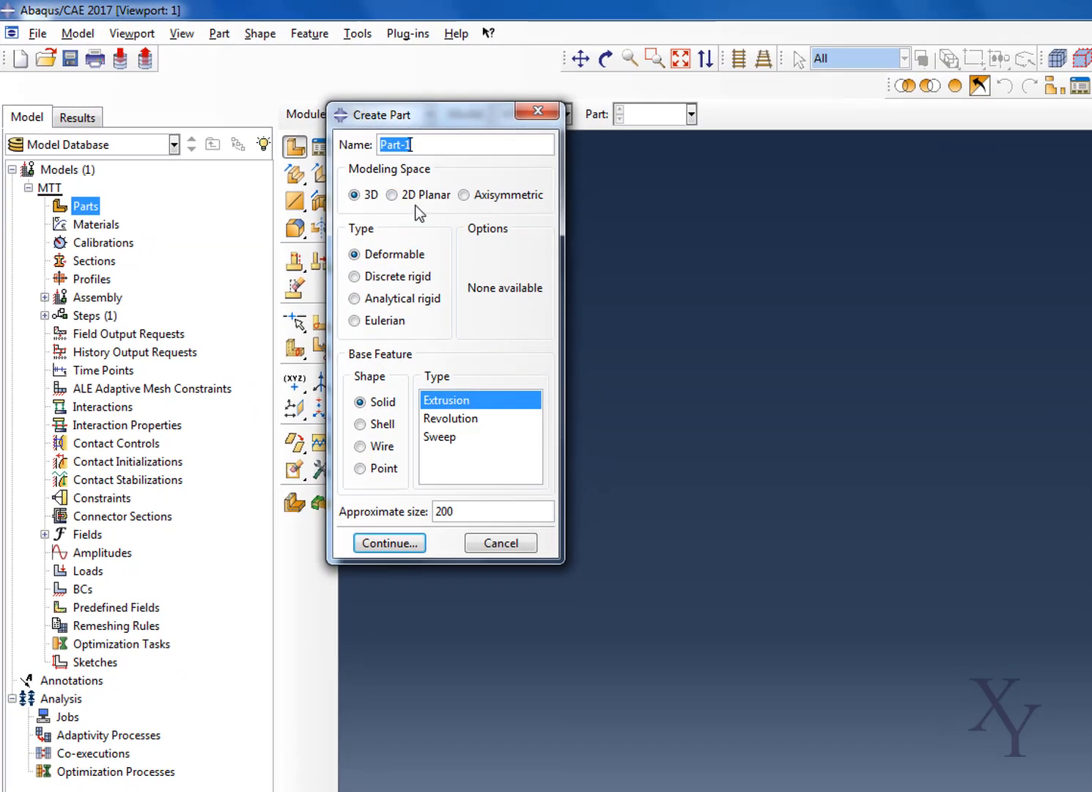
left_click(420, 195)
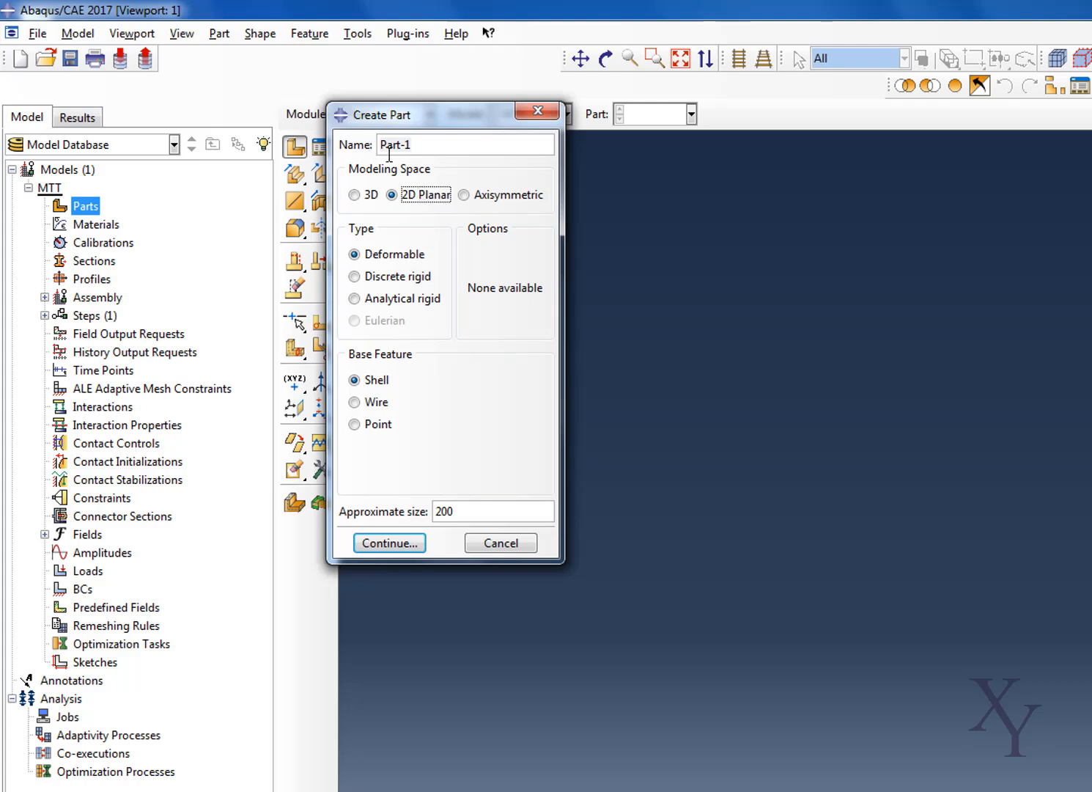
left_click_drag(469, 146, 303, 150)
type("Pinion_")
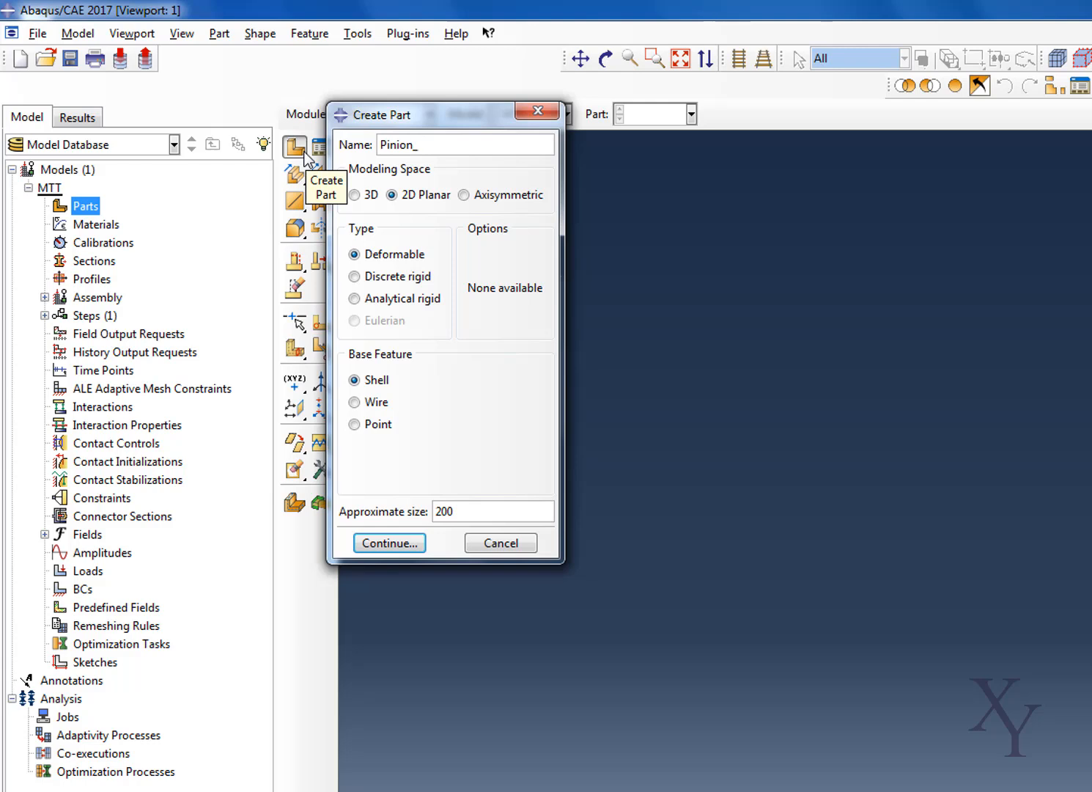
type("RimTeeth")
left_click_drag(480, 507, 360, 508)
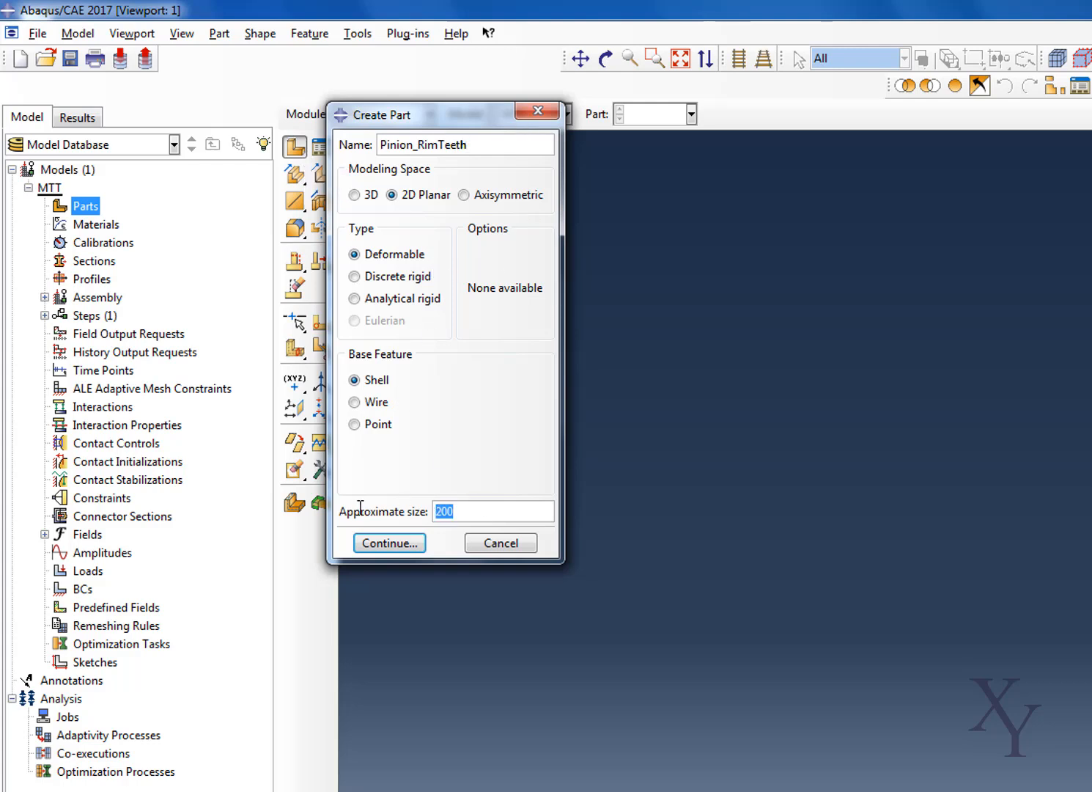
type("500")
left_click(383, 550)
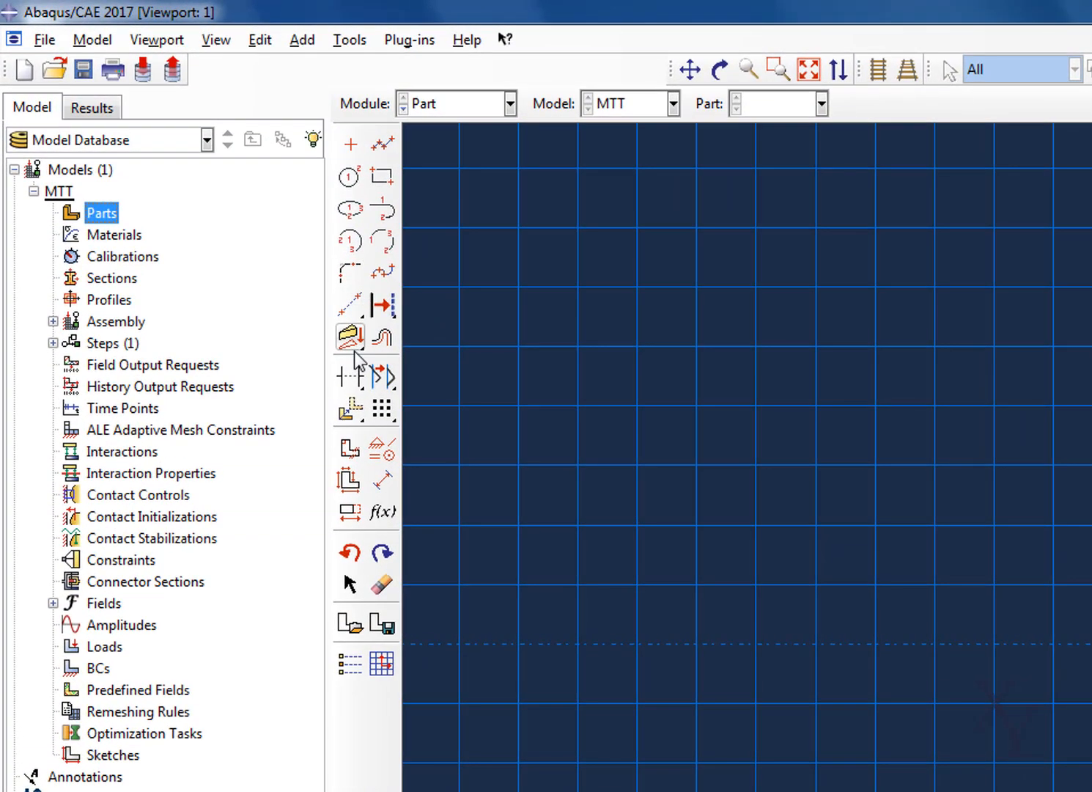
Sketch a construction circle centred at 0,0 with its perimeter through 100,0
left_click_drag(350, 304, 517, 311)
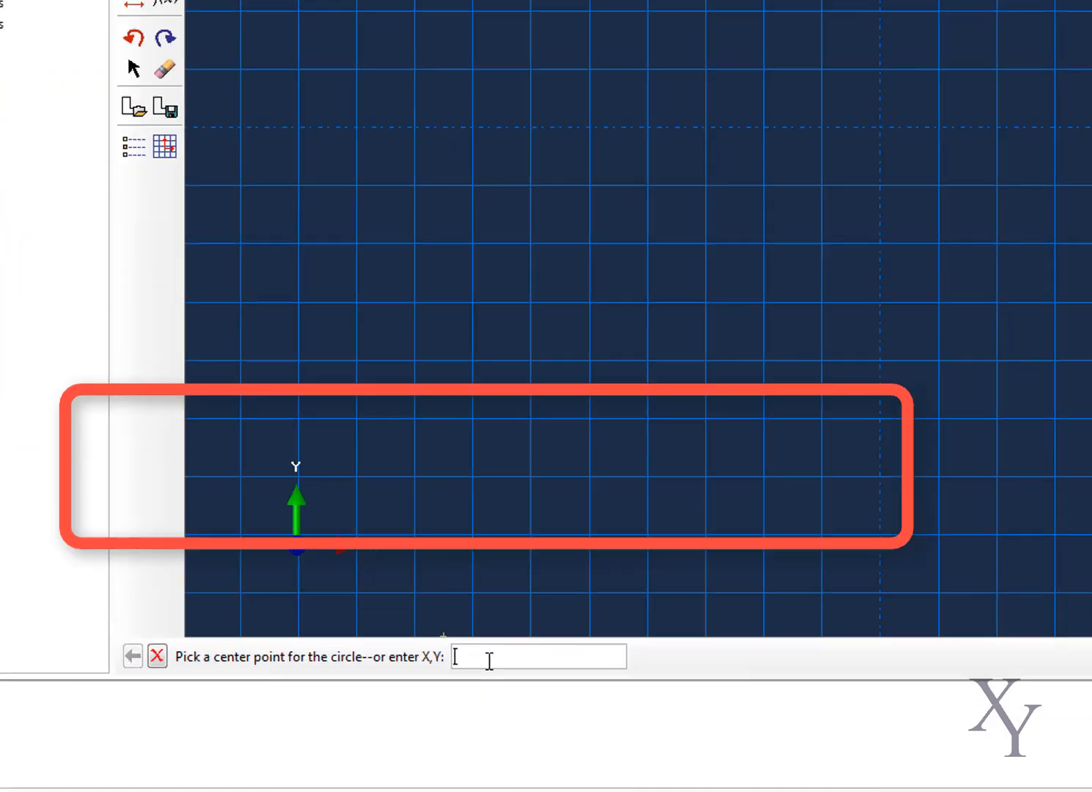
type("0,0")
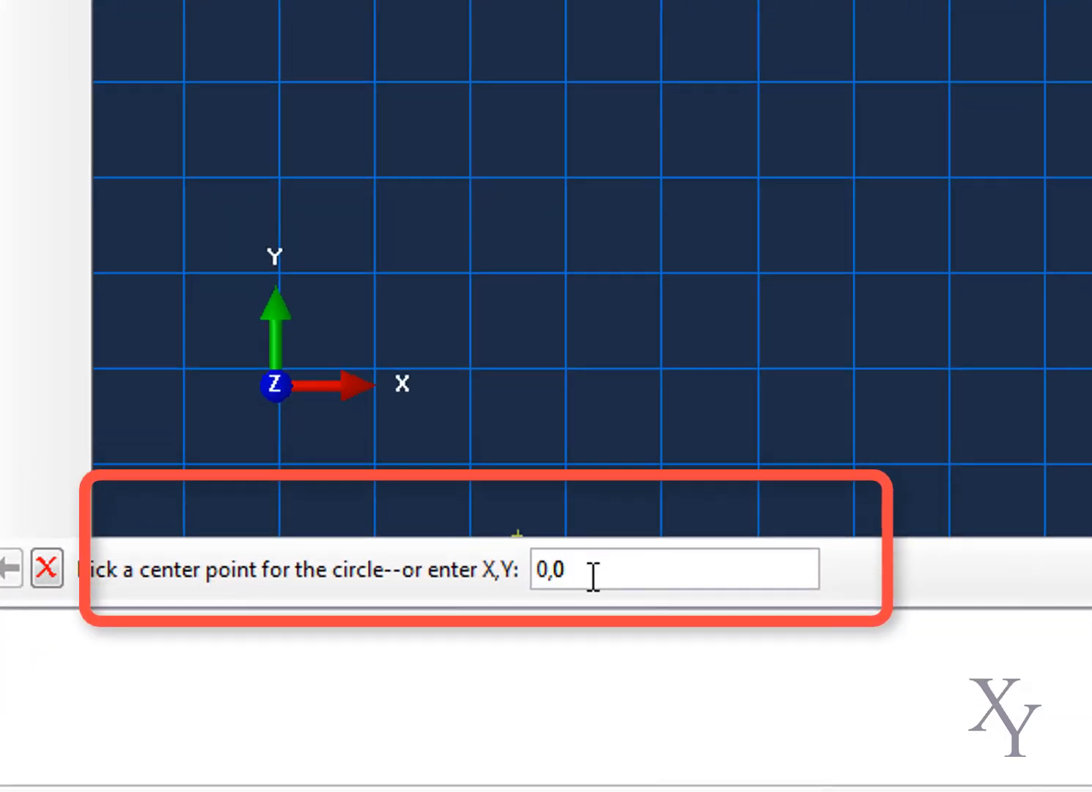
key("Return")
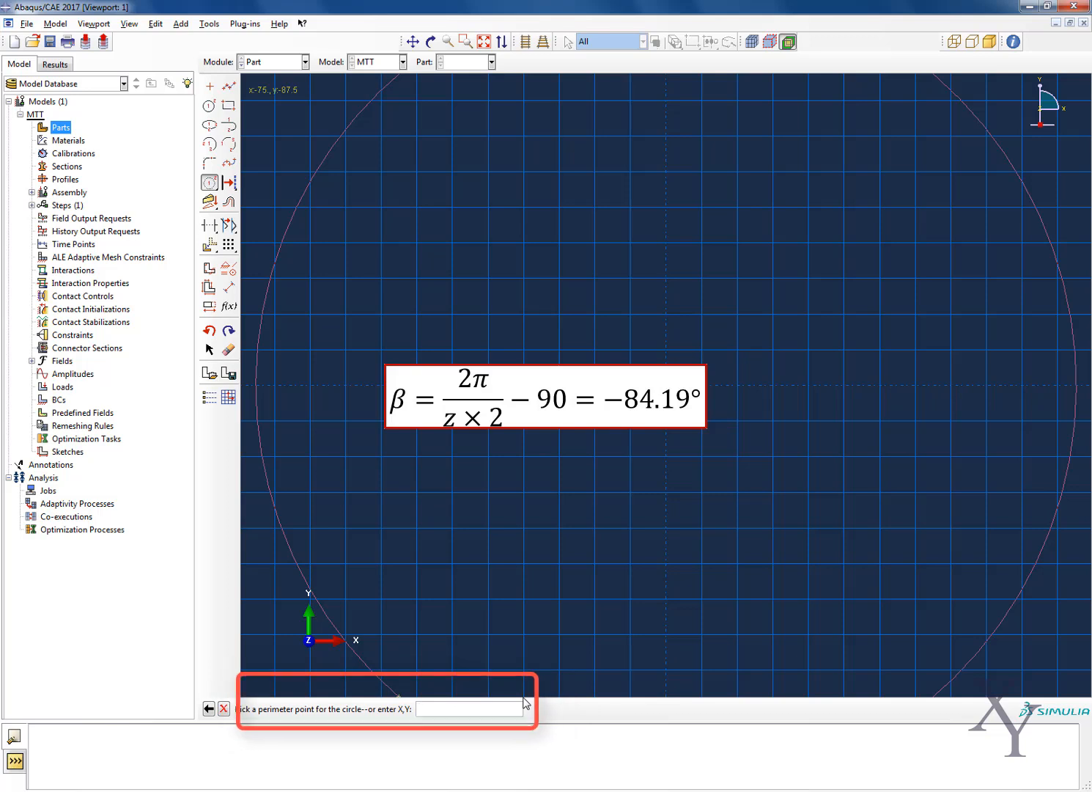
type("100")
type(",0")
key("Return")
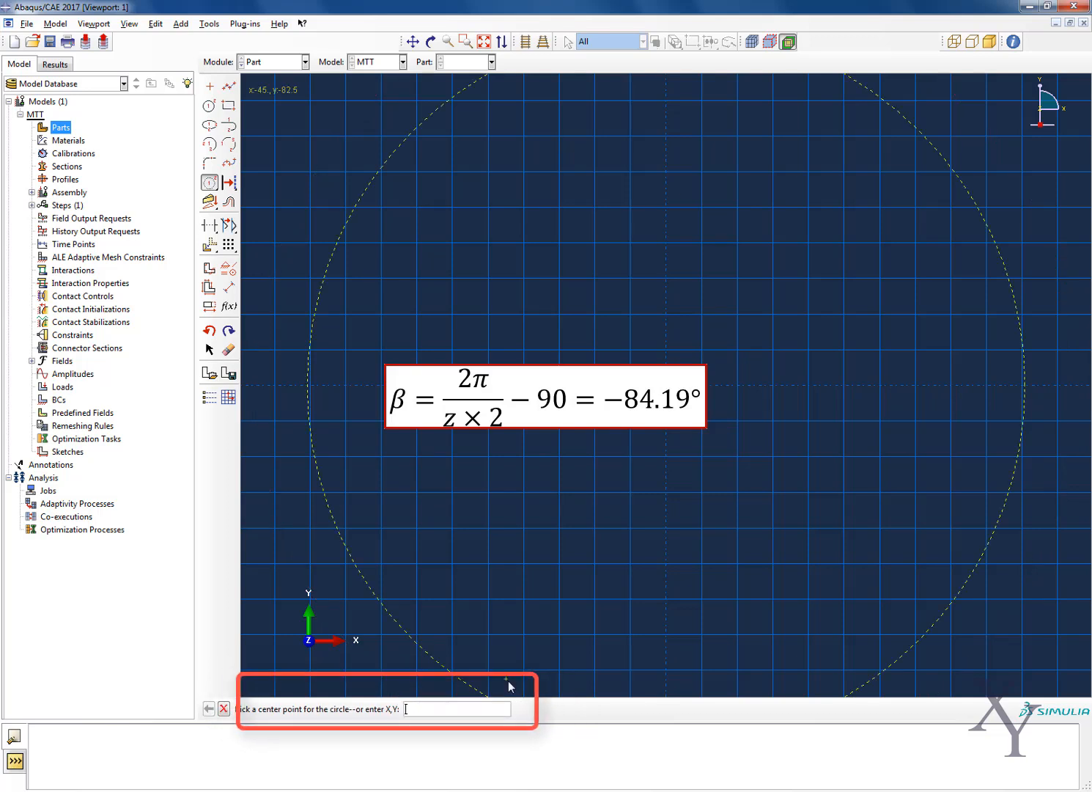
Add a concentric construction circle centred at 0,0 with a radius of 73
type("0")
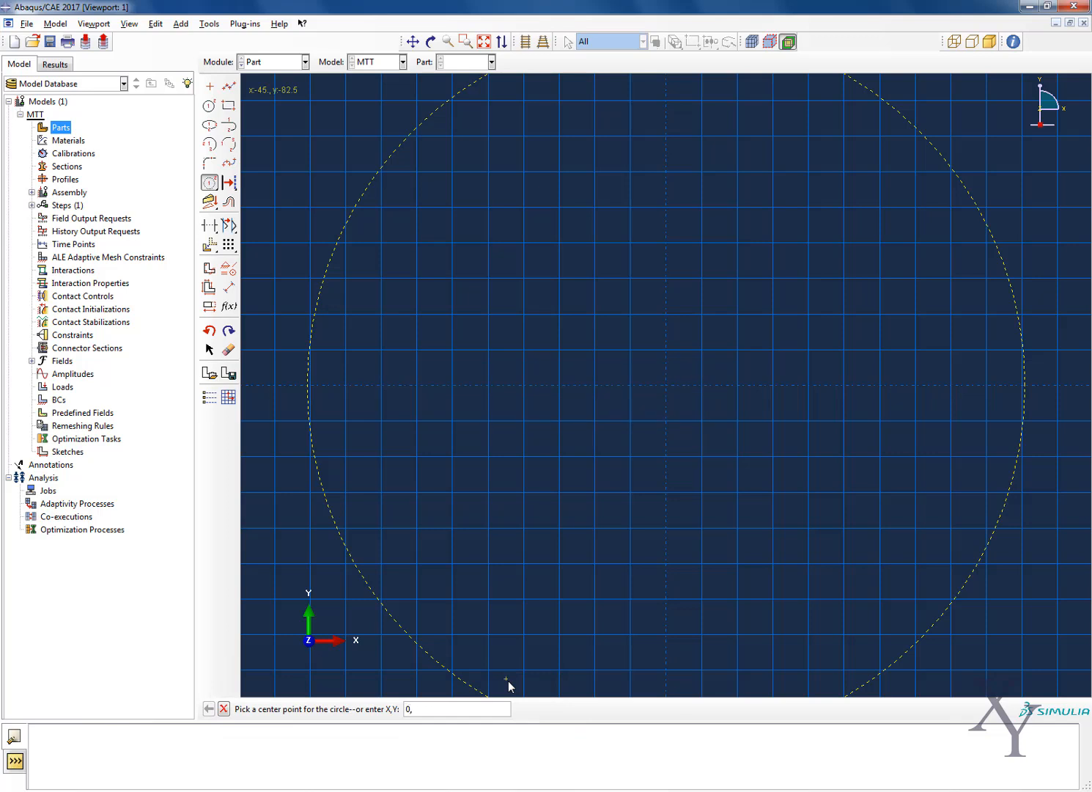
type(",0")
key("Return")
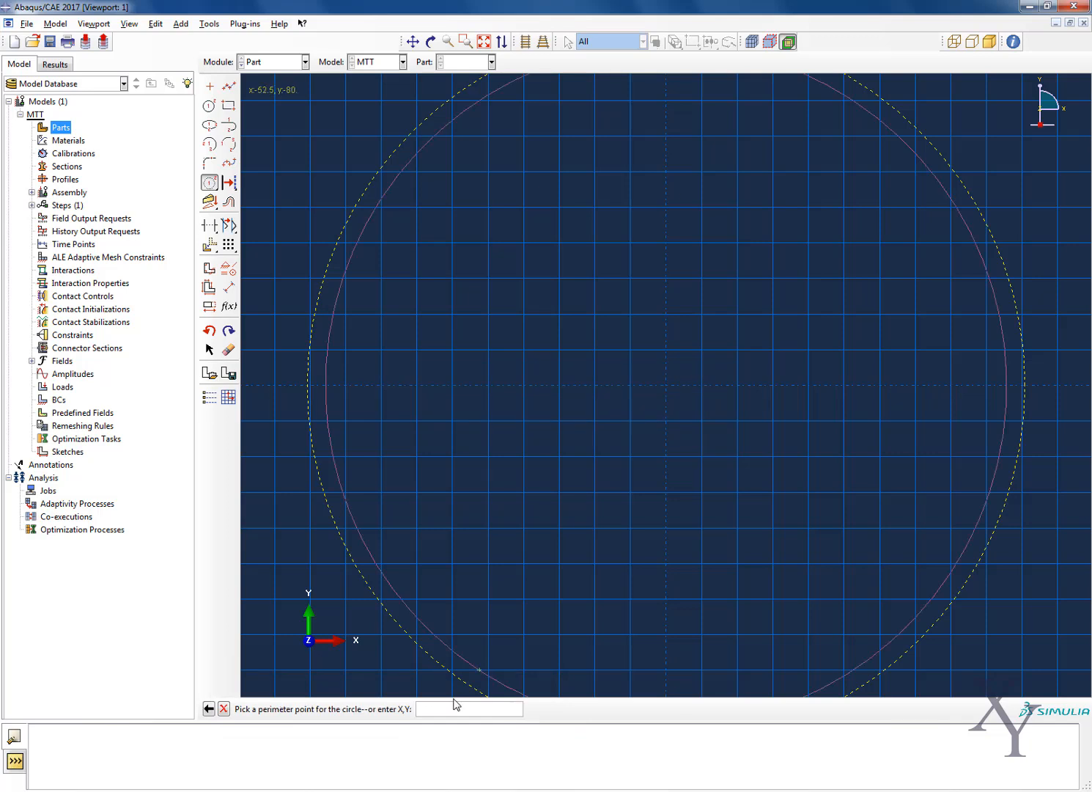
type("73.0")
key("Return")
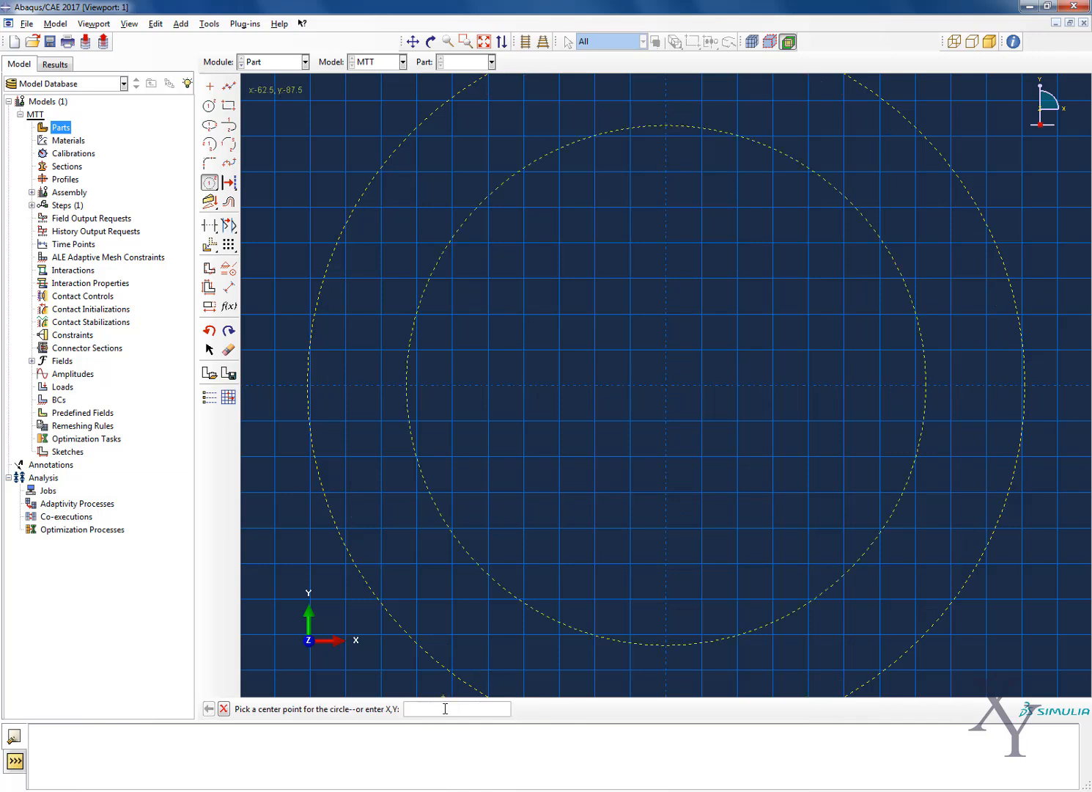
Add a third construction circle centred at 0,0 with a radius of 87.3
type("0,0")
key("Return")
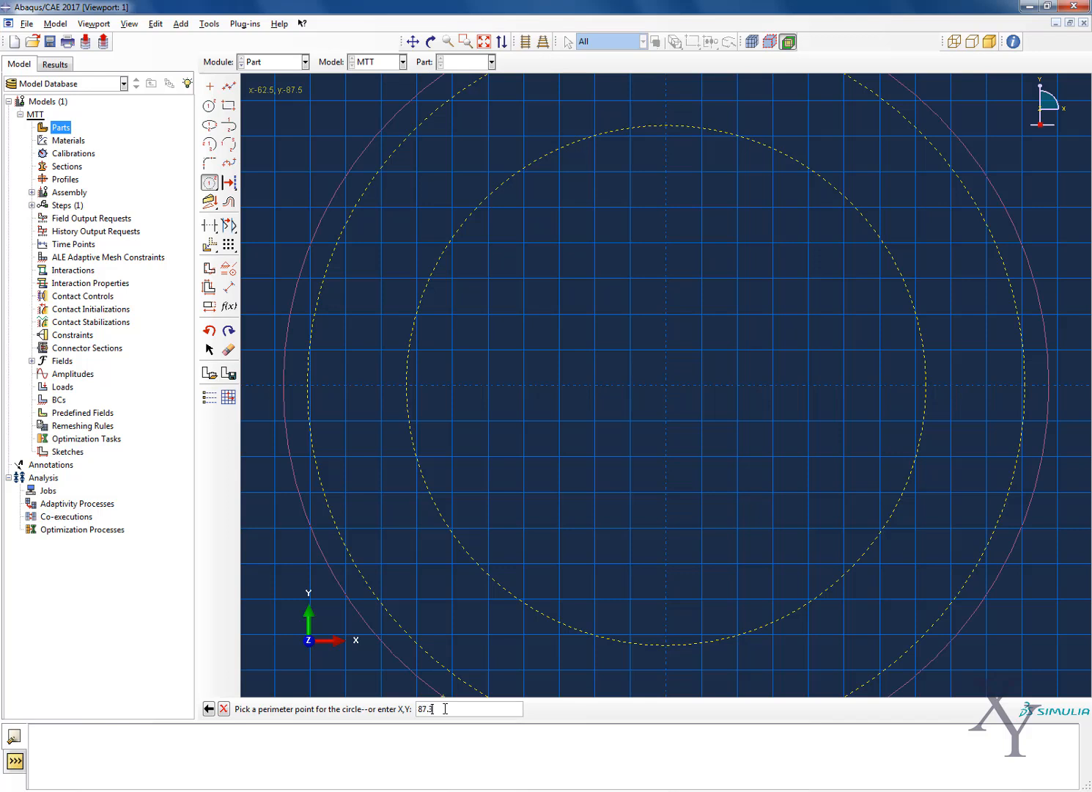
key("Return")
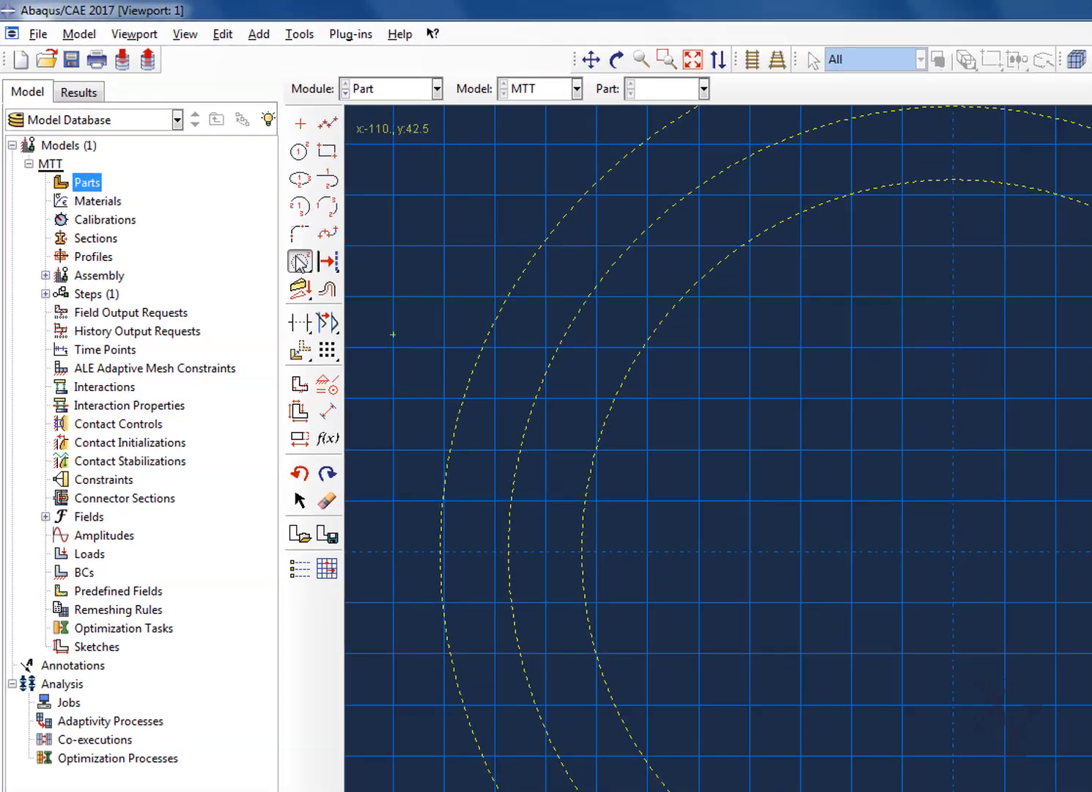
Place a vertical construction line through the origin at 0,0
left_click_drag(211, 183, 252, 182)
left_click_drag(428, 316, 452, 313)
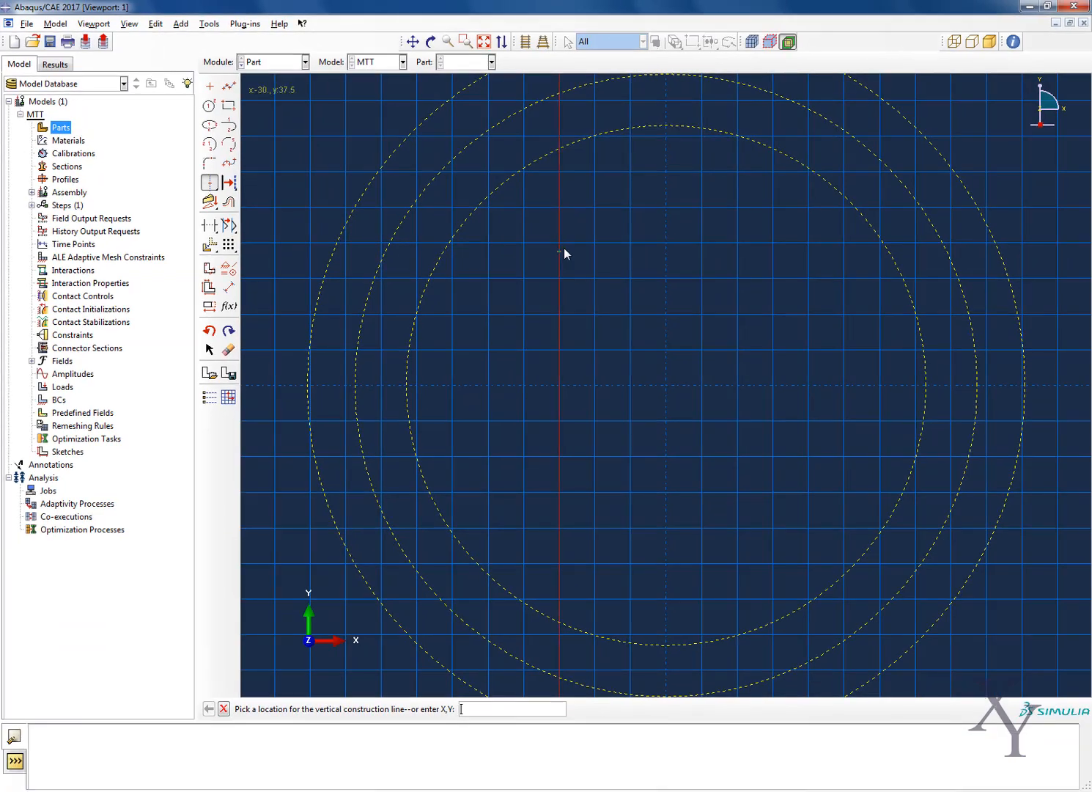
type("0,0")
key("Return")
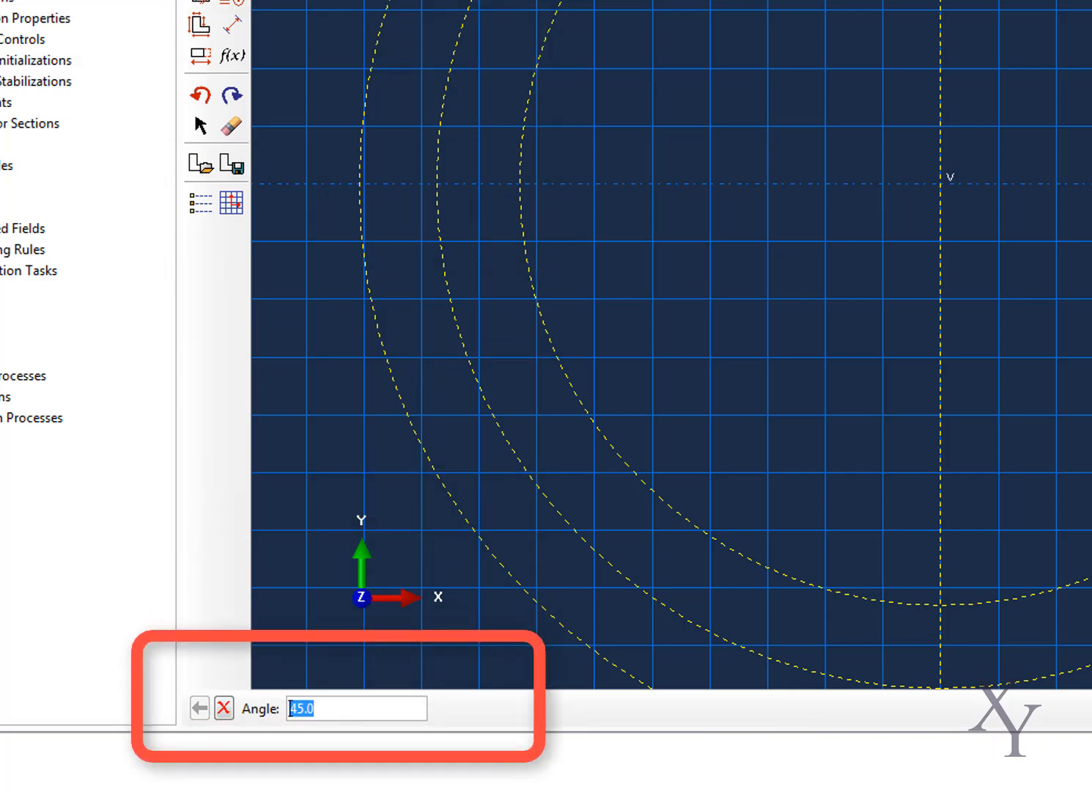
Add an angled construction line at -84.19 degrees through the origin at 0,0
type("-84.19")
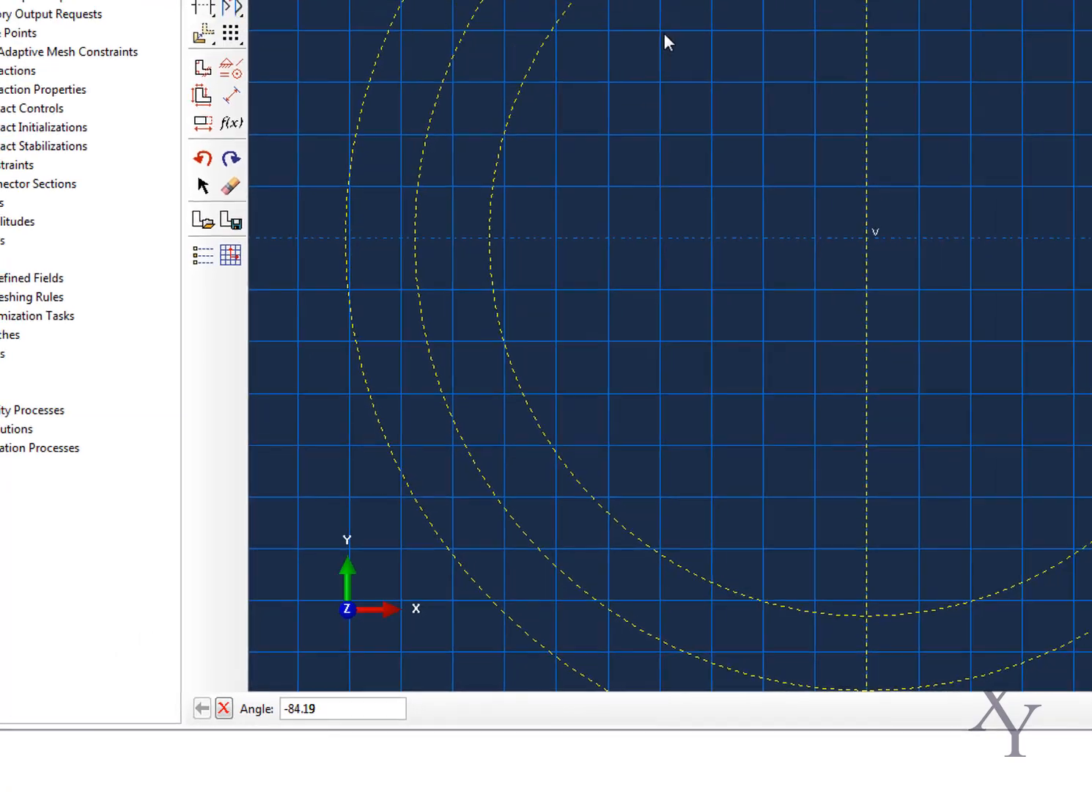
key("Return")
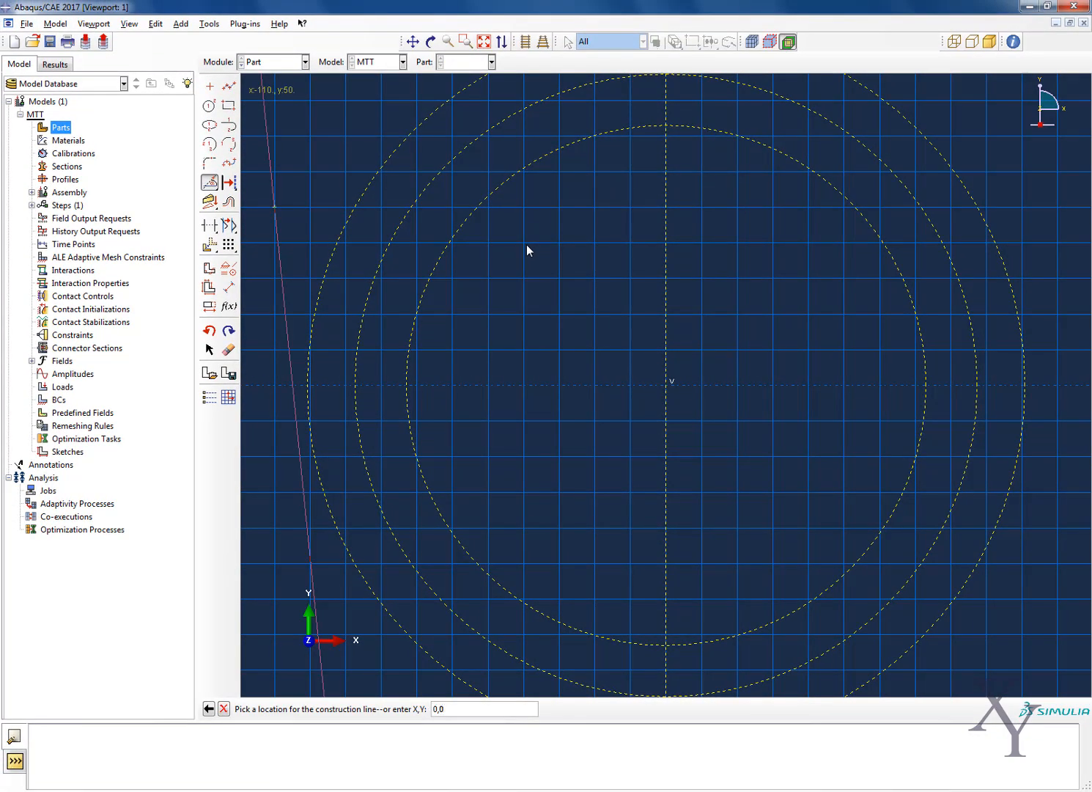
key("Return")
scroll(664, 176, "down", 3)
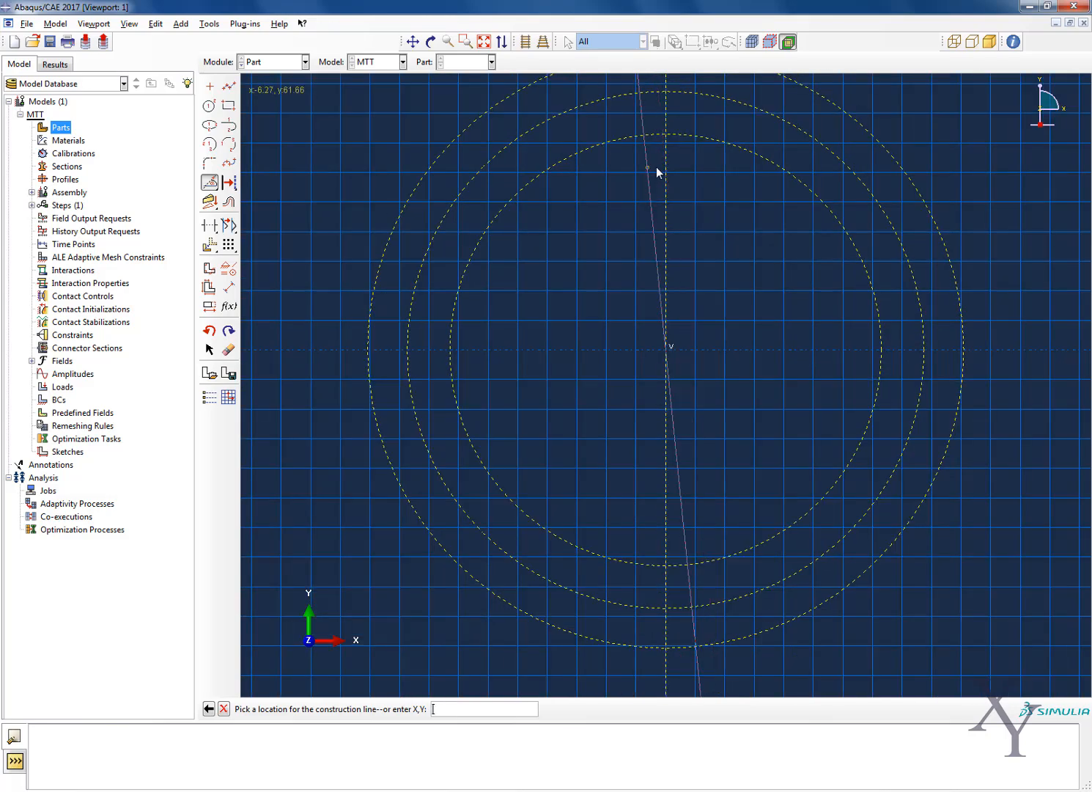
Check the angle between the inclined and vertical construction lines with a trial dimension, without placing it
scroll(659, 160, "up", 5)
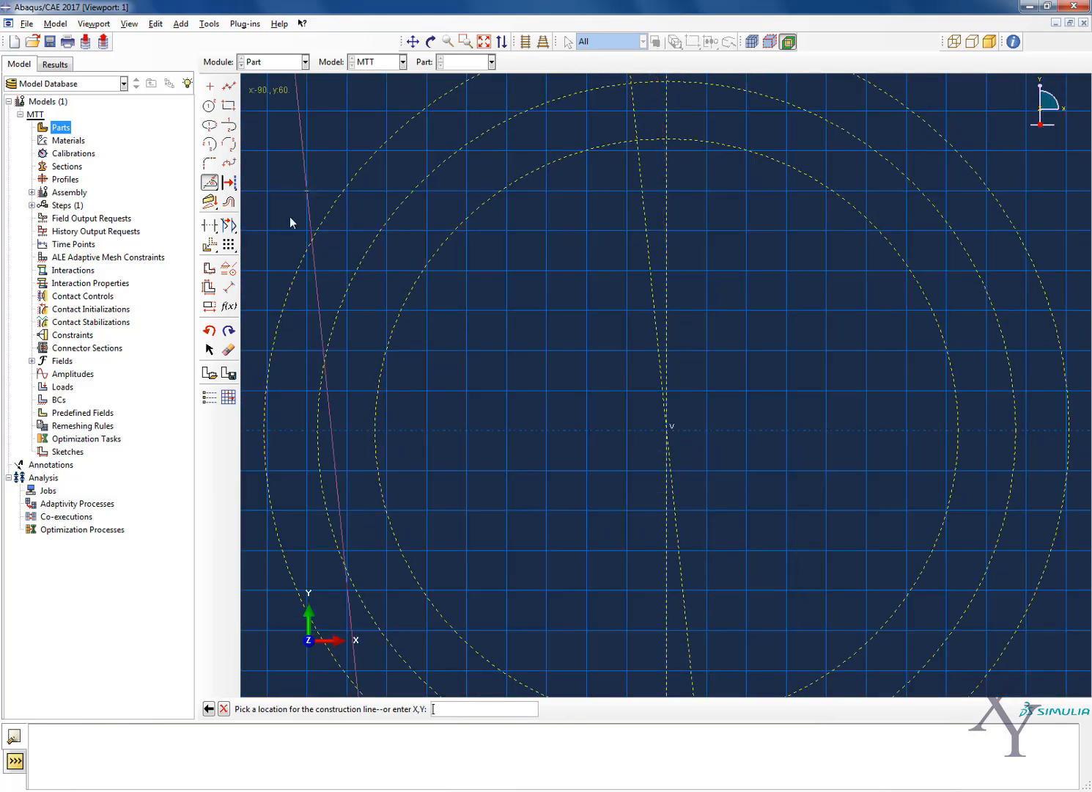
left_click(228, 286)
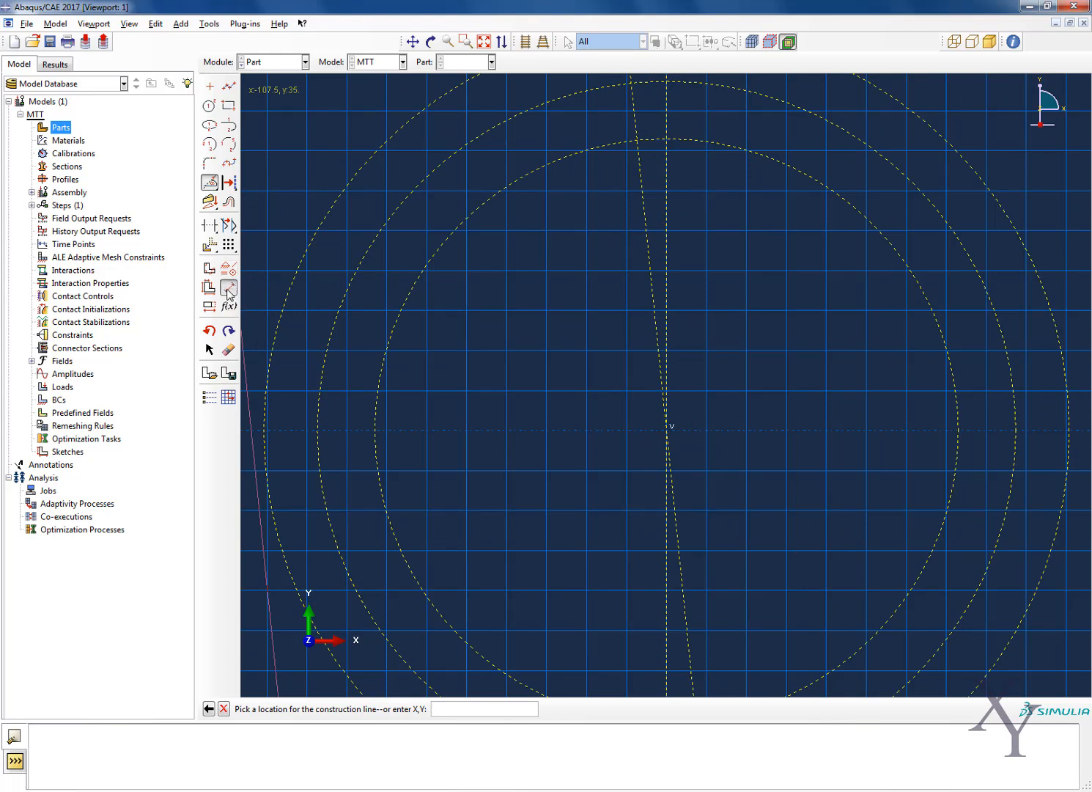
left_click(656, 270)
left_click(666, 253)
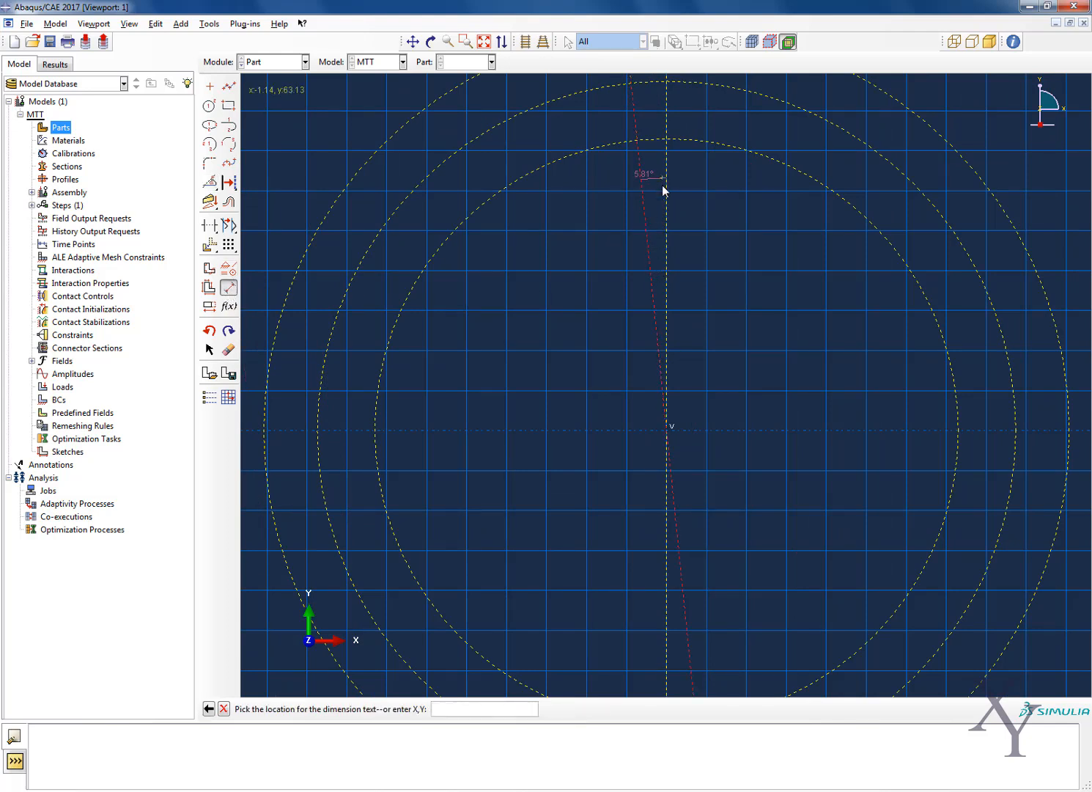
key("Escape")
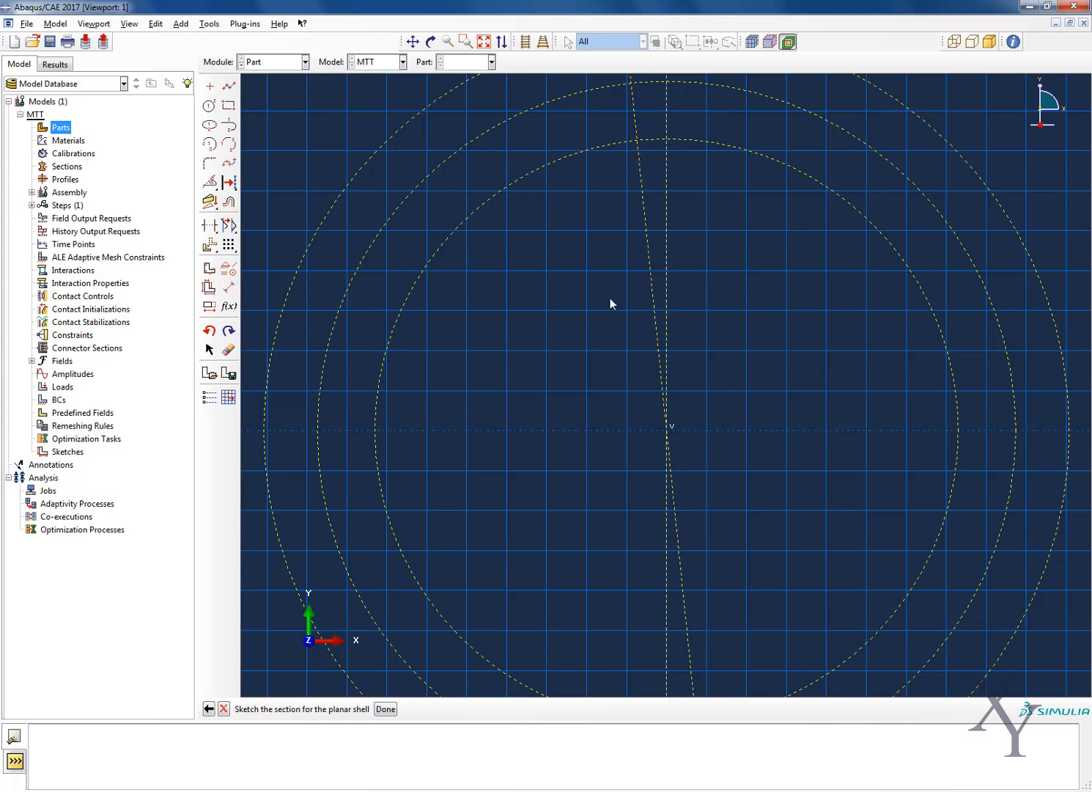
Start a spline for the tooth profile at the point -6.04,90.09
scroll(491, 330, "down", 3)
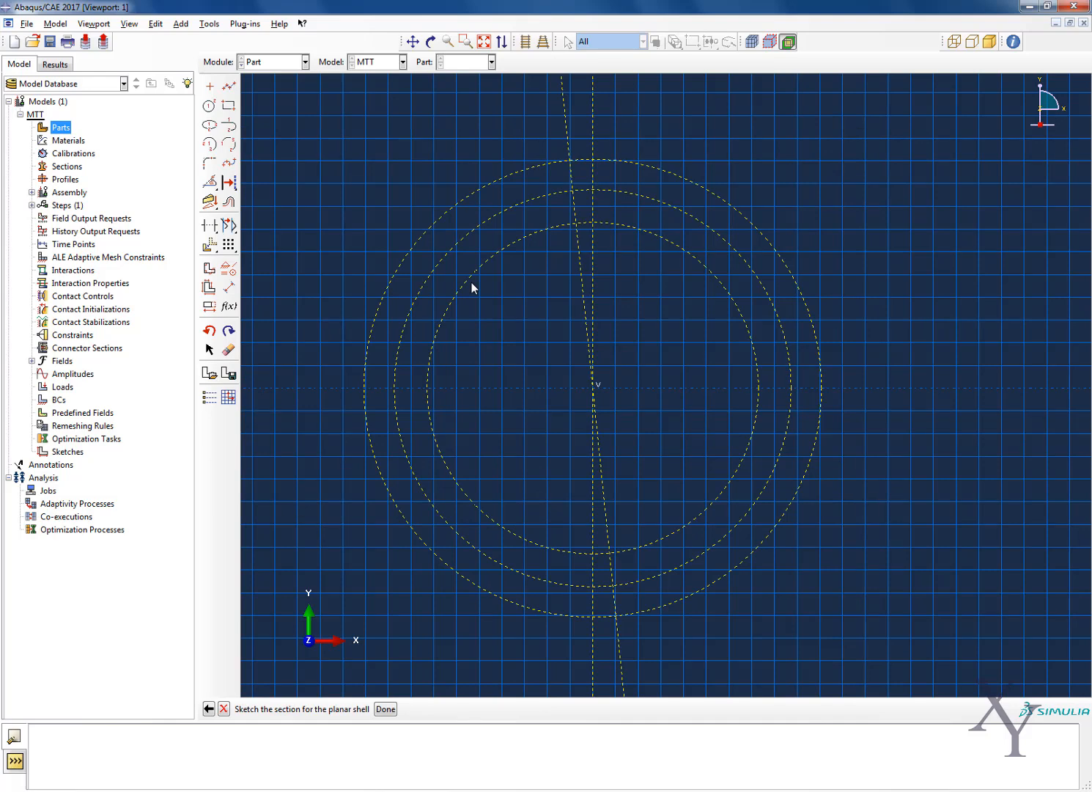
scroll(590, 155, "up", 3)
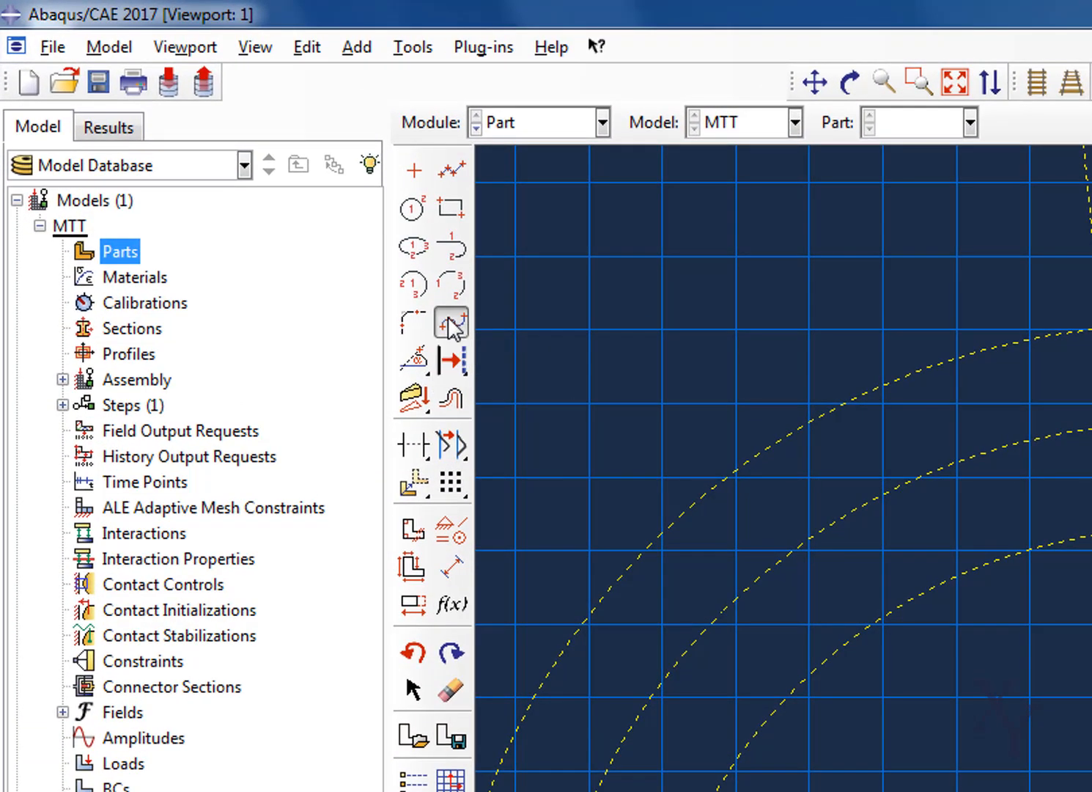
left_click(451, 324)
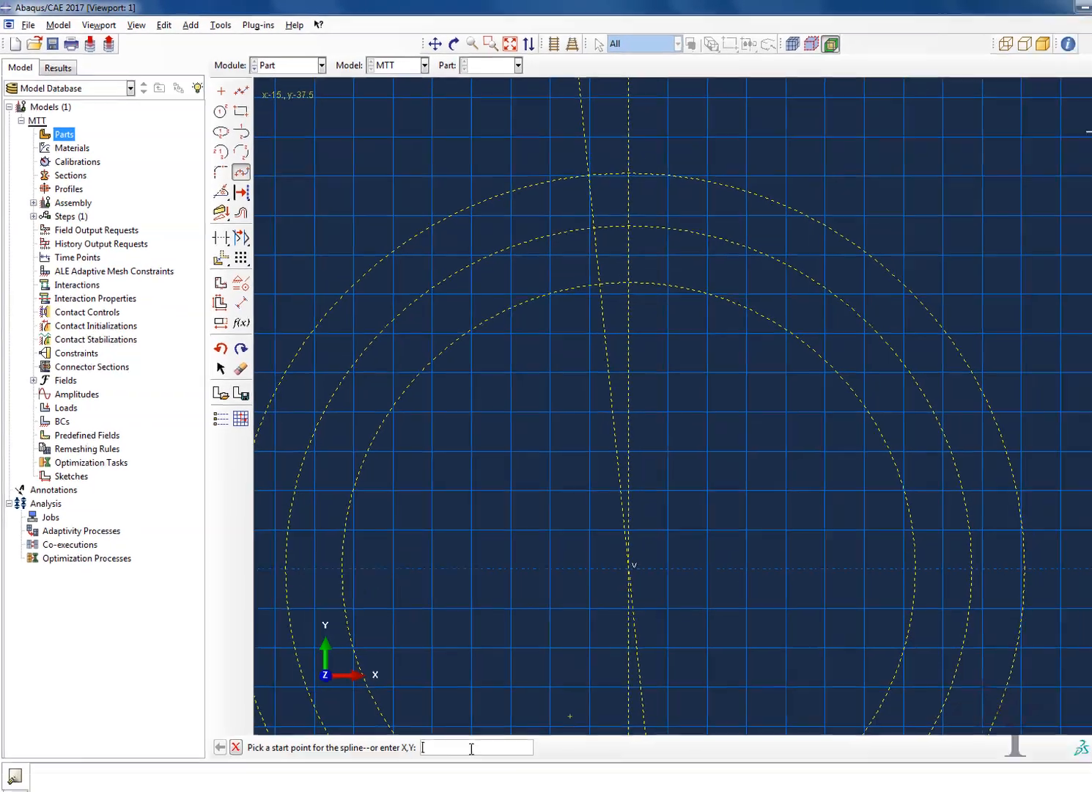
type("-6")
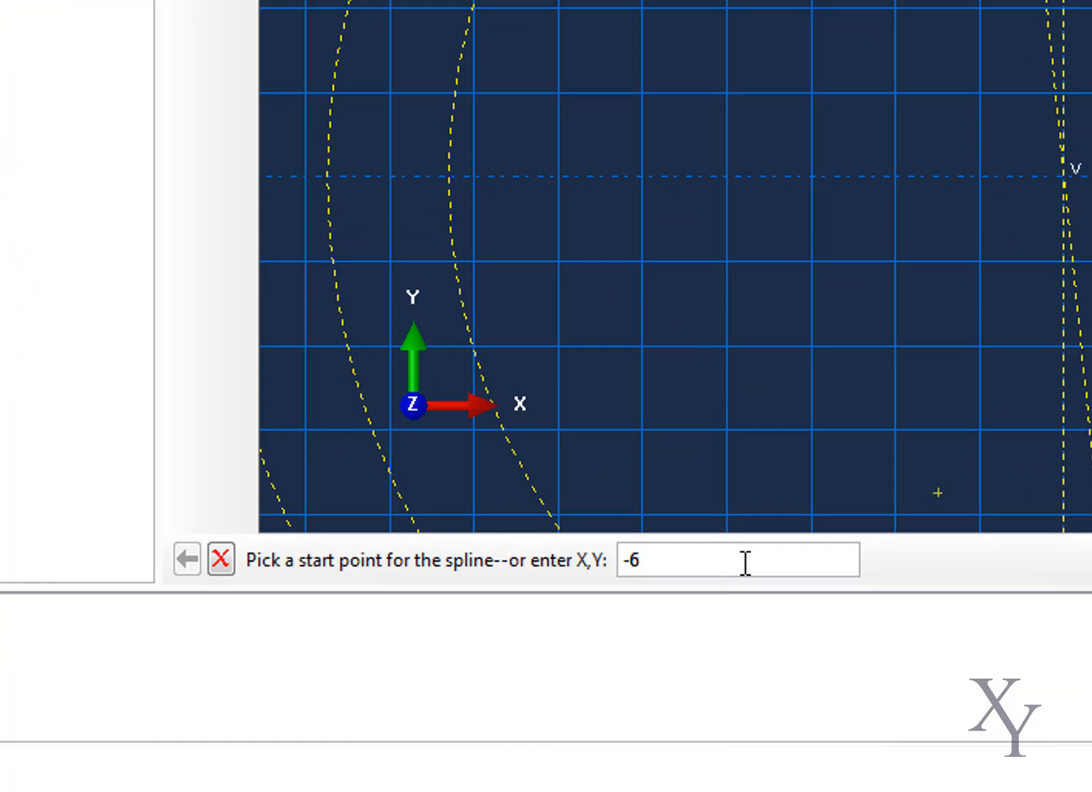
type(".04,90.09")
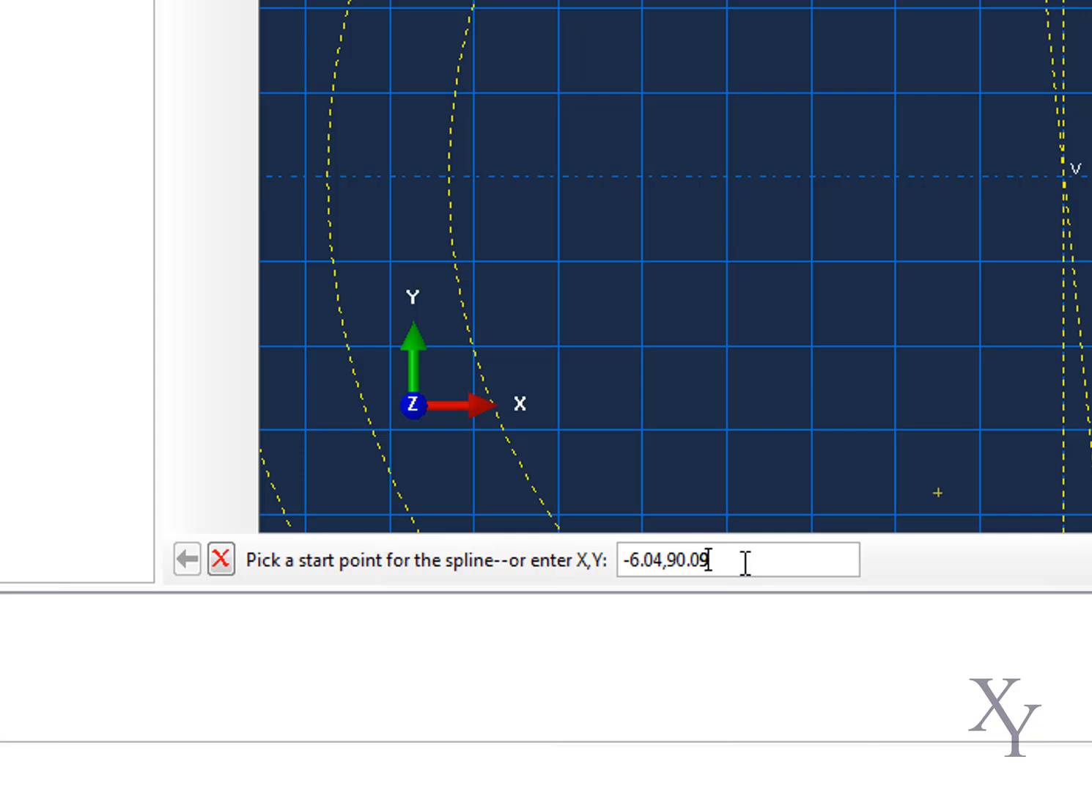
key("Return")
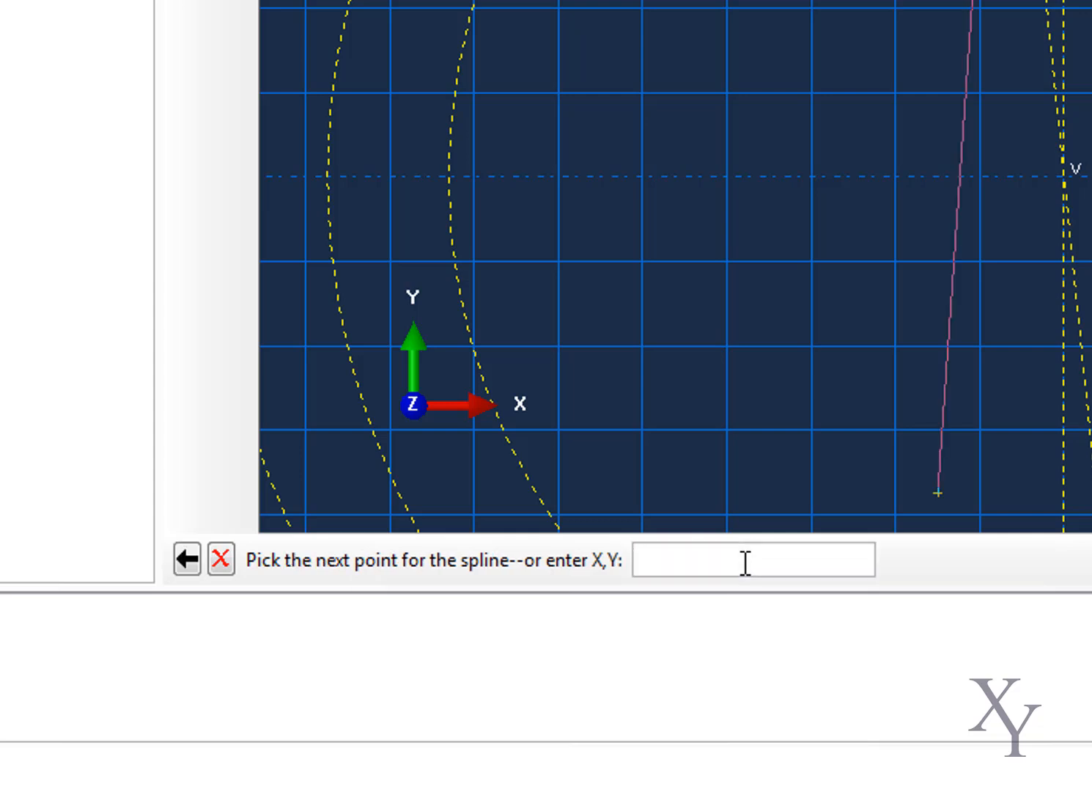
Continue the tooth-profile spline through about -5.23,93 and -4.26,96, and through -2.85,99.09, ending it on the outermost construction circle
type("-5.23,93")
key("Return")
type("-4.26,96")
key("Return")
type("-2.85,99.09")
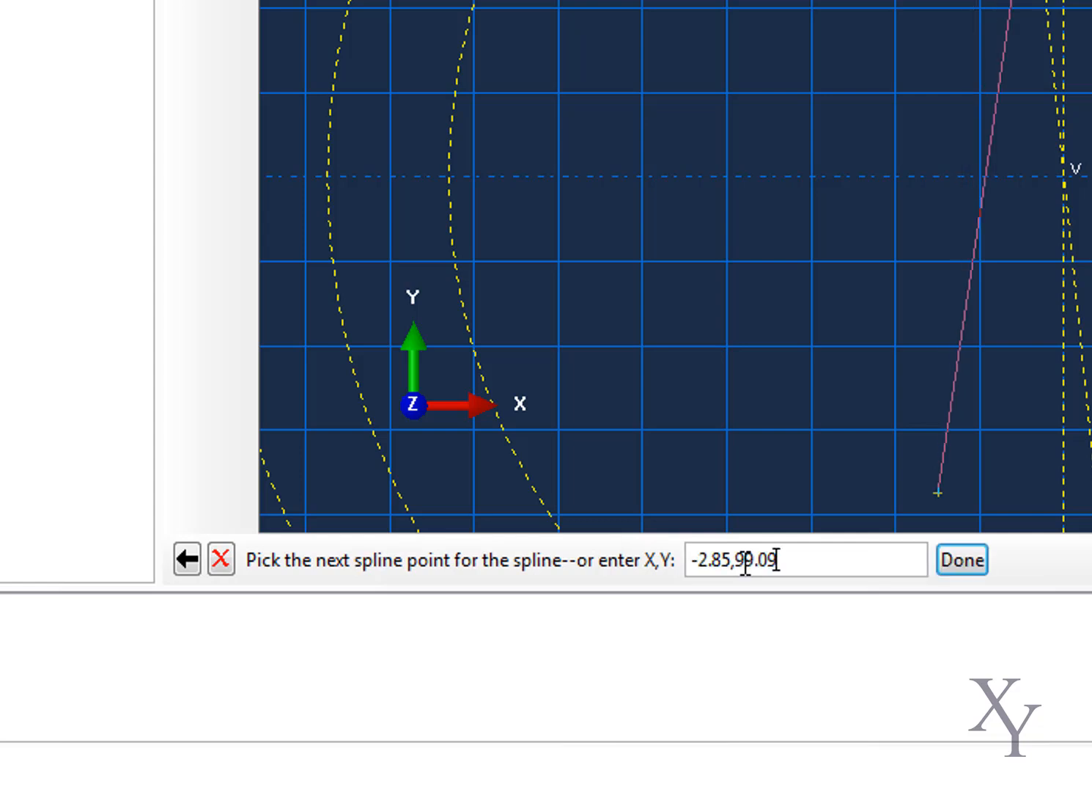
key("Return")
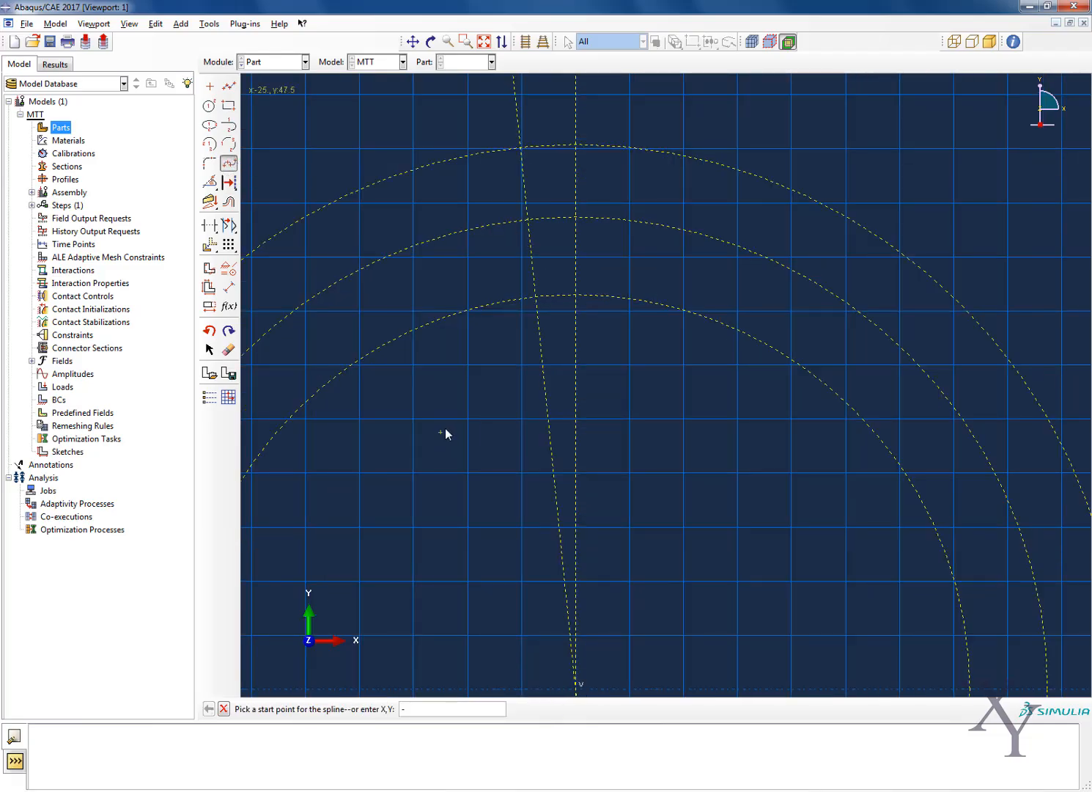
type("-5.23,93")
key("Return")
type("-4.26,96")
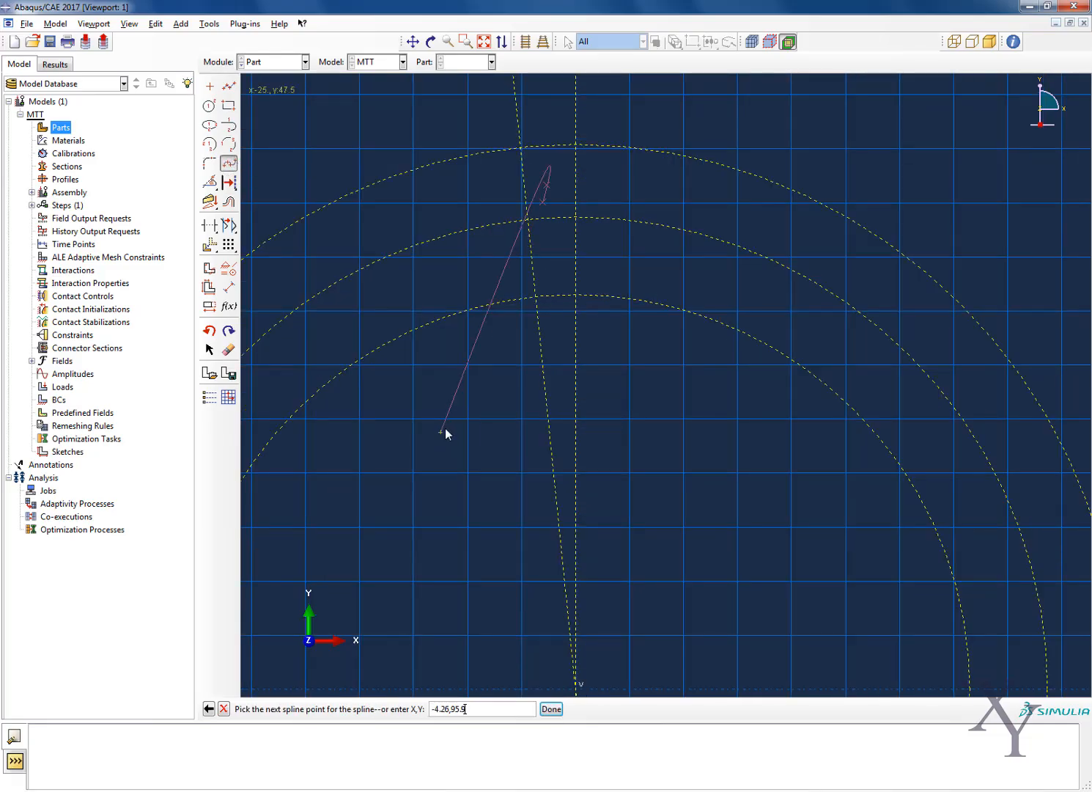
key("Return")
type("-2.85,99.09")
key("Return")
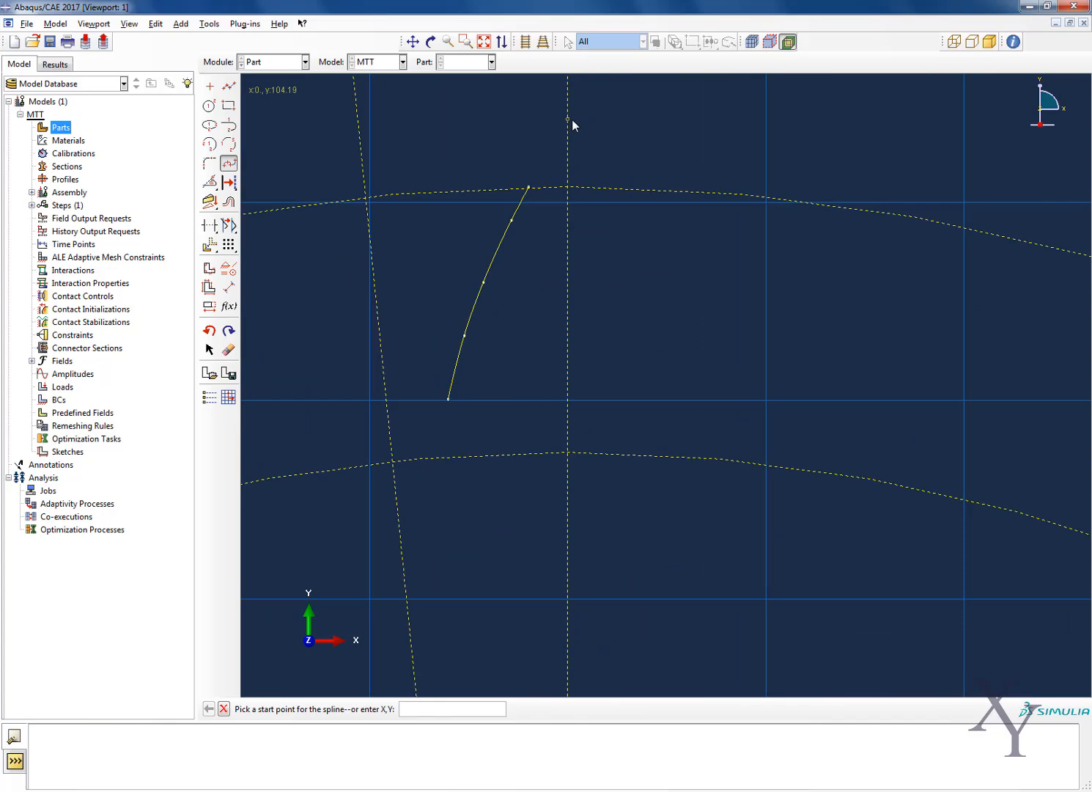
scroll(571, 120, "up", 2)
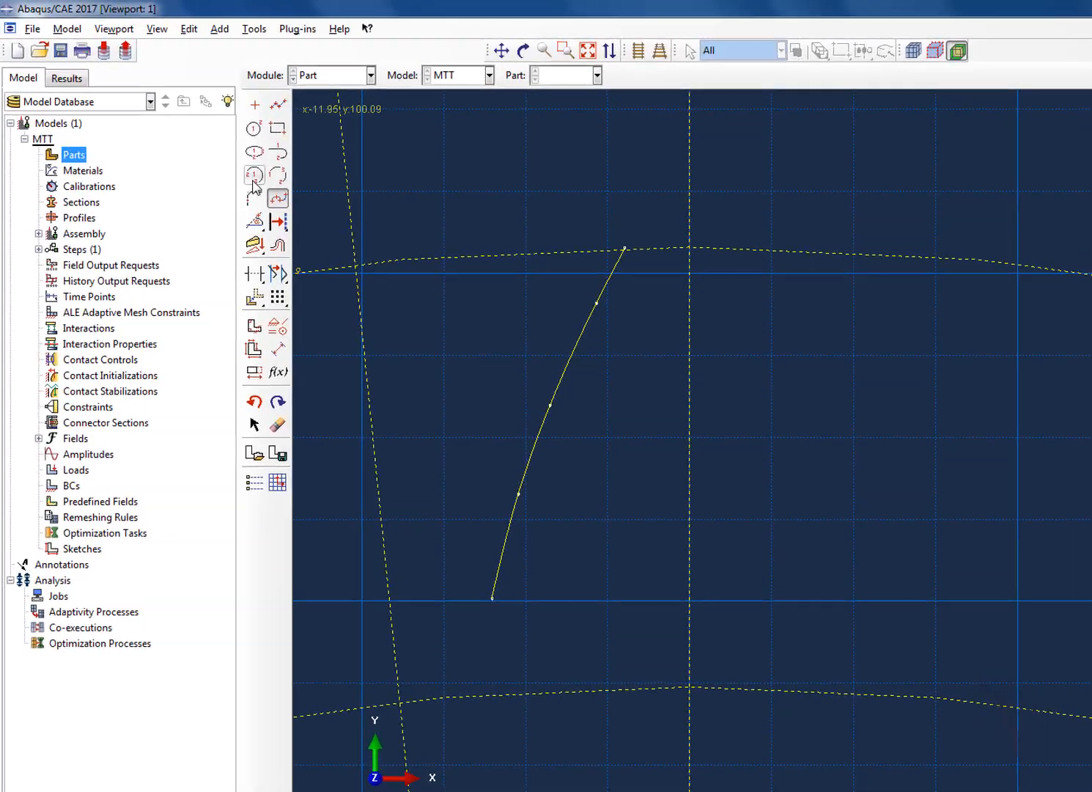
Draw the tooth-tip arc centred at 0,0 from the spline's upper end to the vertical construction line
left_click(254, 175)
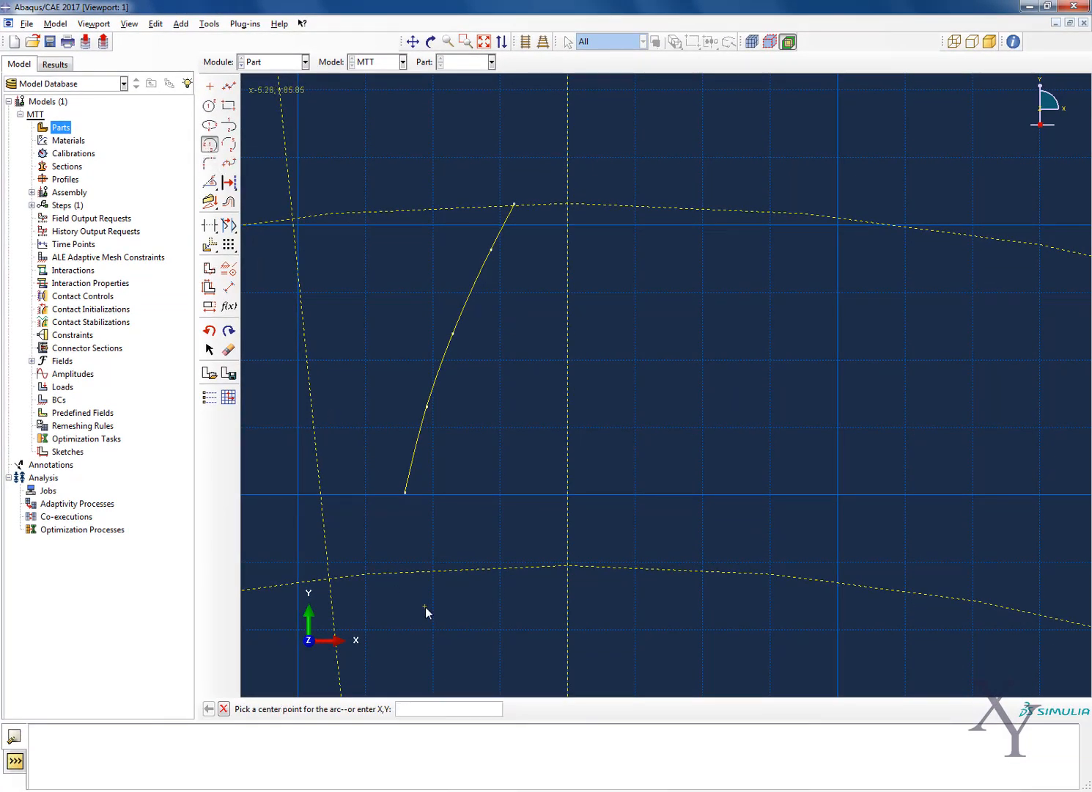
type("0,0")
key("Return")
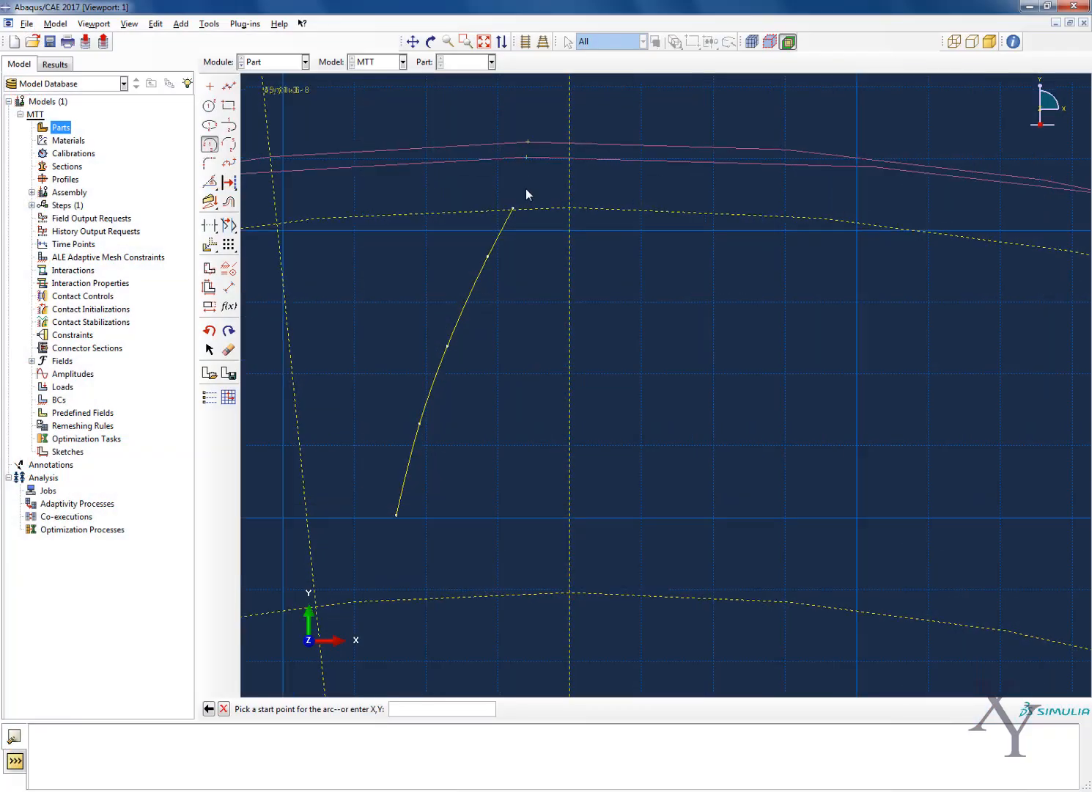
scroll(523, 191, "up", 4)
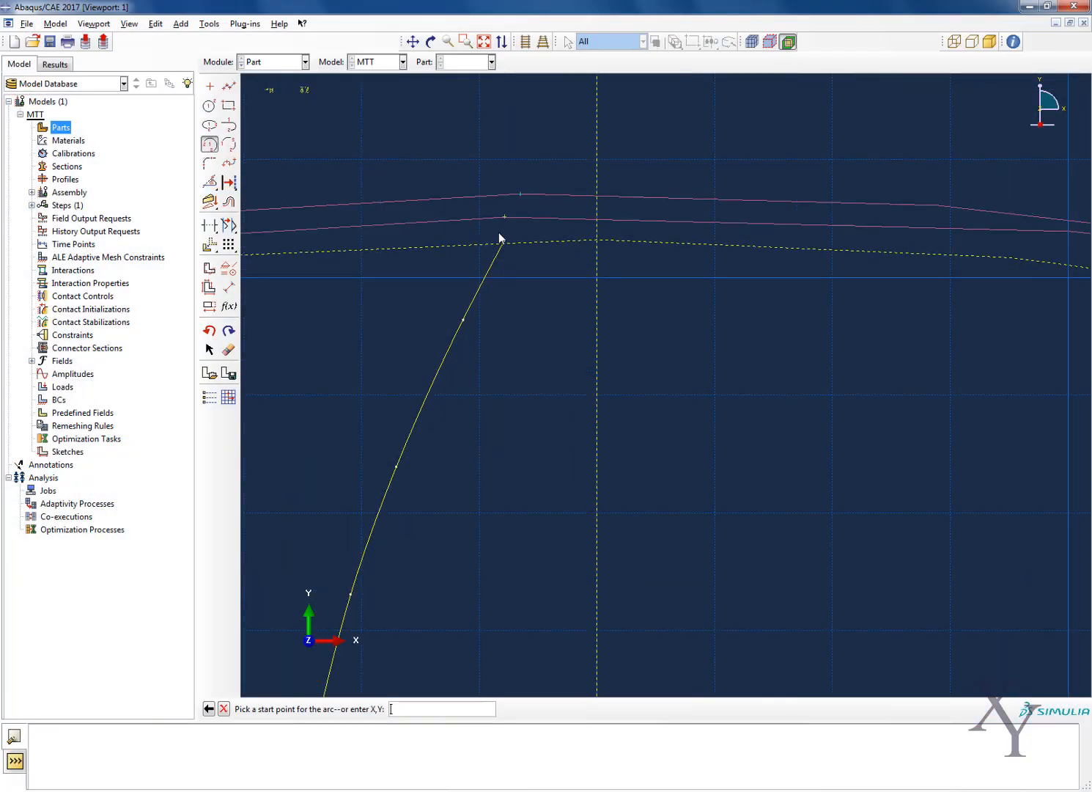
left_click(497, 275)
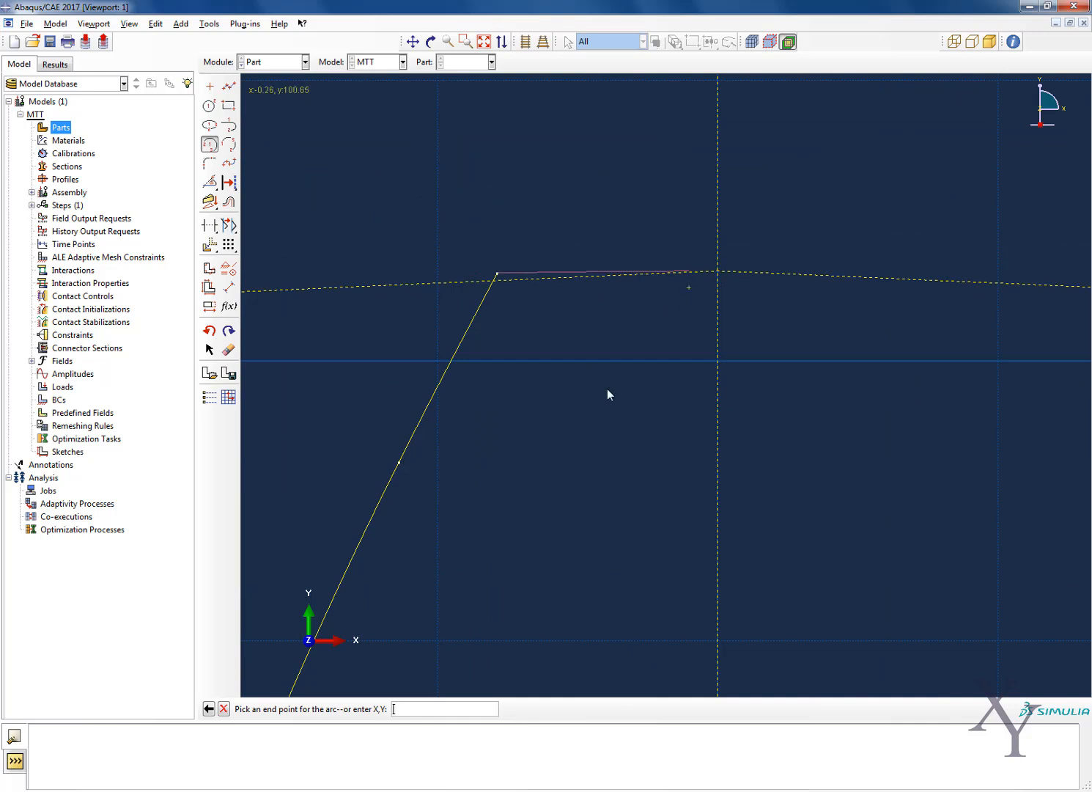
scroll(721, 280, "up", 2)
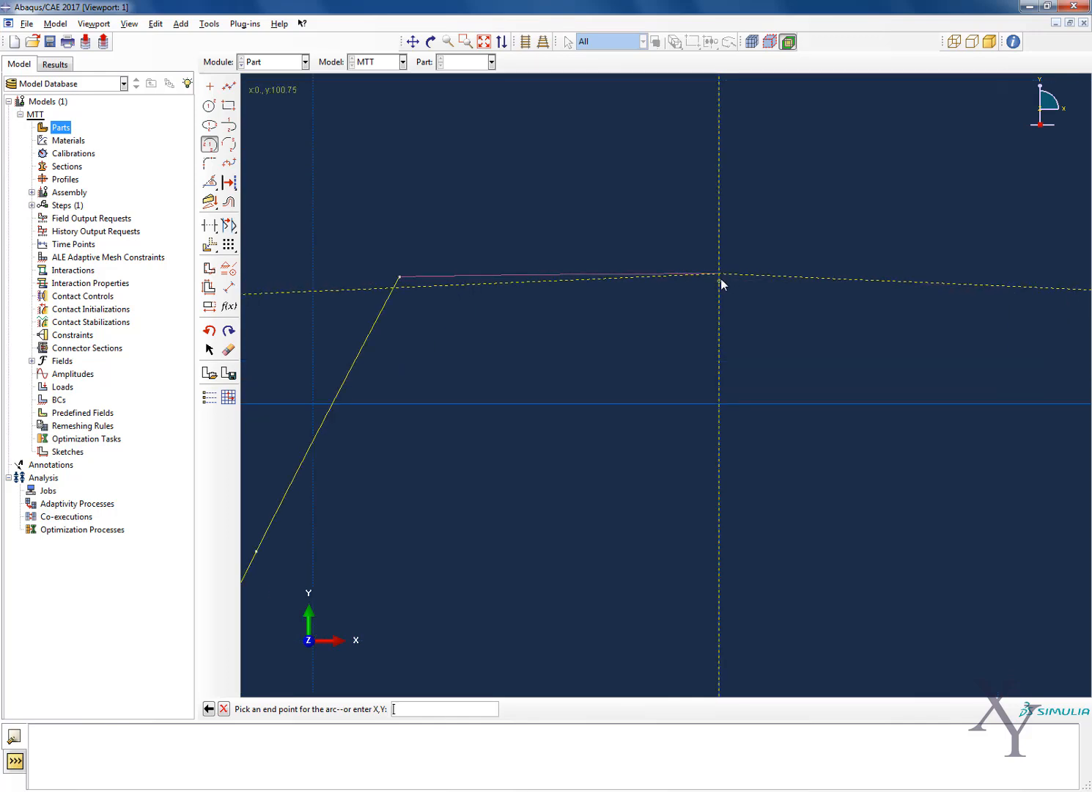
left_click(720, 276)
scroll(732, 289, "down", 4)
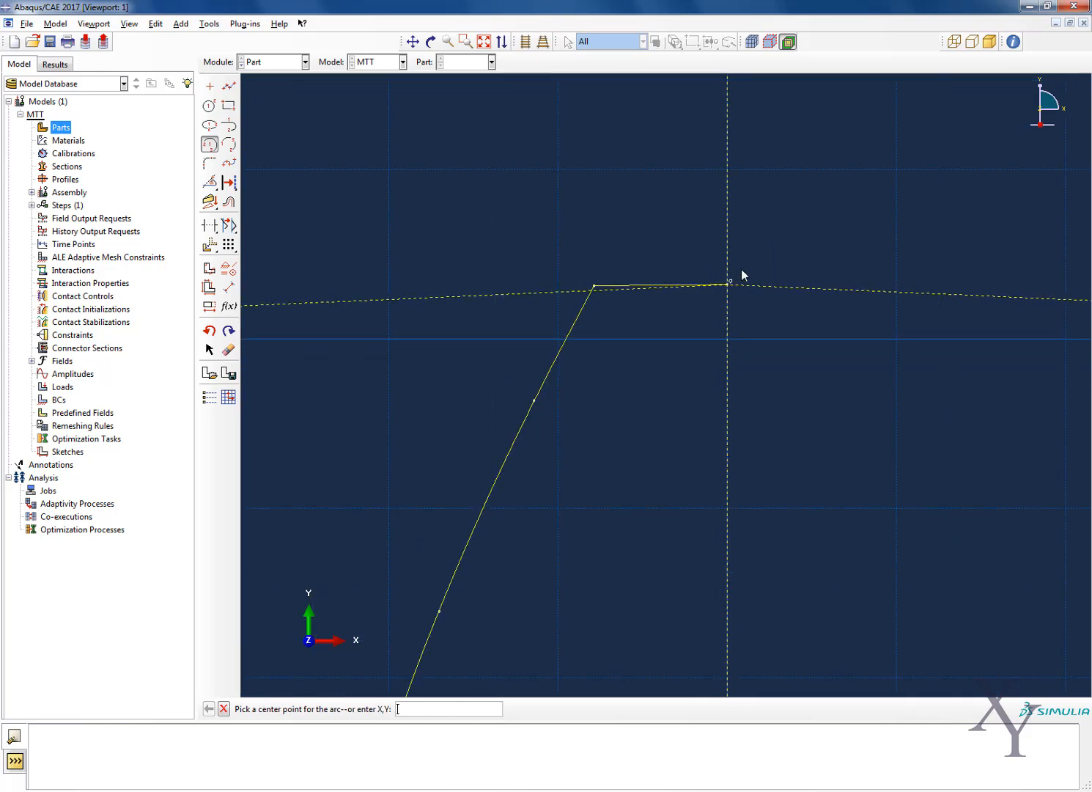
scroll(544, 484, "down", 4)
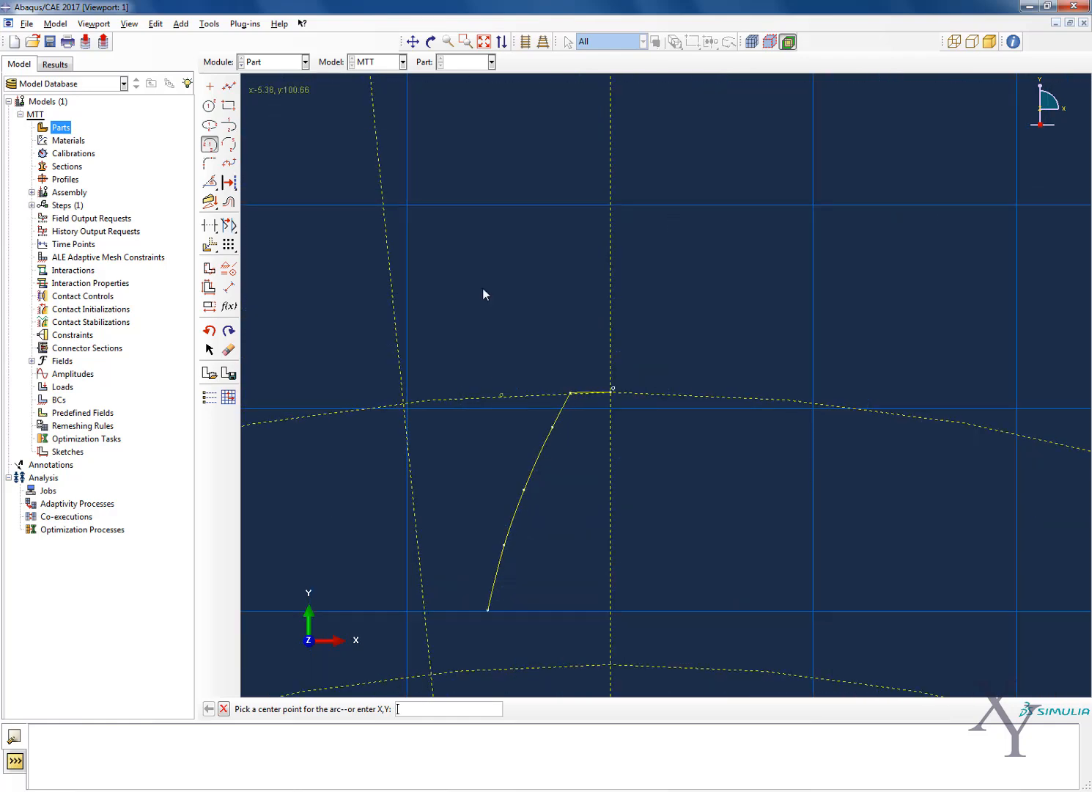
Draw a short root arc centred at 0,0 from the inclined construction line along the root circle to about -7.95,87.03
left_click(413, 41)
left_click_drag(473, 570, 482, 422)
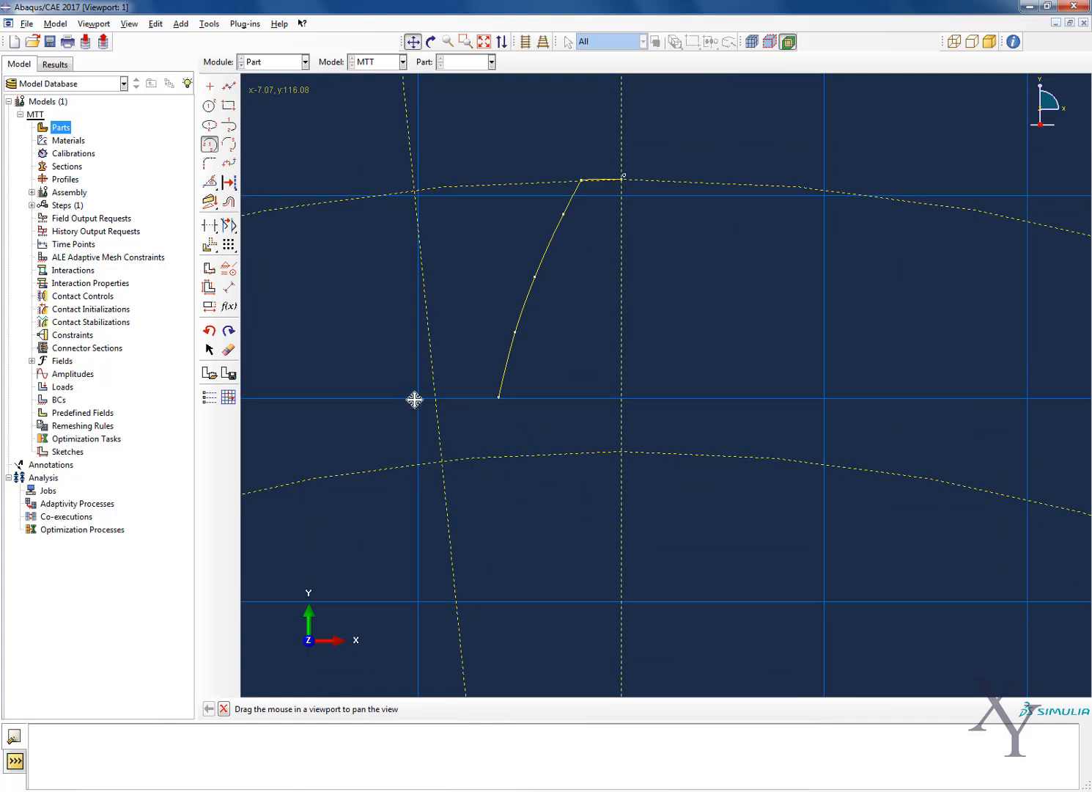
key("Escape")
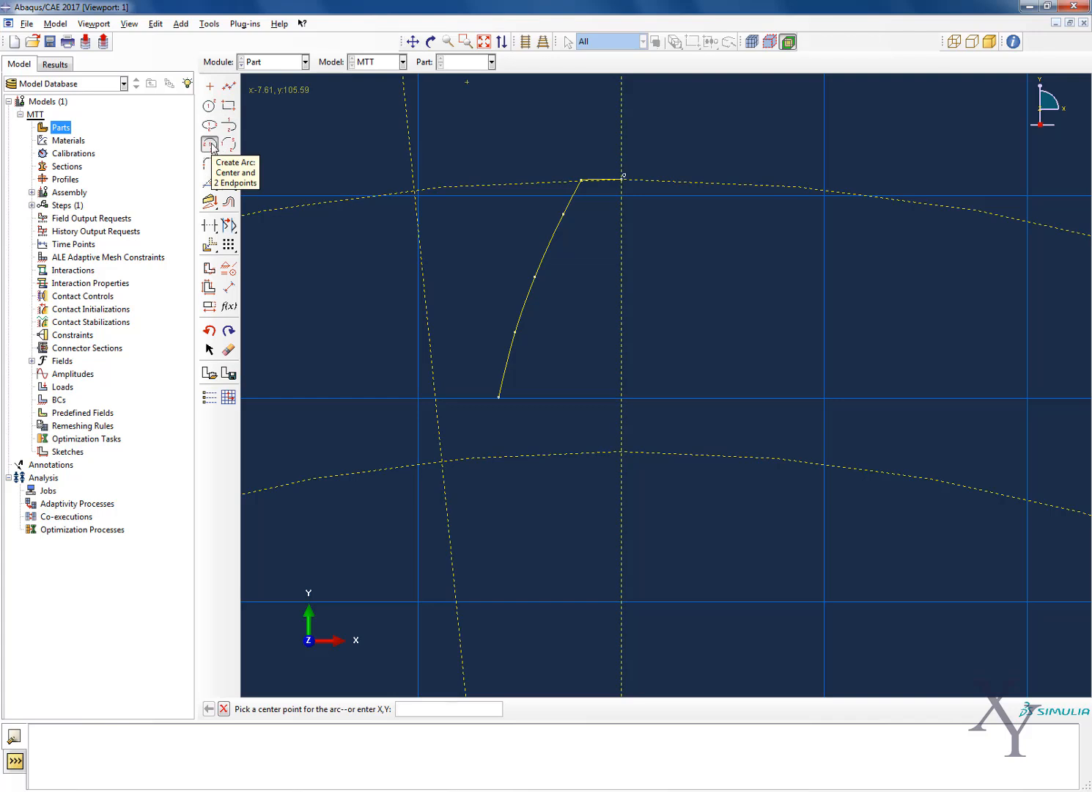
left_click(213, 148)
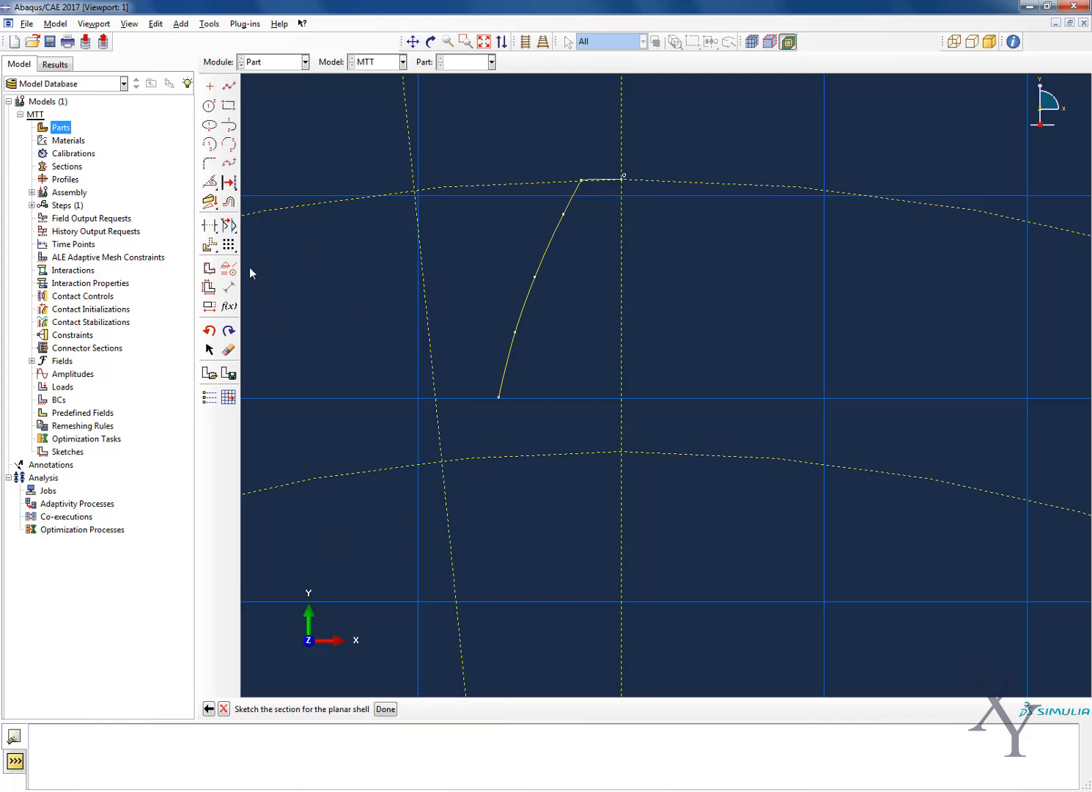
left_click(211, 145)
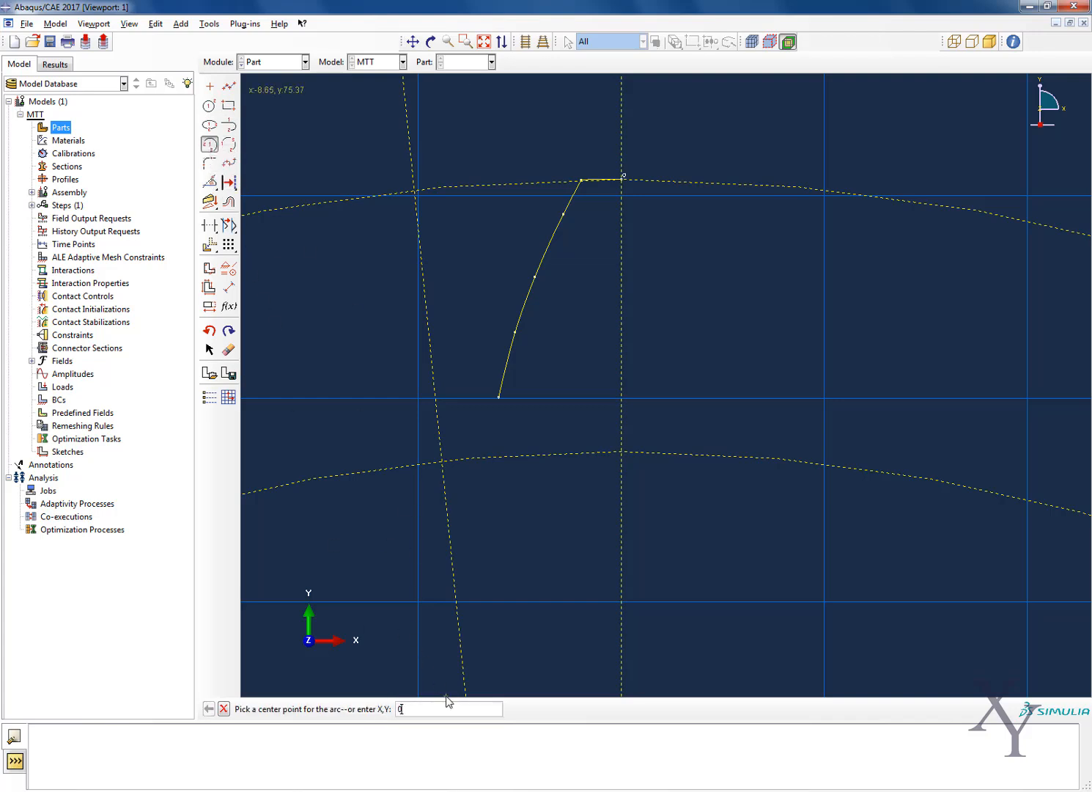
type("0,0")
key("Return")
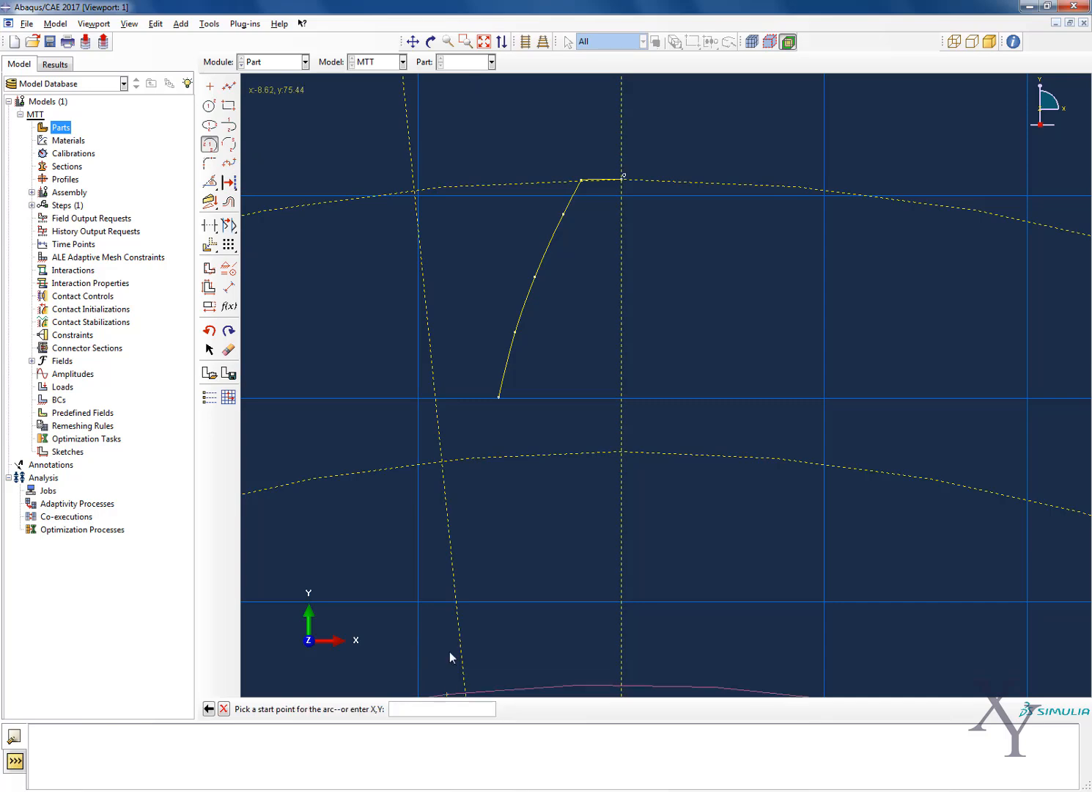
scroll(448, 441, "down", 3)
scroll(450, 444, "down", 4)
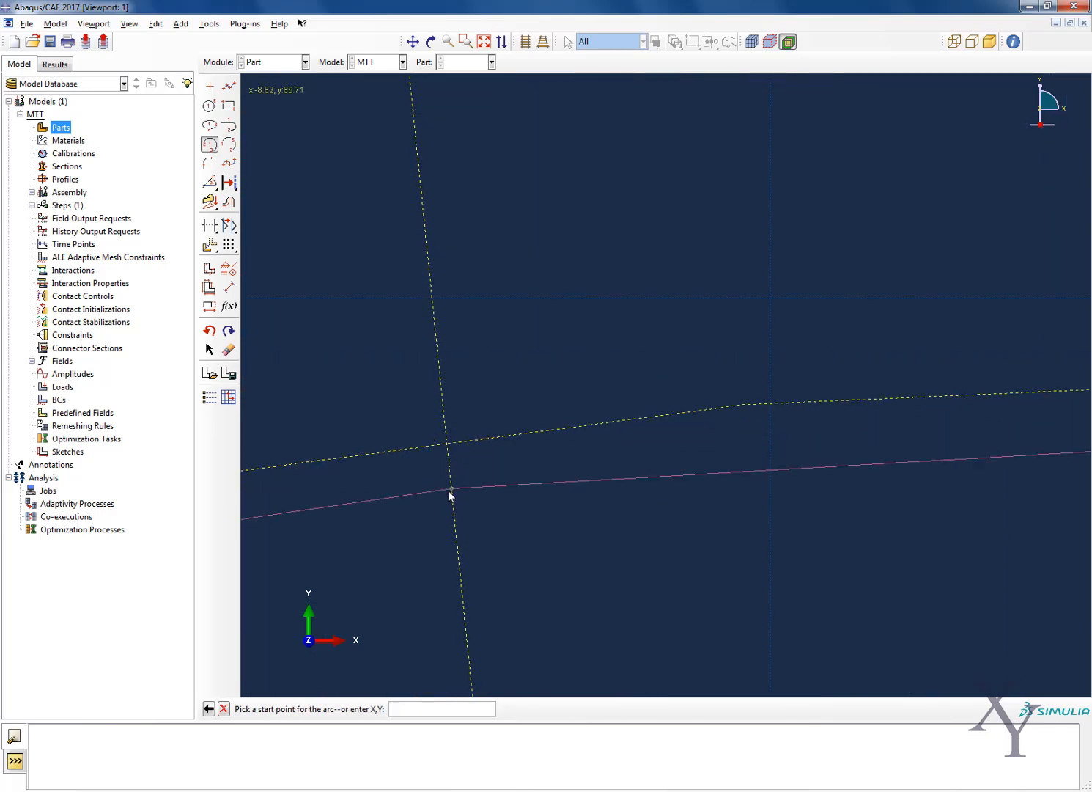
left_click(447, 444)
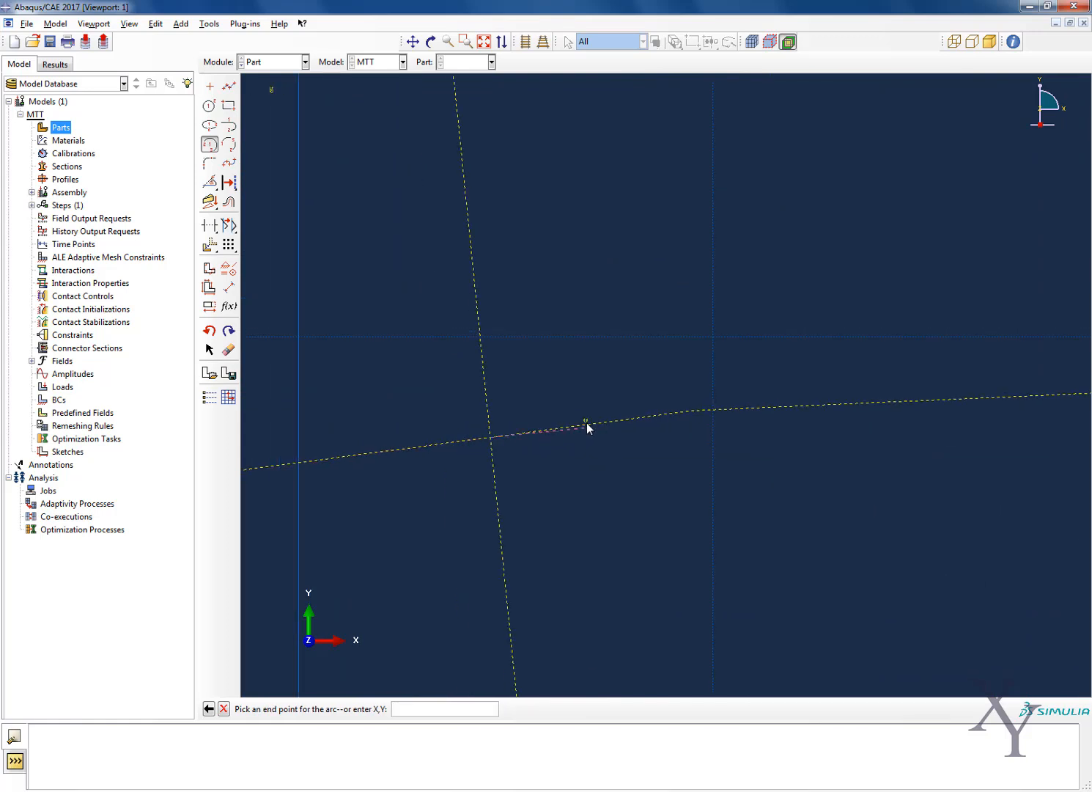
scroll(586, 422, "down", 3)
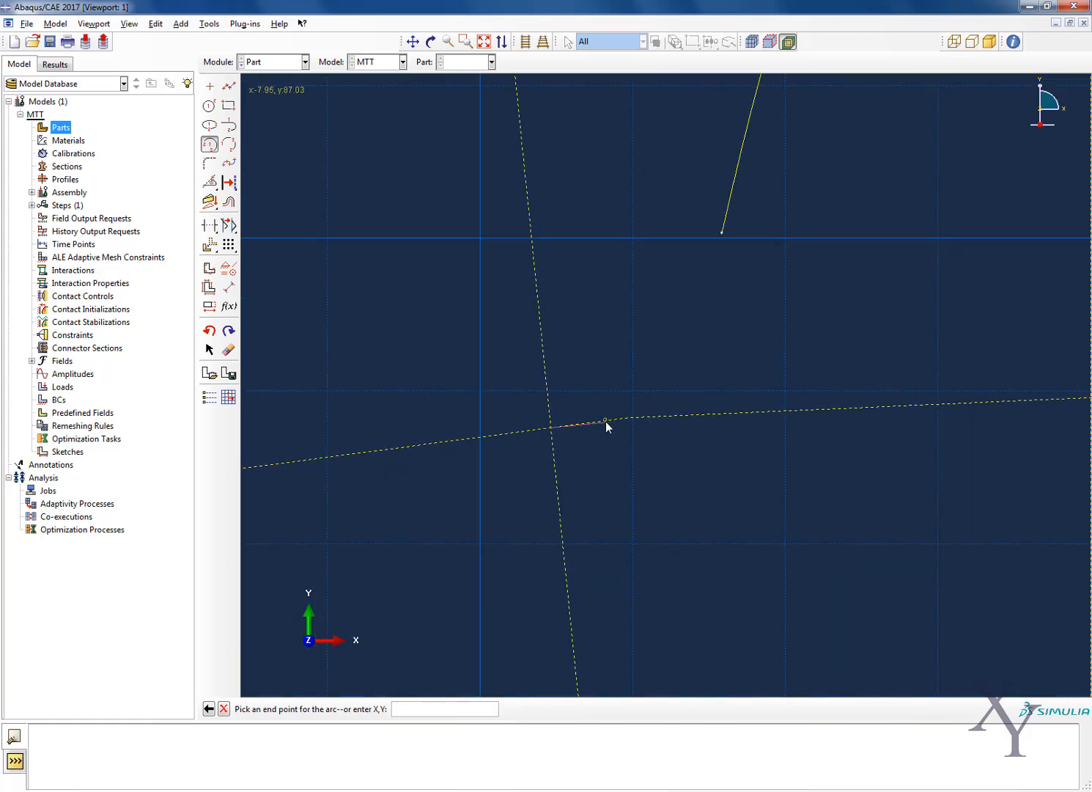
left_click(607, 420)
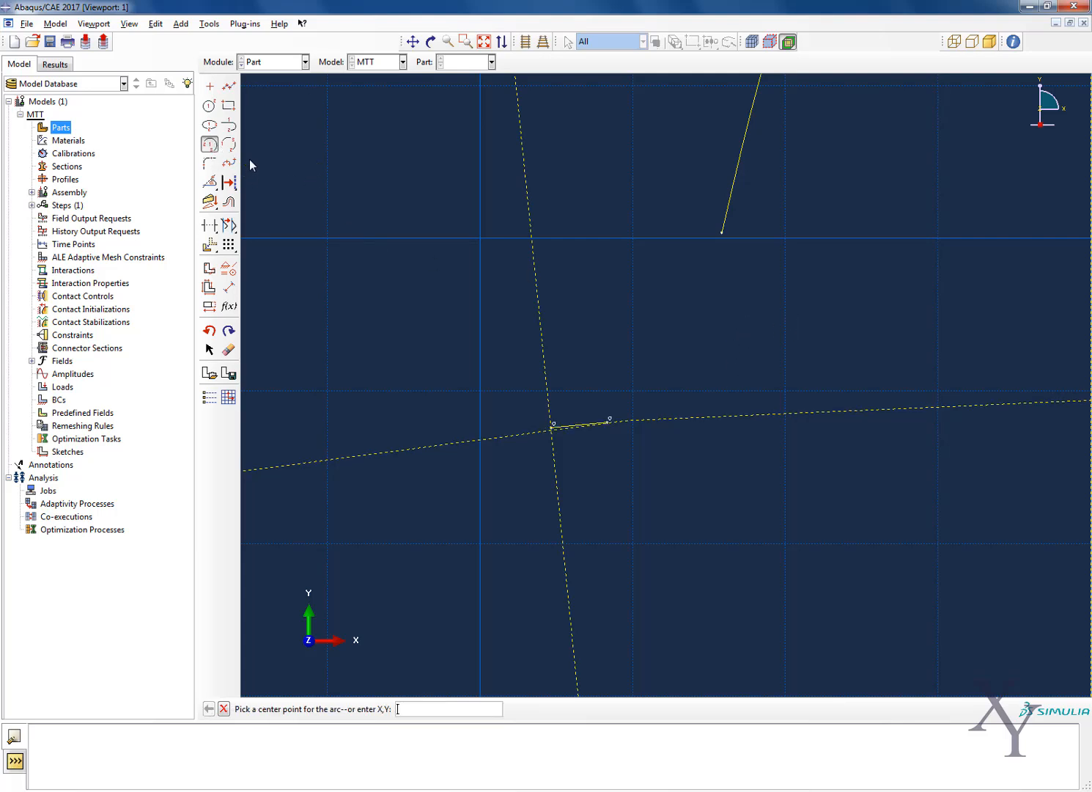
Draw a fillet arc tangent to the root arc, from its free end to about -6.54,88.1
left_click(230, 128)
scroll(651, 357, "up", 2)
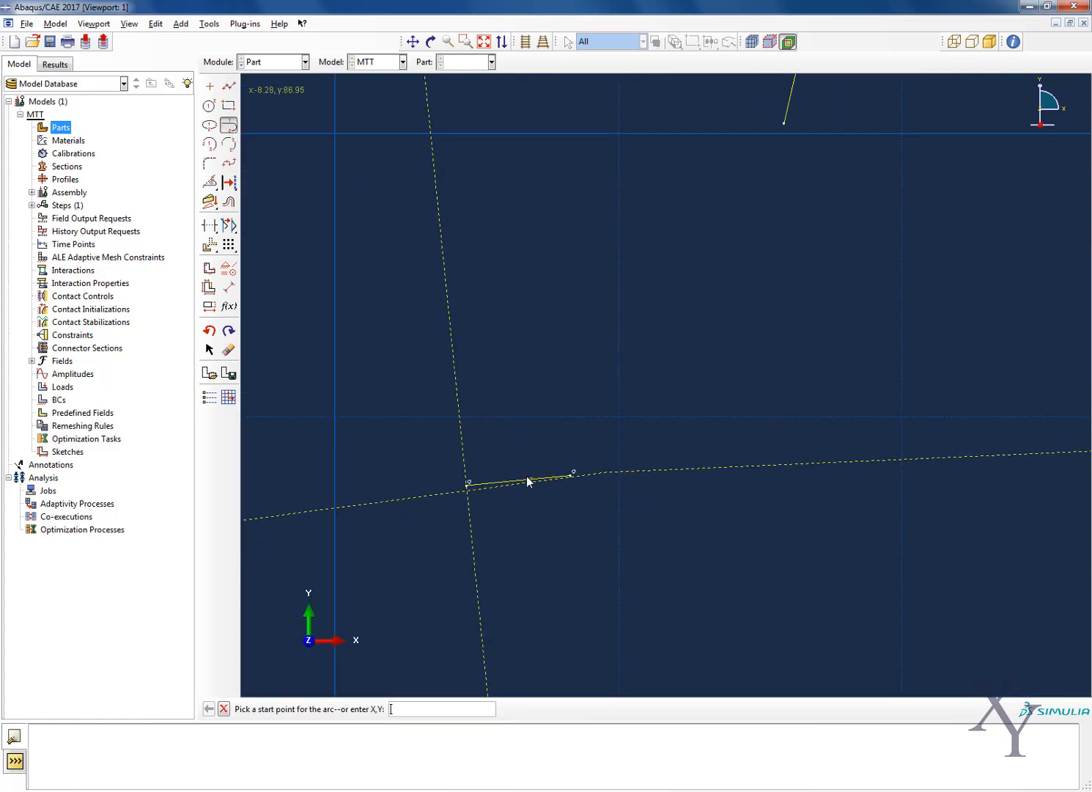
left_click(575, 476)
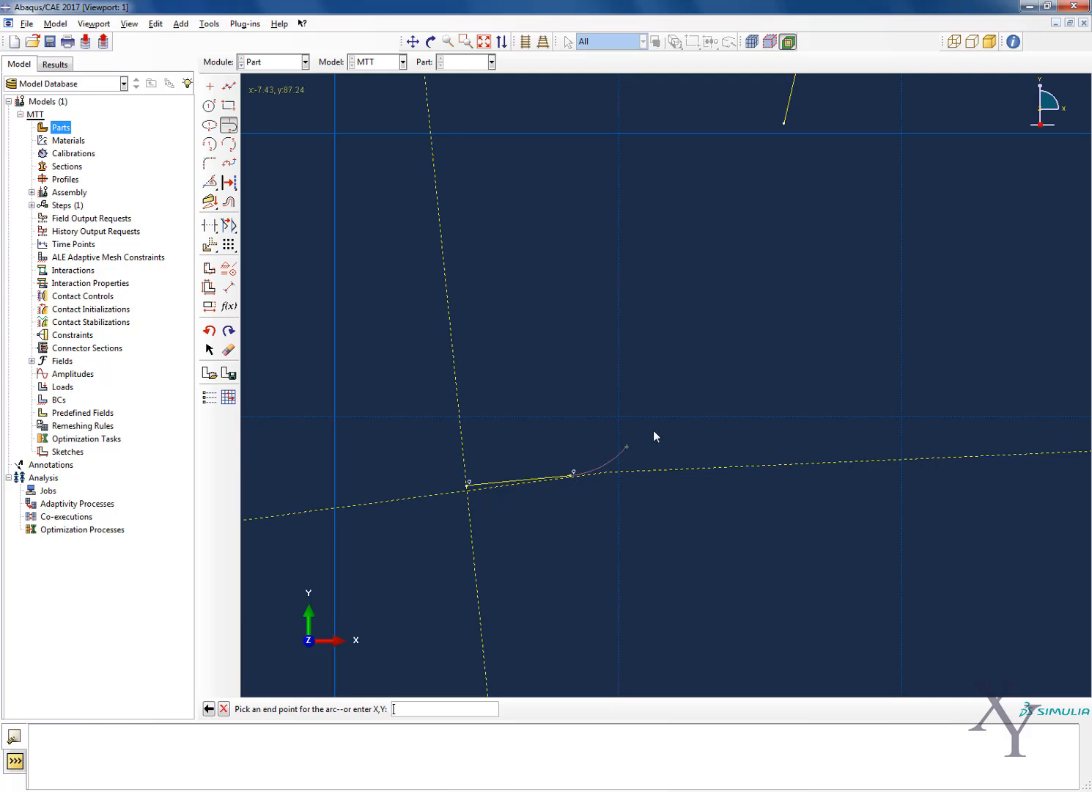
left_click(728, 349)
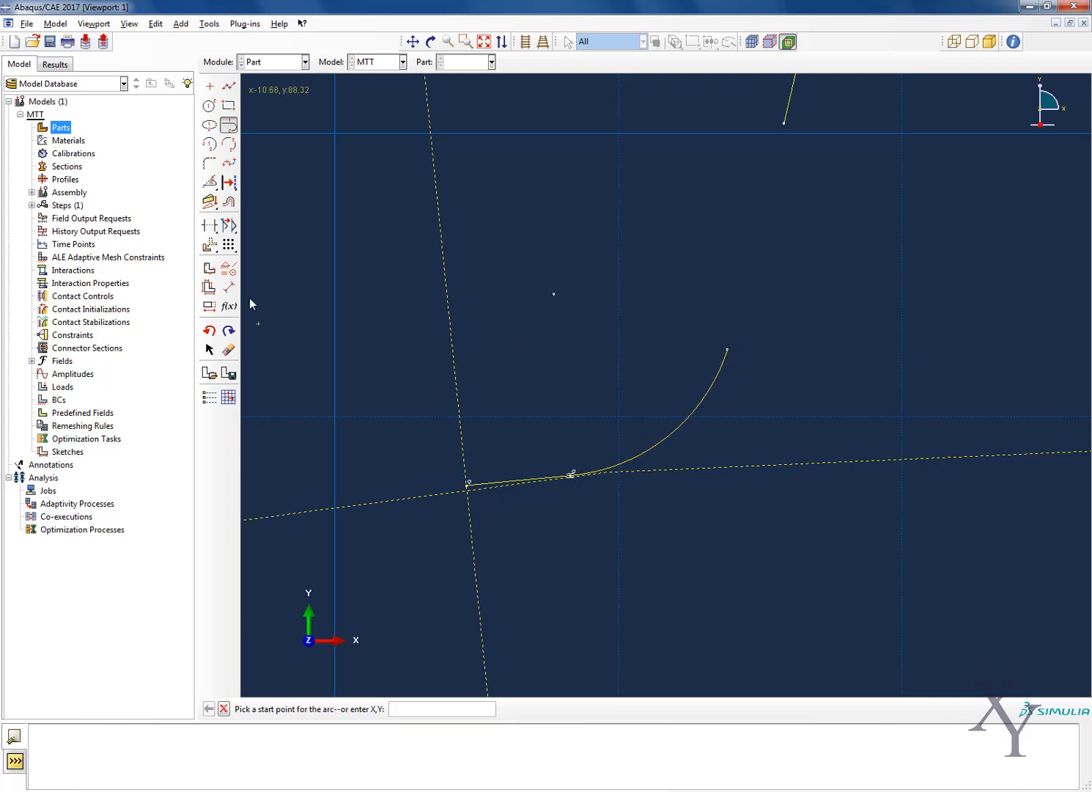
Dimension the root fillet arc with a radius of 2
left_click(228, 287)
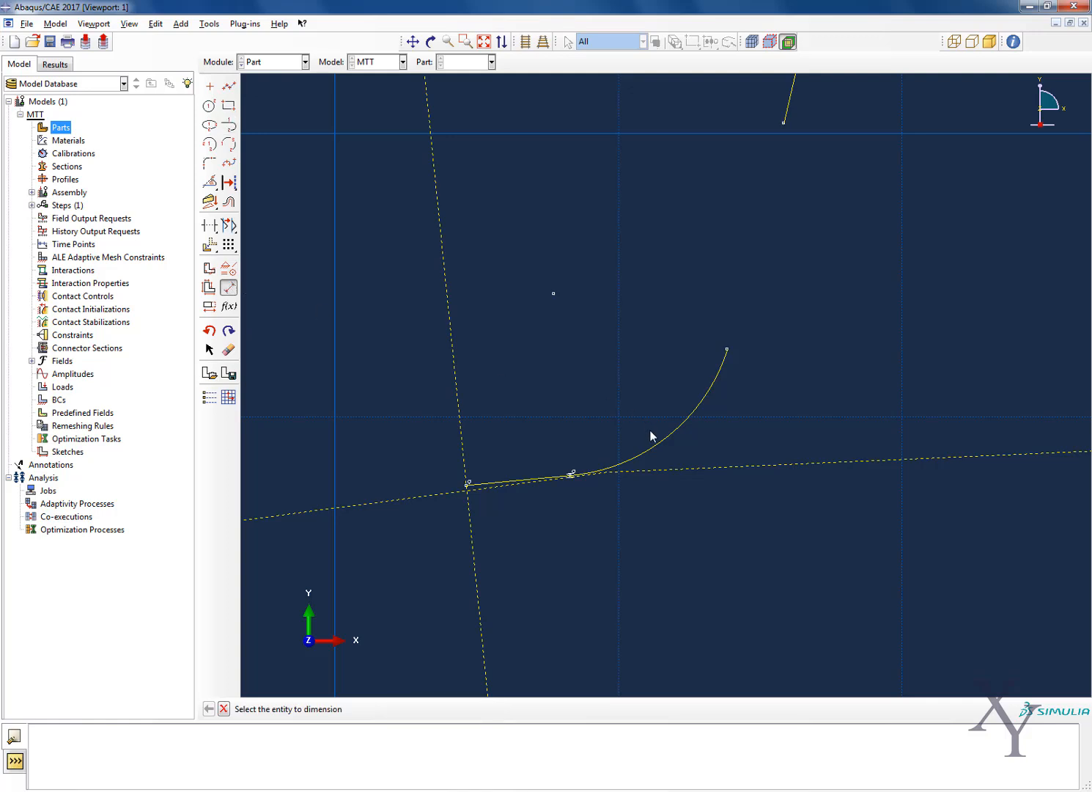
left_click(653, 446)
left_click(560, 374)
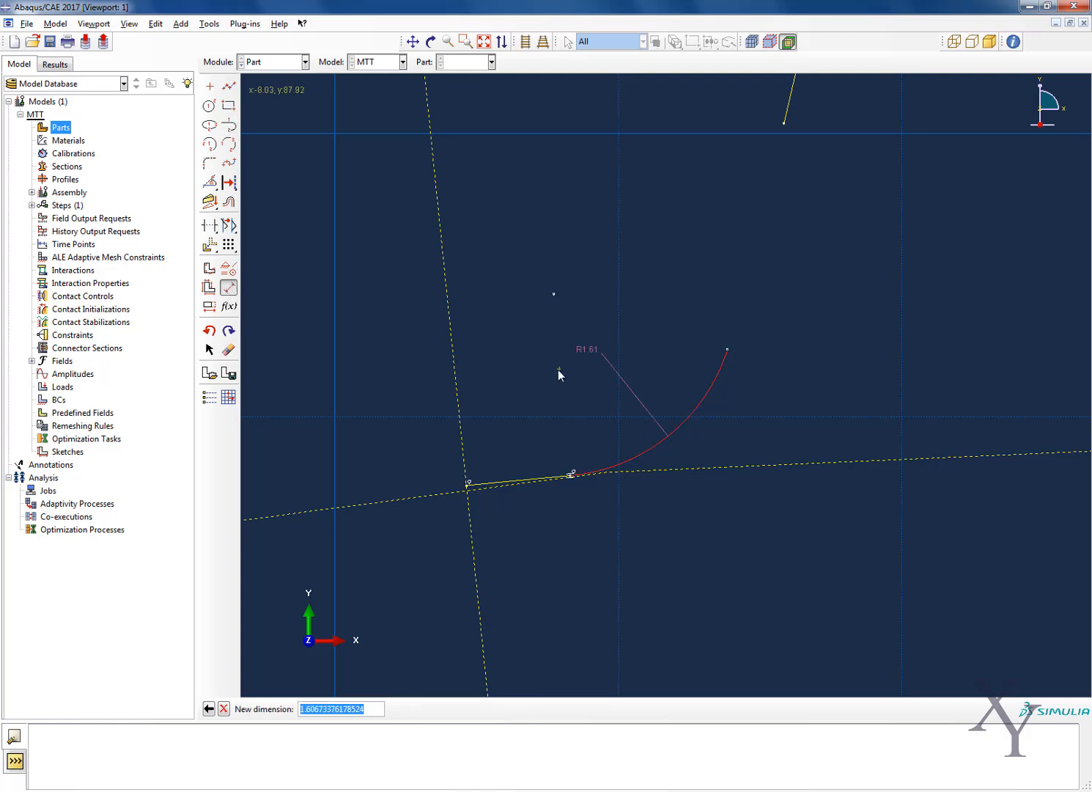
type("2.00")
key("Return")
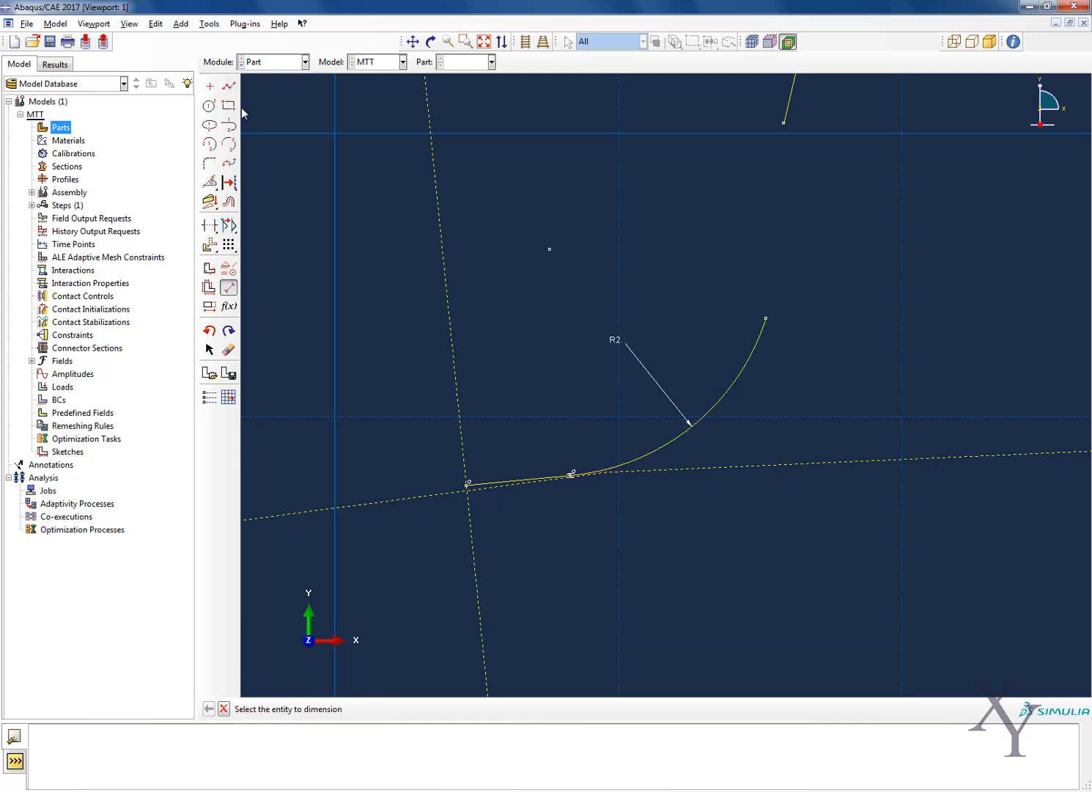
Connect the spline's lower end to the fillet arc's upper end with a straight line
left_click(229, 86)
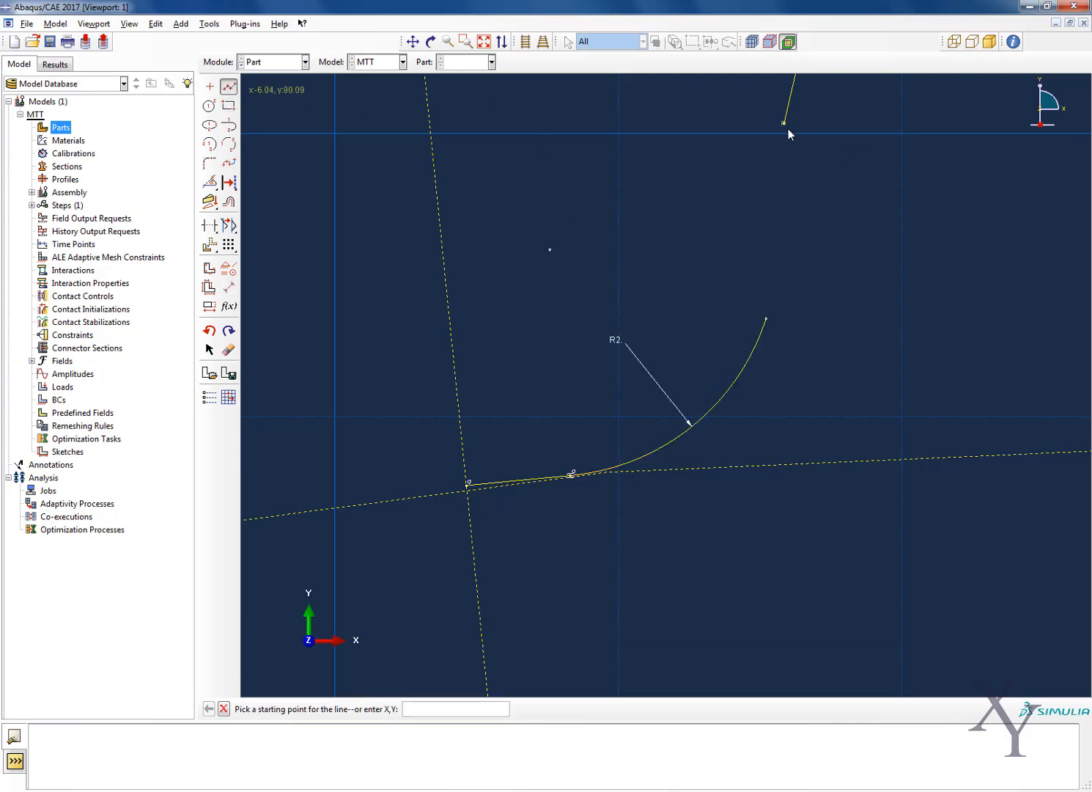
left_click(787, 128)
left_click(770, 324)
middle_click(769, 323)
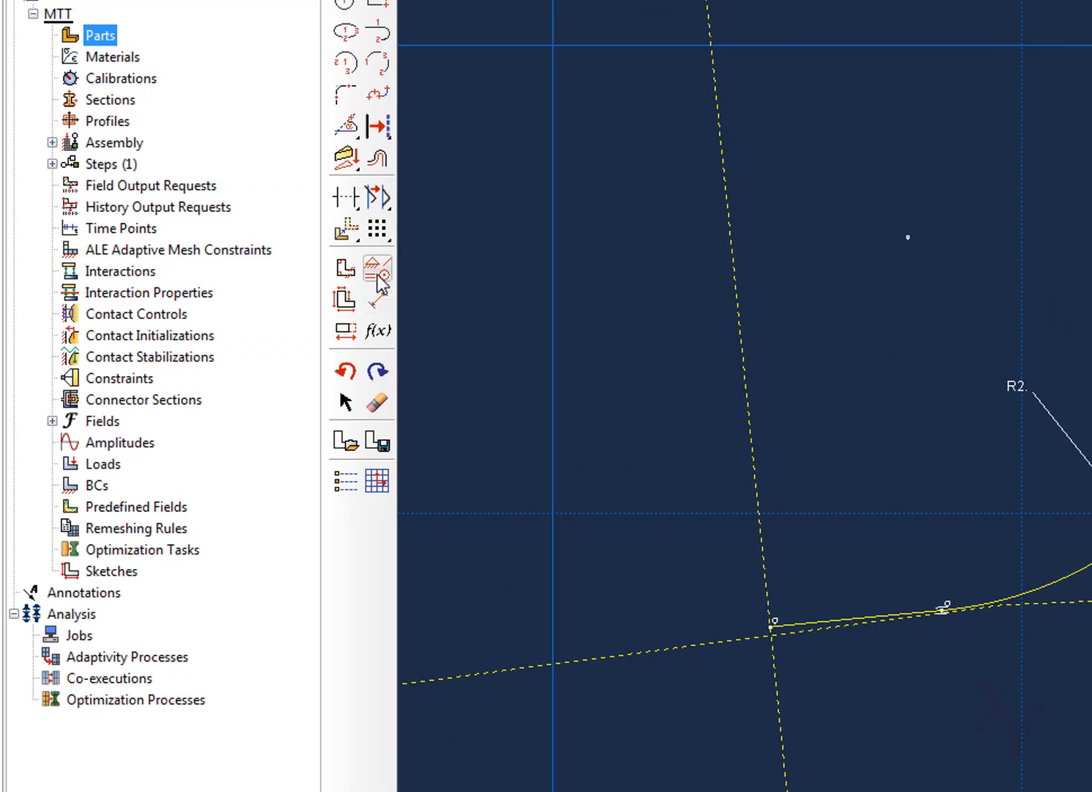
Add a tangent constraint between the connecting line and the root fillet arc
left_click(378, 271)
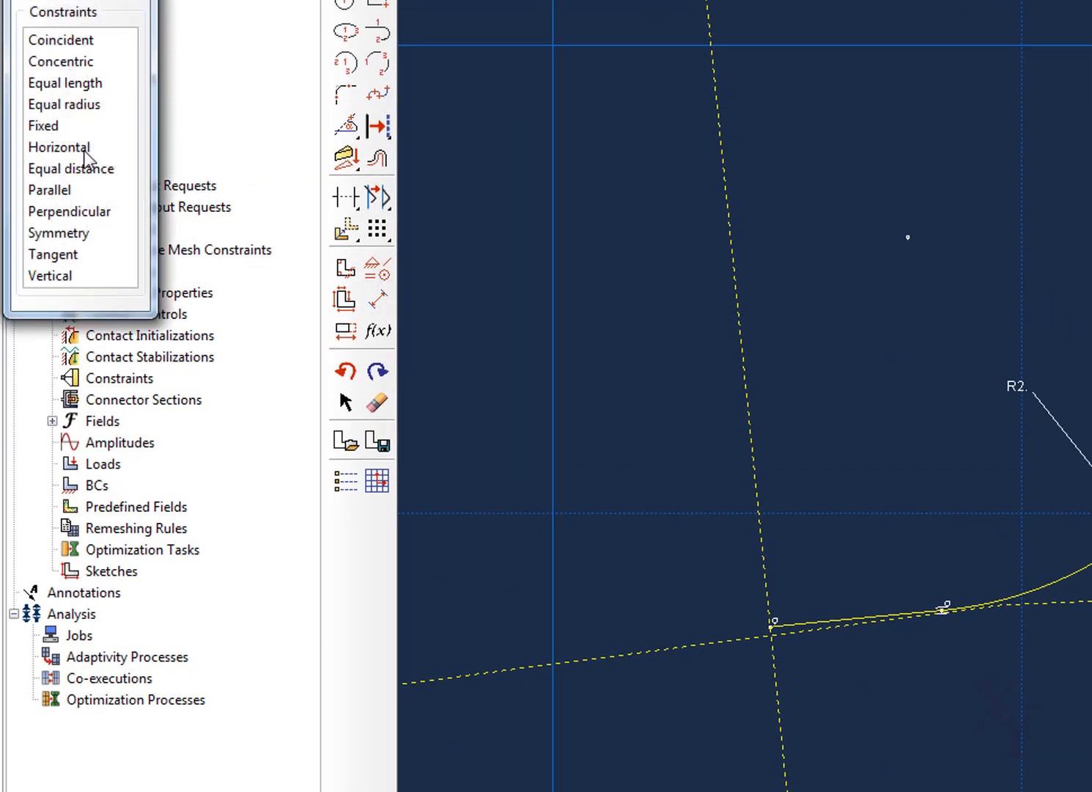
left_click(52, 254)
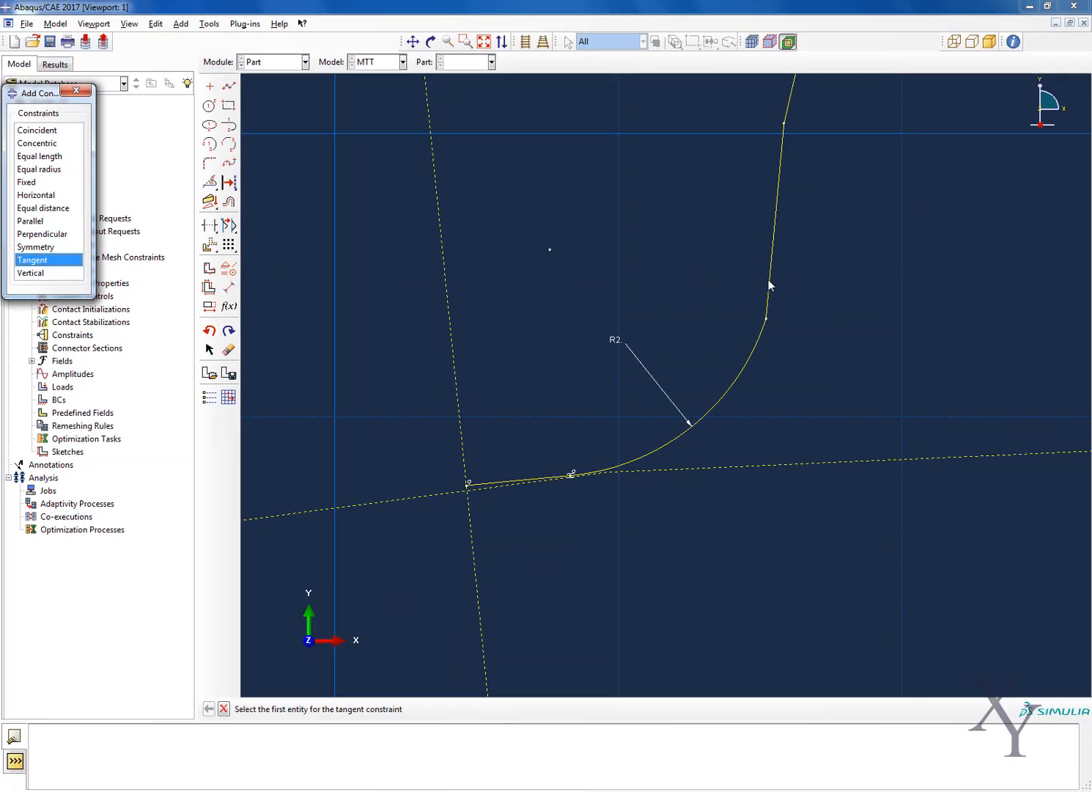
left_click(769, 284)
left_click(749, 362)
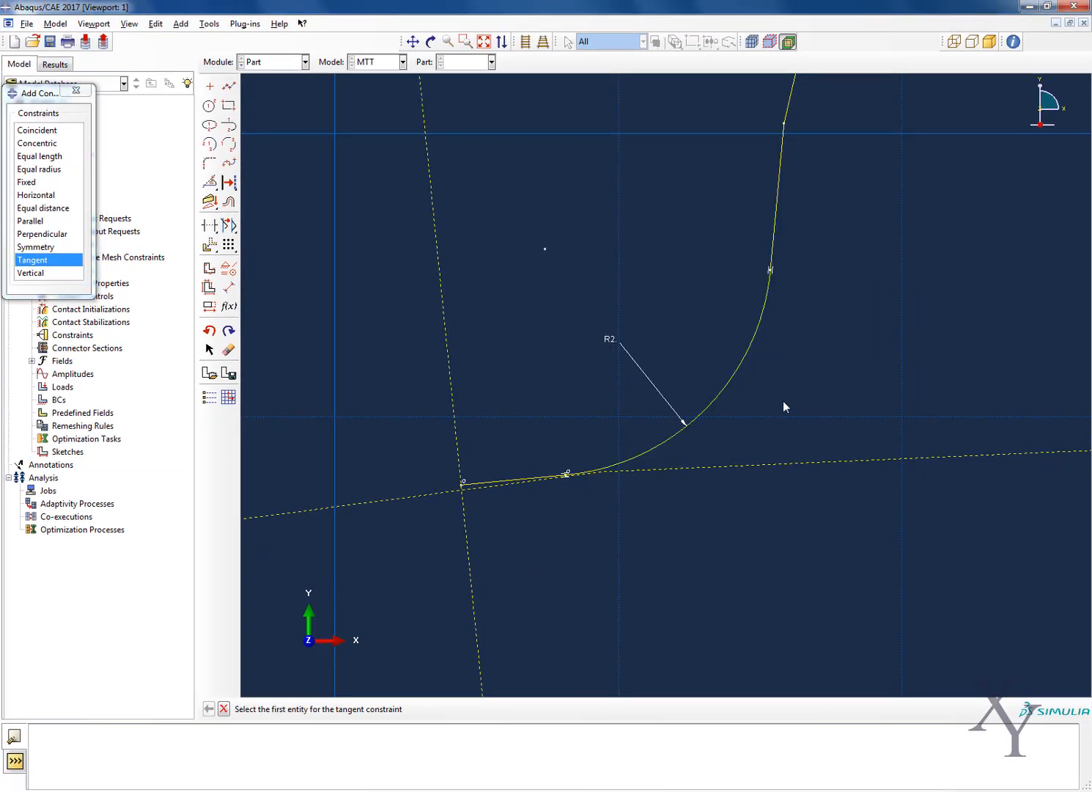
Examine the tangent joints of the root fillet and the whole half-tooth profile, closing the constraint dialog
scroll(782, 400, "up", 5)
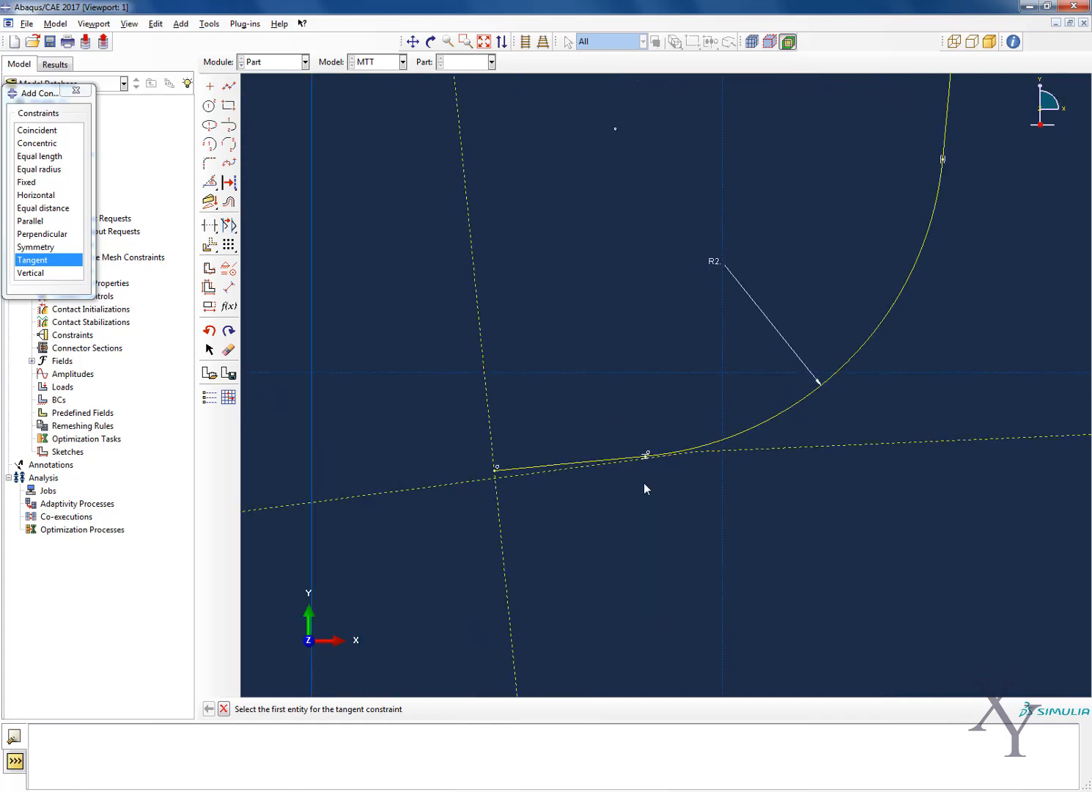
scroll(822, 302, "down", 2)
scroll(818, 249, "up", 5)
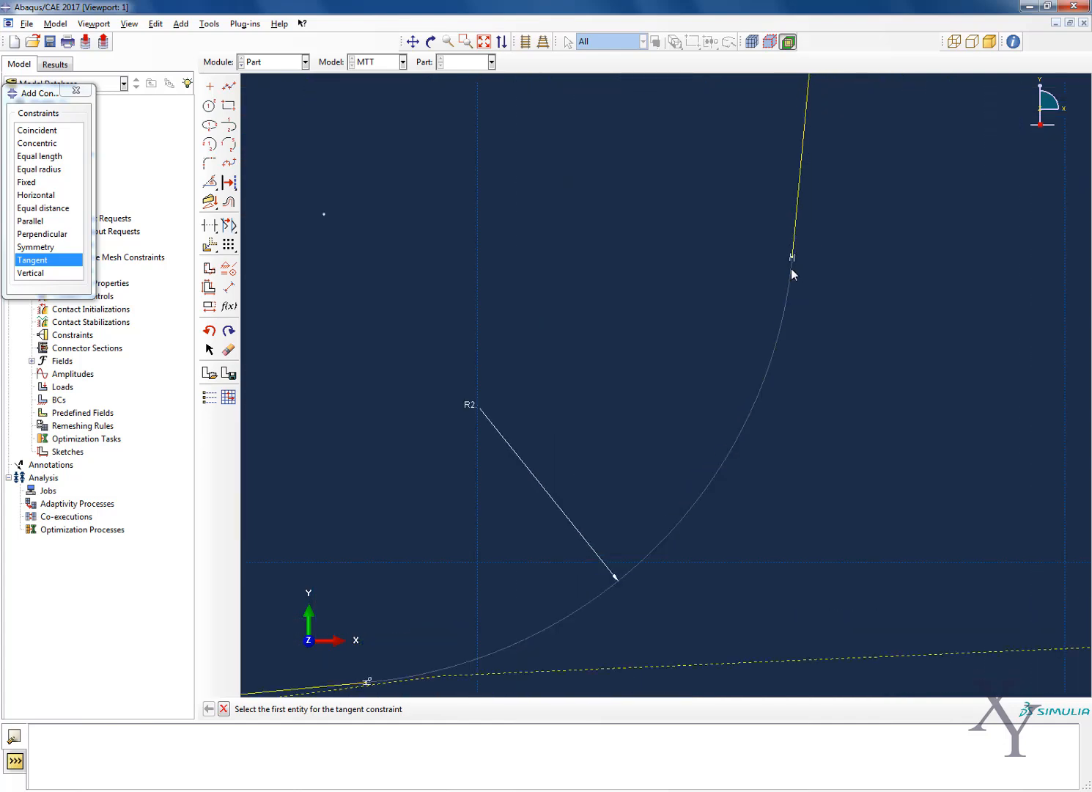
scroll(789, 293, "down", 4)
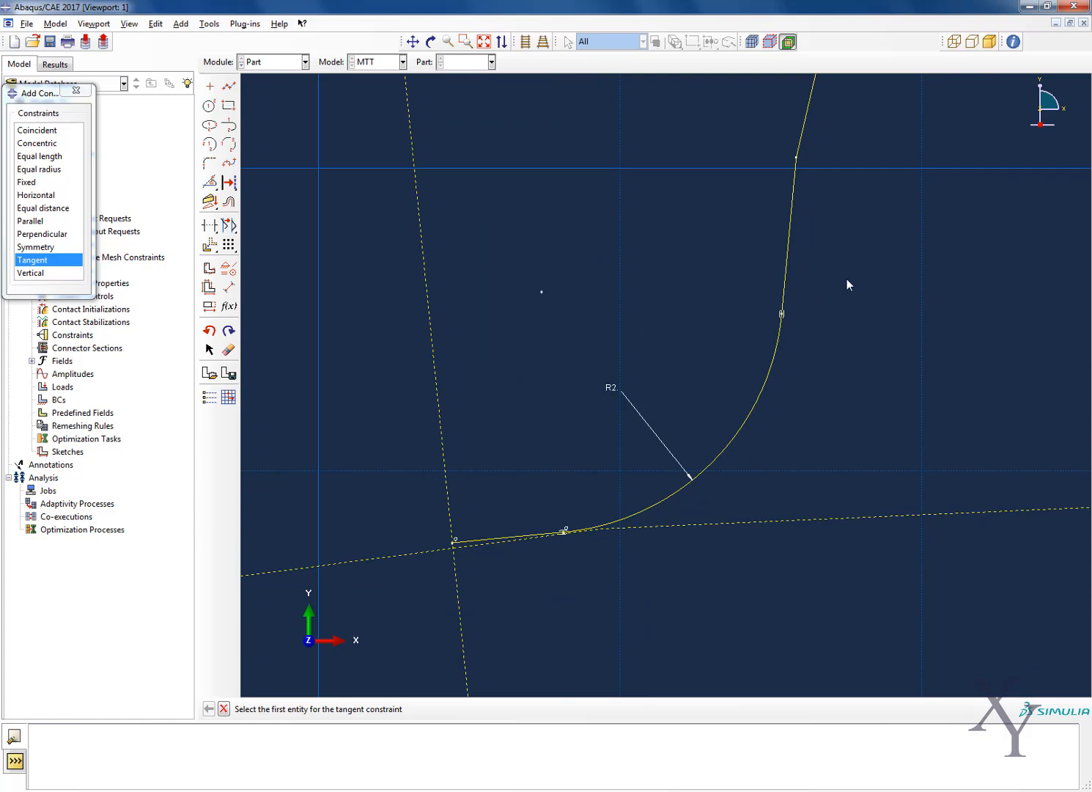
scroll(845, 278, "down", 3)
left_click(413, 42)
left_click_drag(718, 279, 659, 295)
scroll(660, 295, "down", 3)
left_click_drag(796, 286, 721, 380)
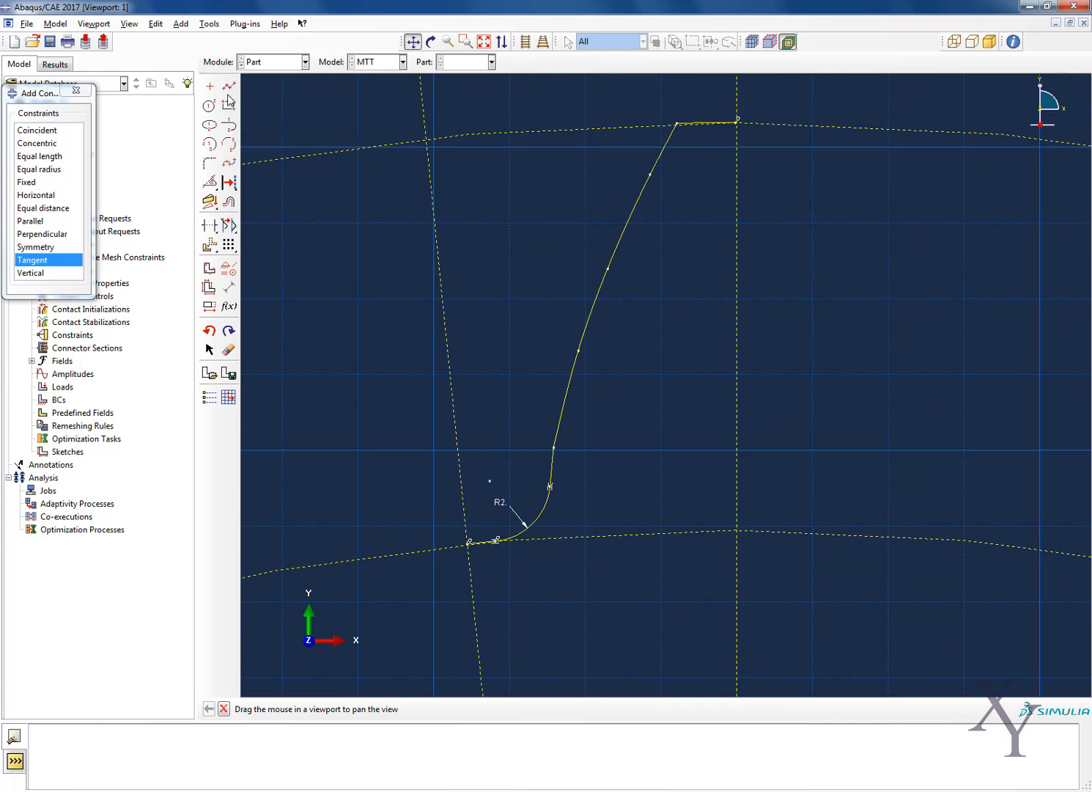
left_click(76, 89)
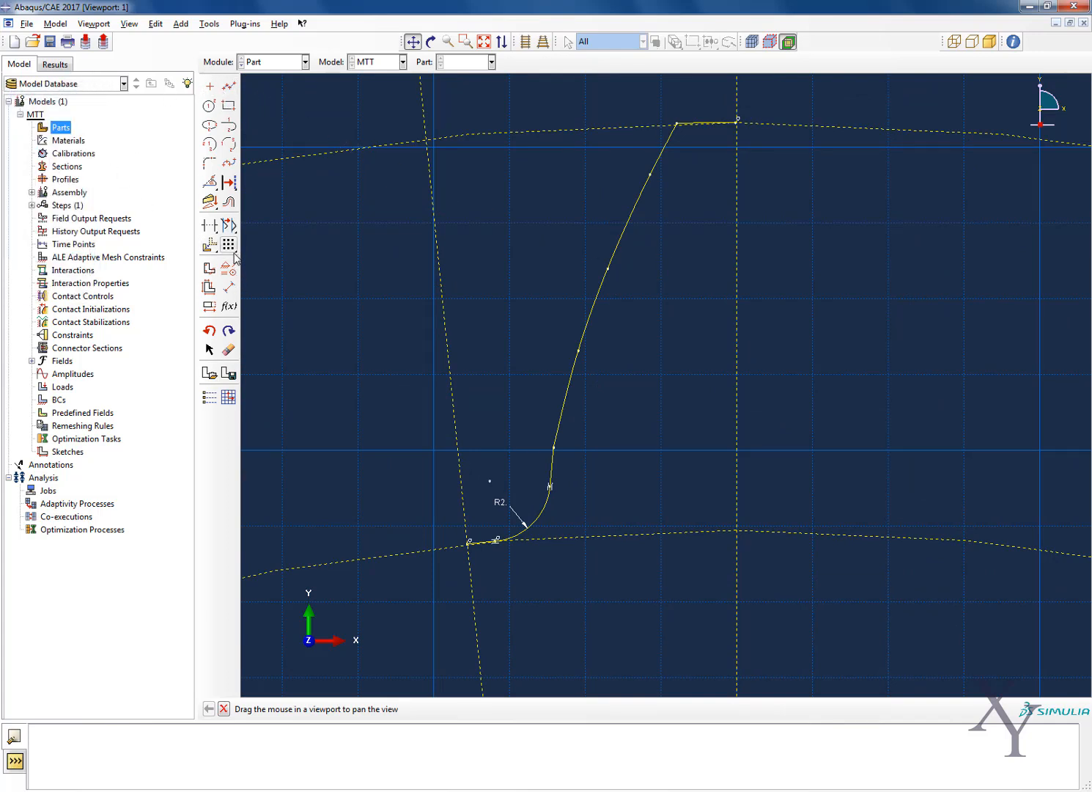
Mirror a copy of the whole half-tooth profile, from tip segment to root segment, about the vertical construction line
left_click_drag(212, 248, 292, 248)
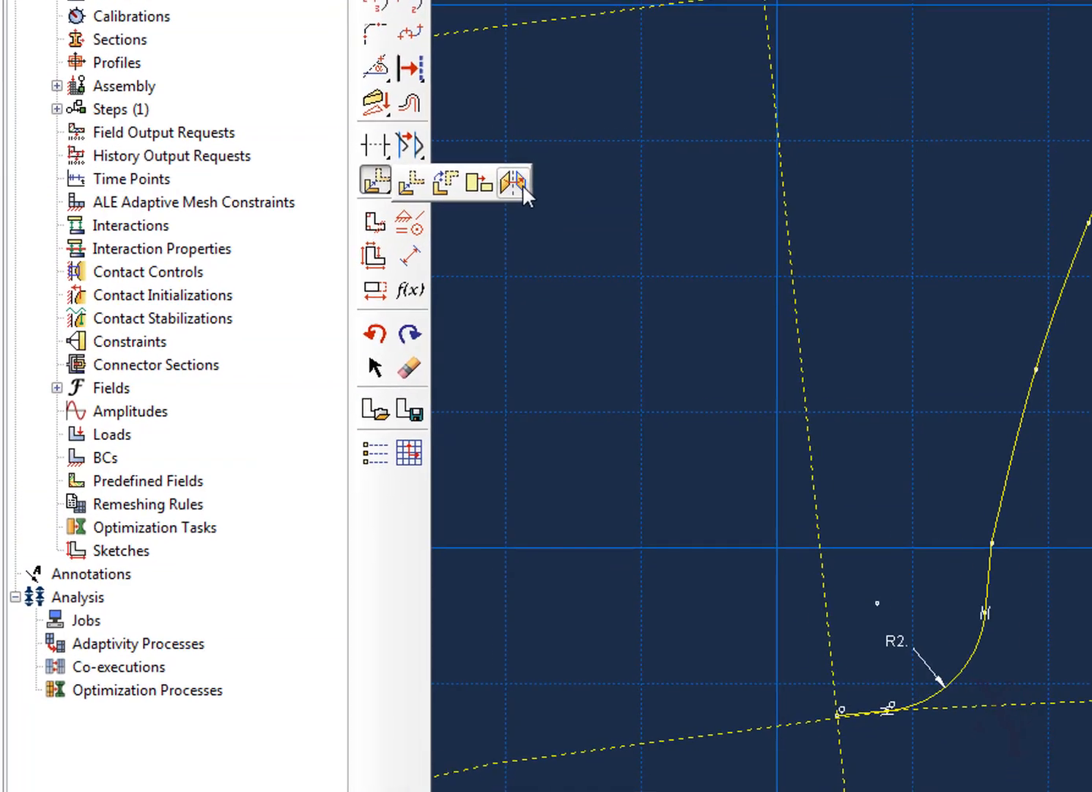
left_click_drag(522, 184, 522, 184)
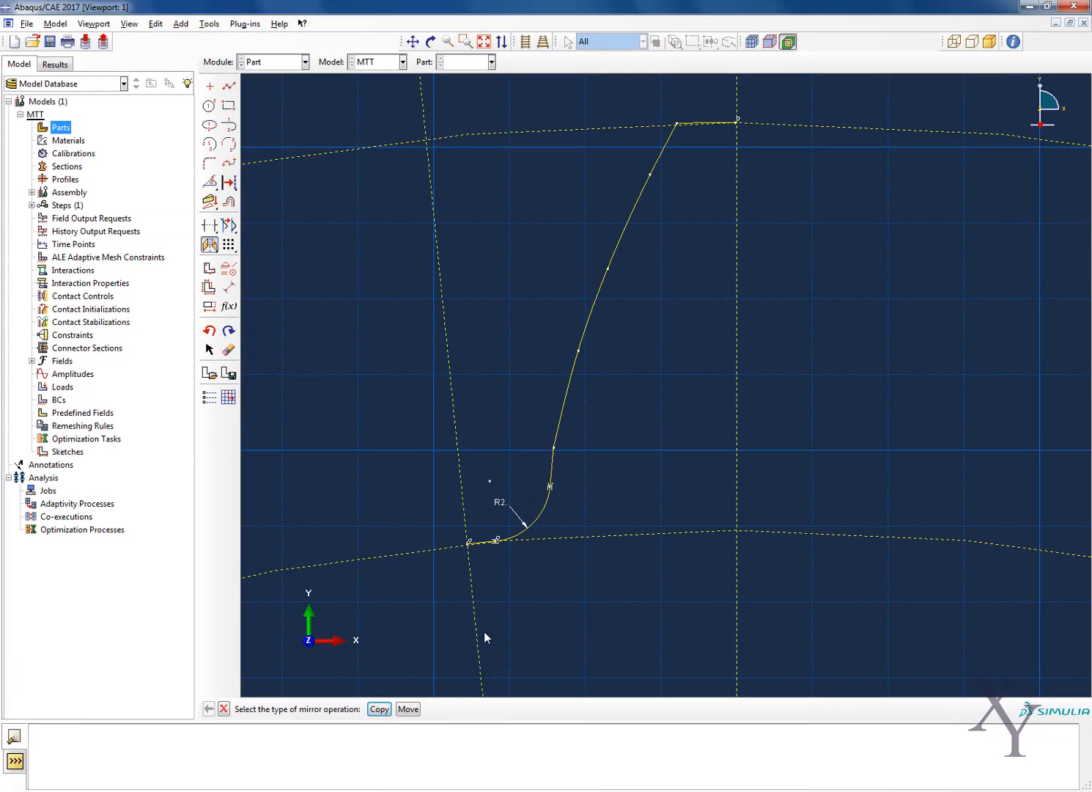
left_click(379, 709)
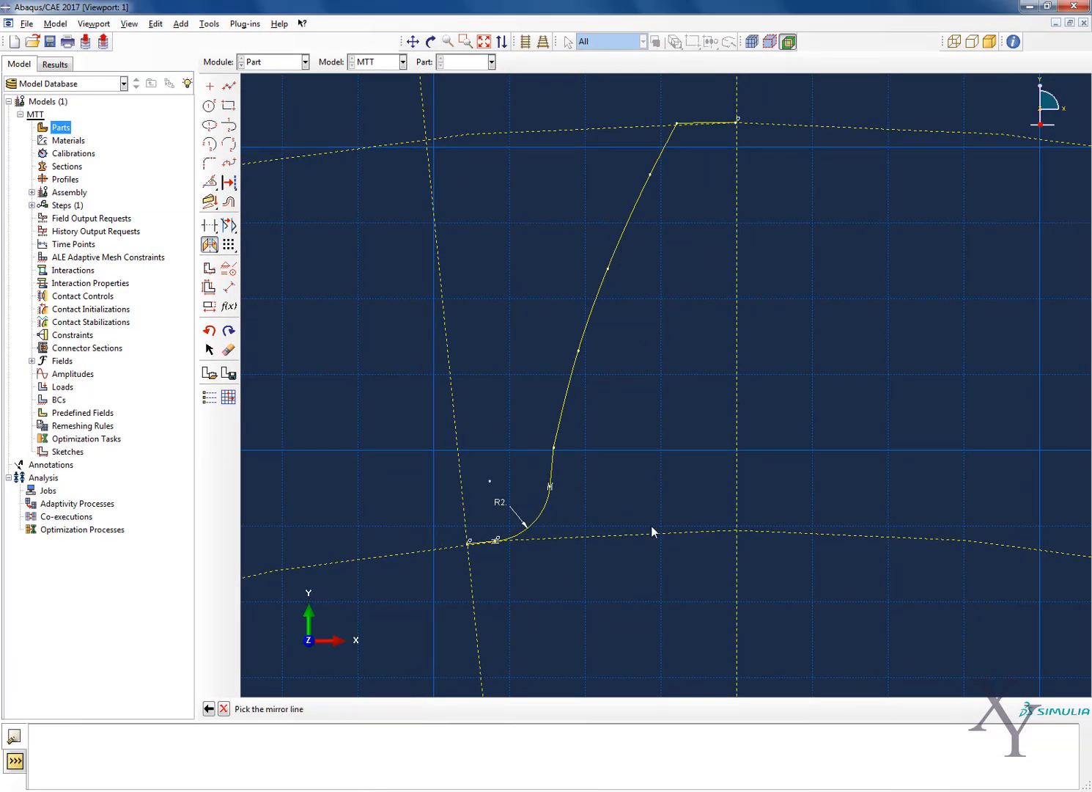
left_click(738, 387)
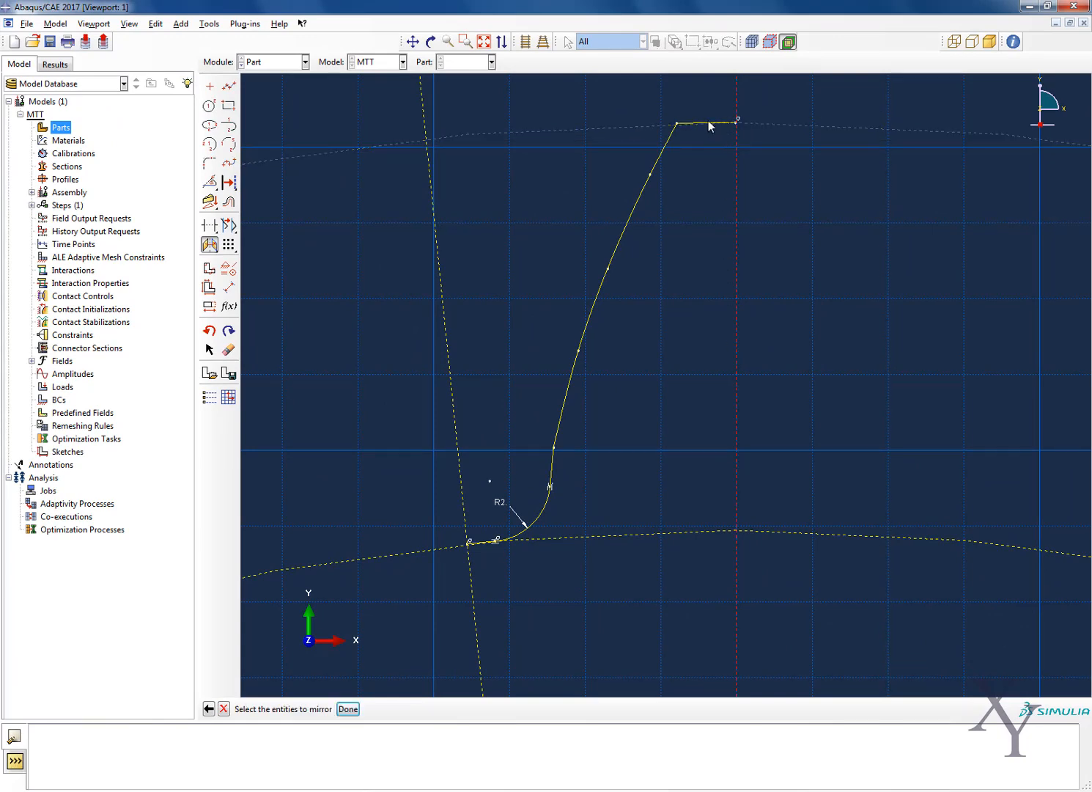
scroll(708, 125, "up", 5)
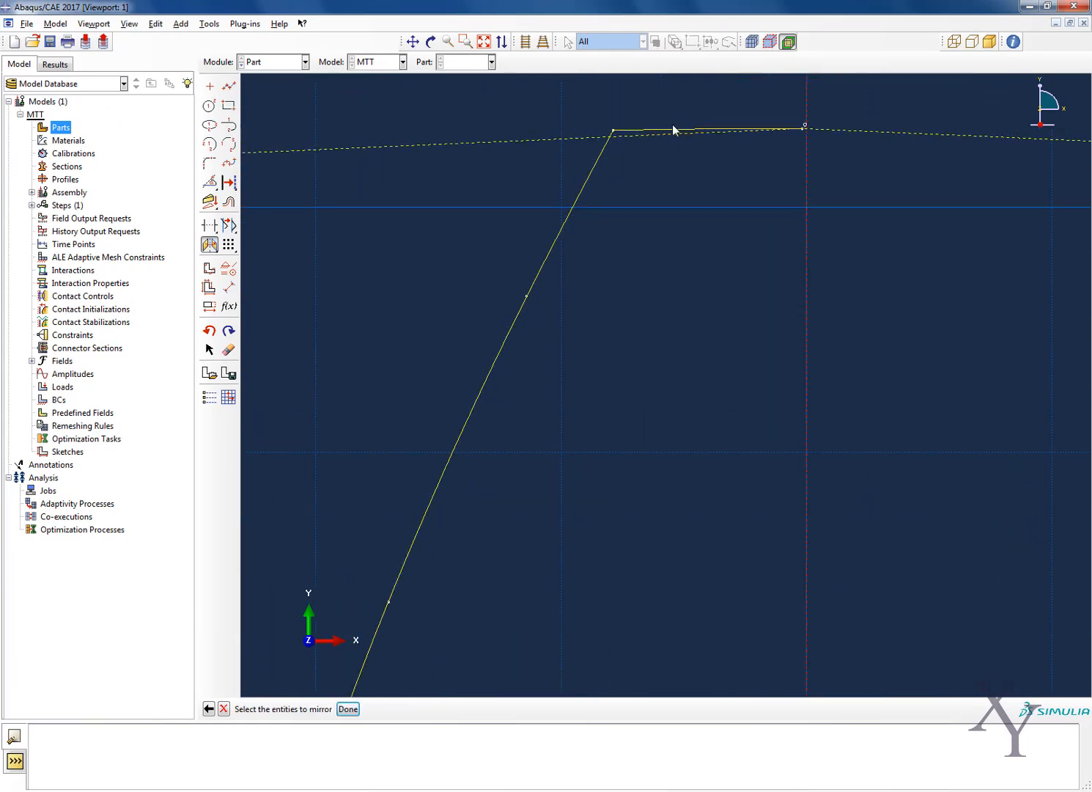
left_click(672, 127)
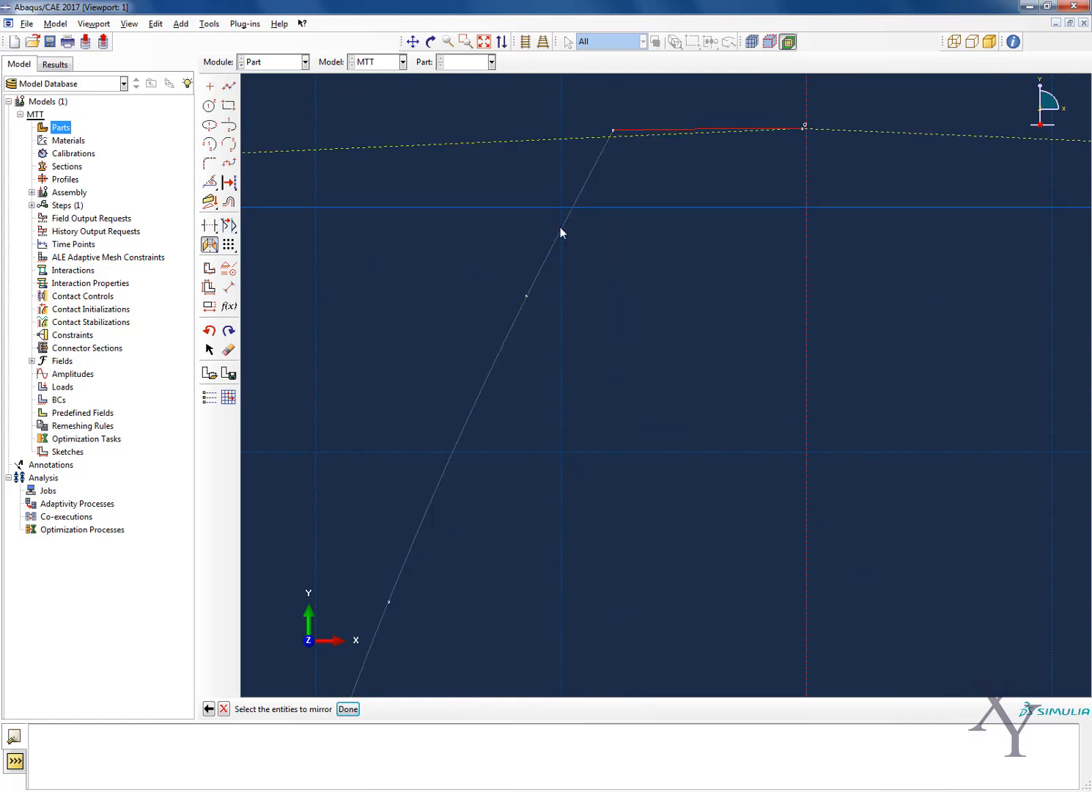
left_click(559, 226)
scroll(687, 305, "down", 4)
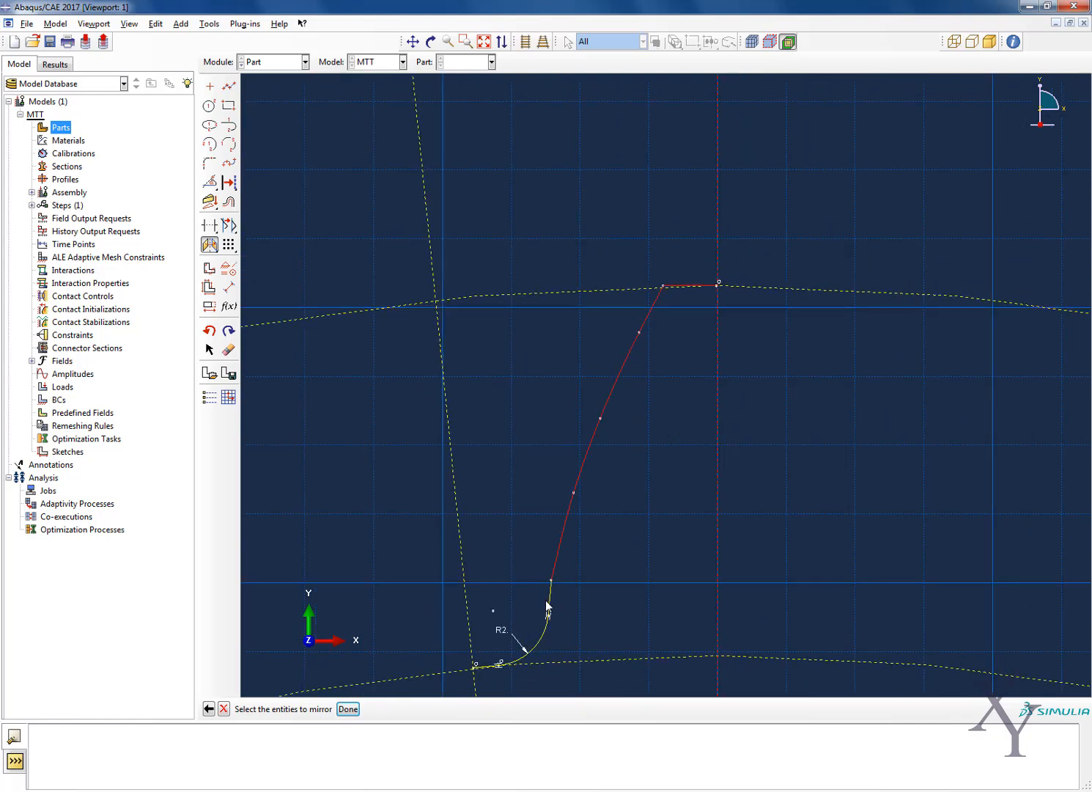
left_click(529, 645)
scroll(486, 651, "up", 4)
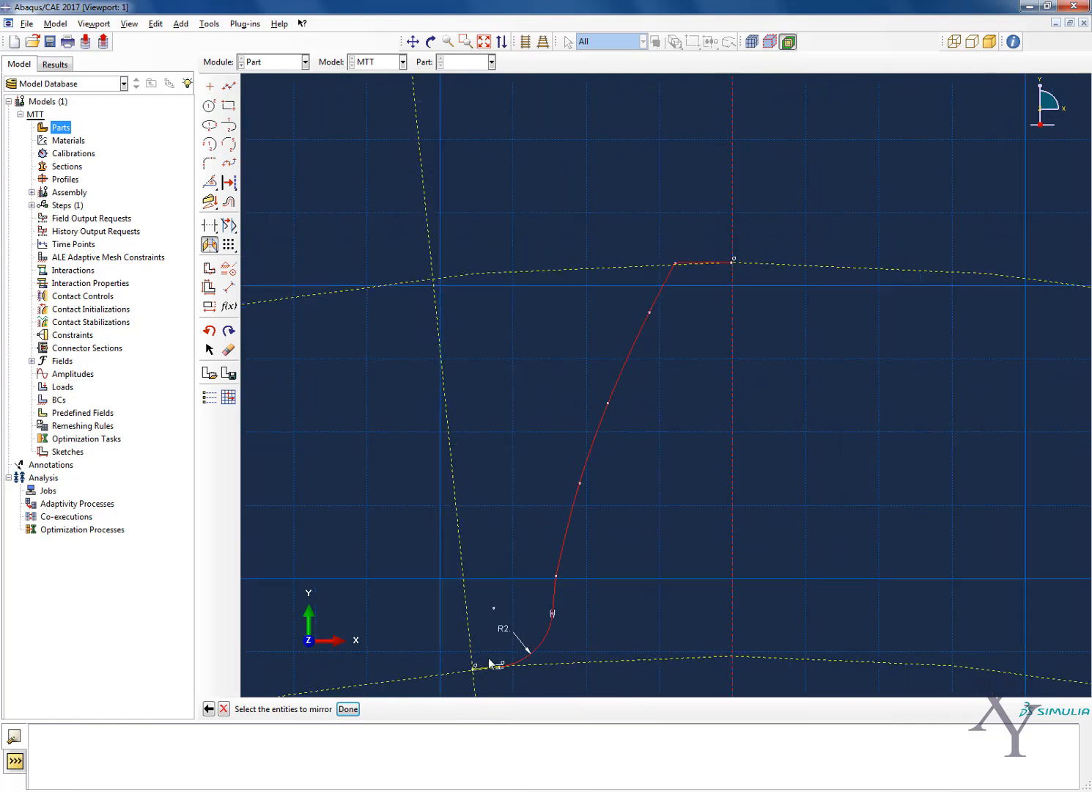
left_click(465, 688)
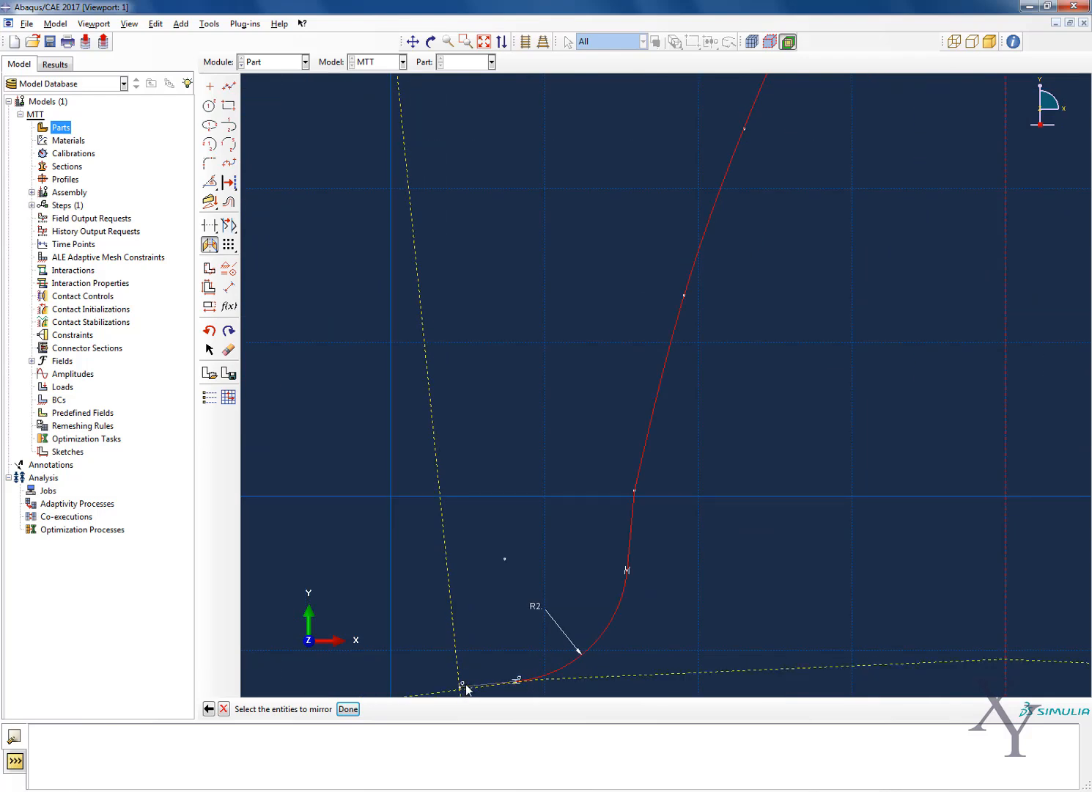
scroll(524, 553, "down", 2)
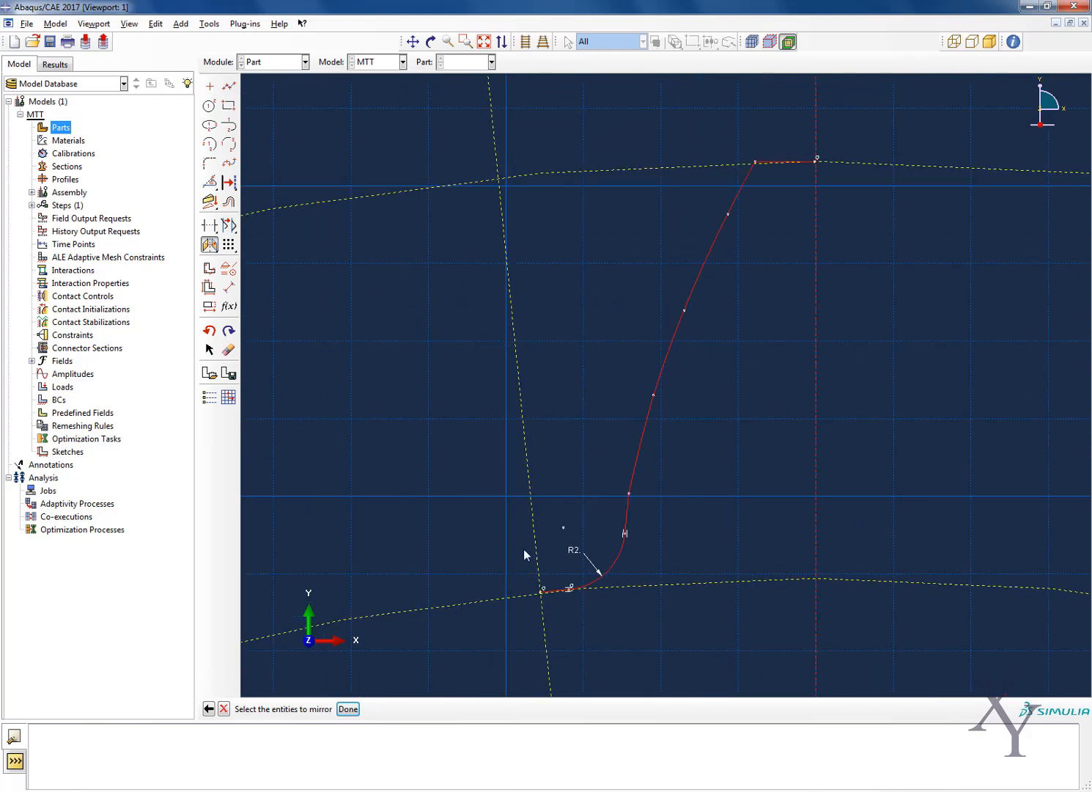
left_click(346, 709)
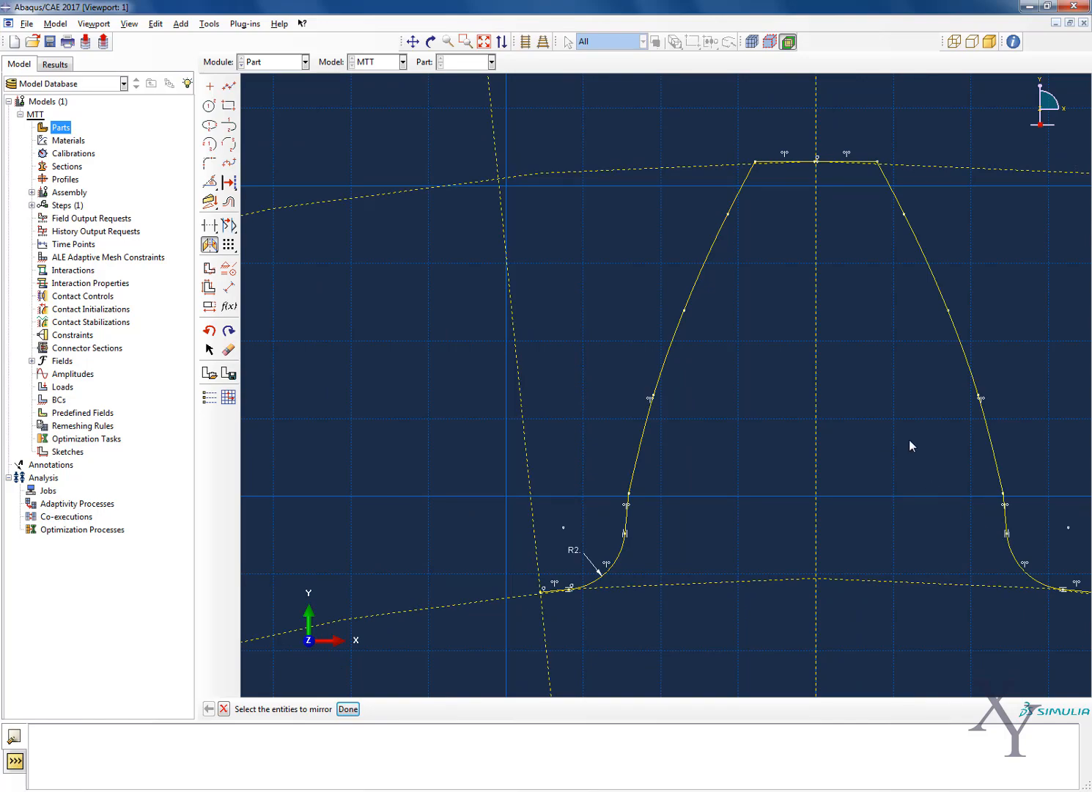
Start a radial pattern with all tip, flank, fillet and root segments of the complete tooth as its entities
scroll(909, 445, "down", 2)
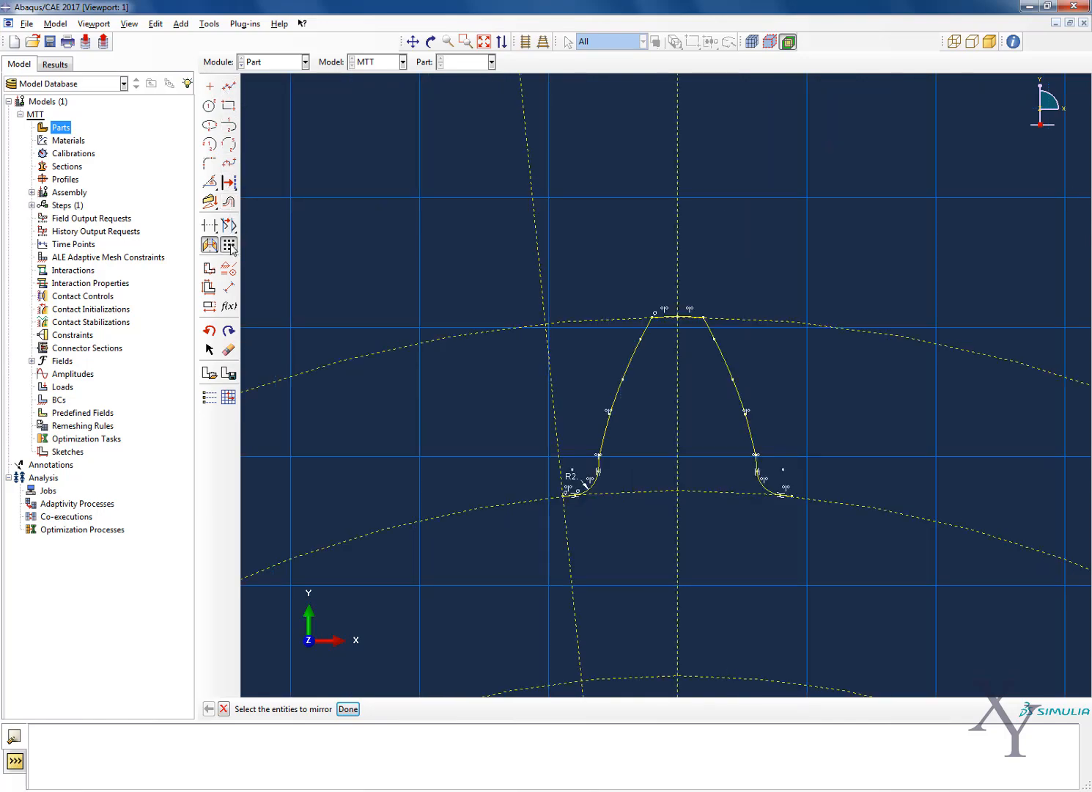
left_click_drag(230, 247, 272, 246)
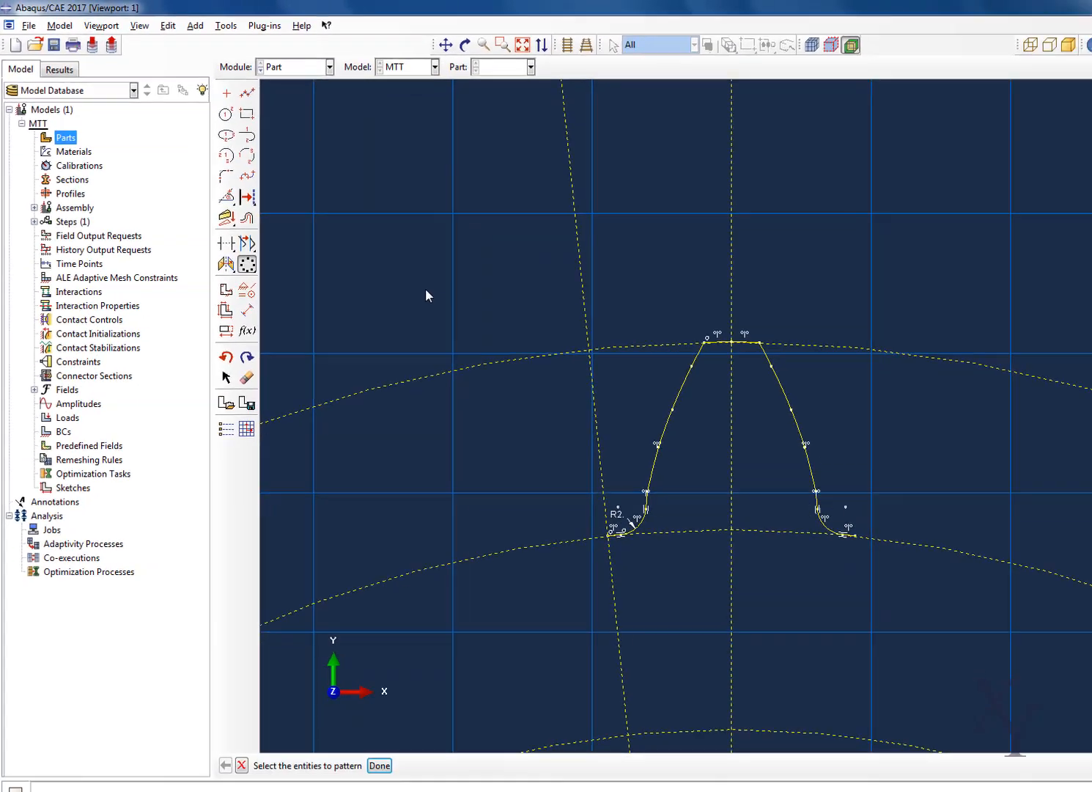
left_click(725, 362)
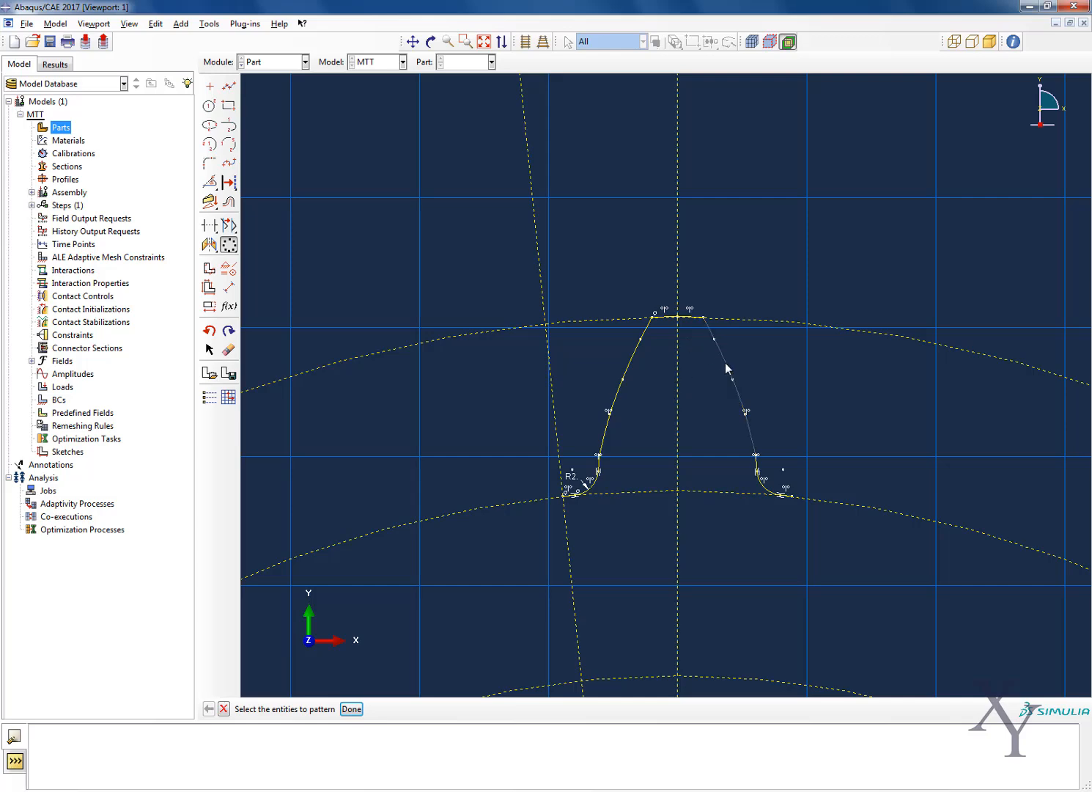
left_click(631, 363, "shift")
scroll(689, 297, "down", 5)
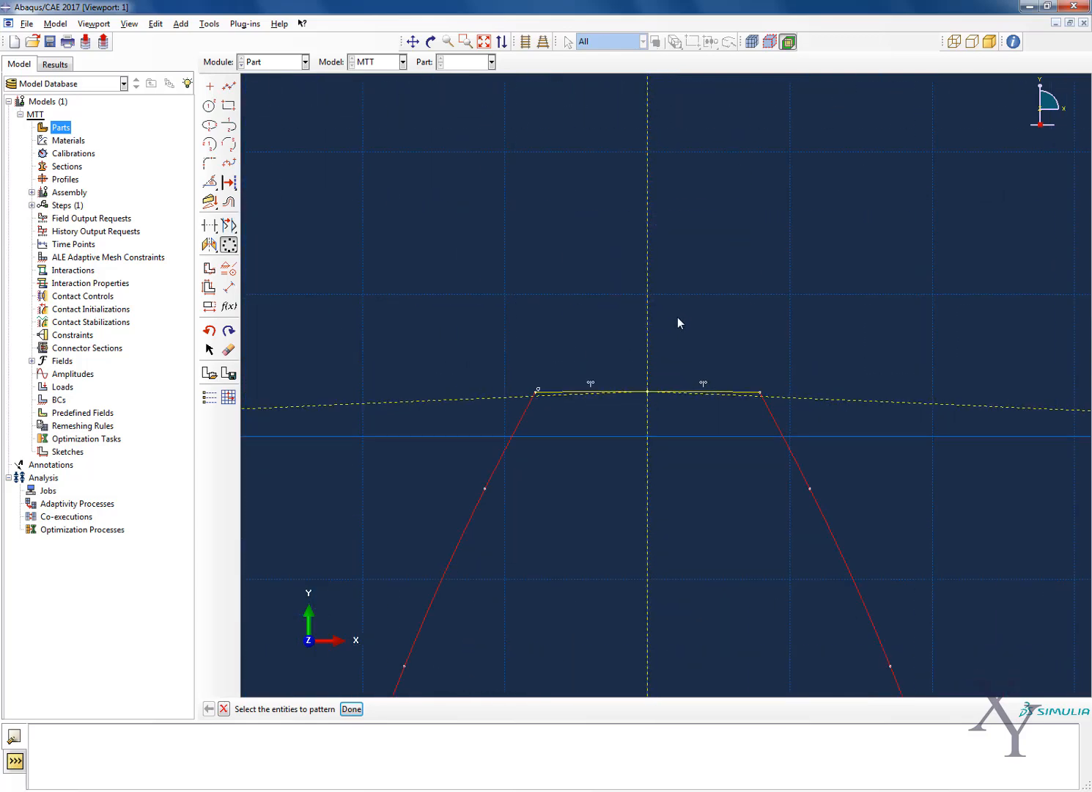
left_click(744, 391, "shift")
left_click(561, 392, "shift")
scroll(682, 366, "up", 5)
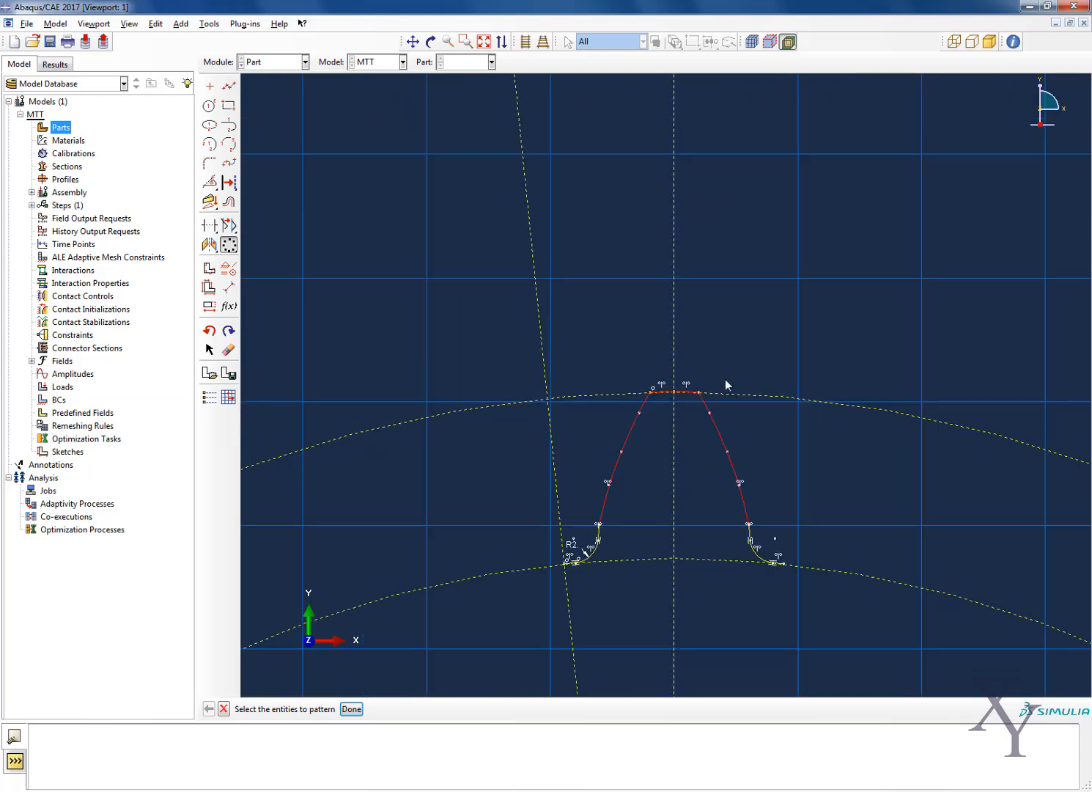
scroll(724, 383, "down", 5)
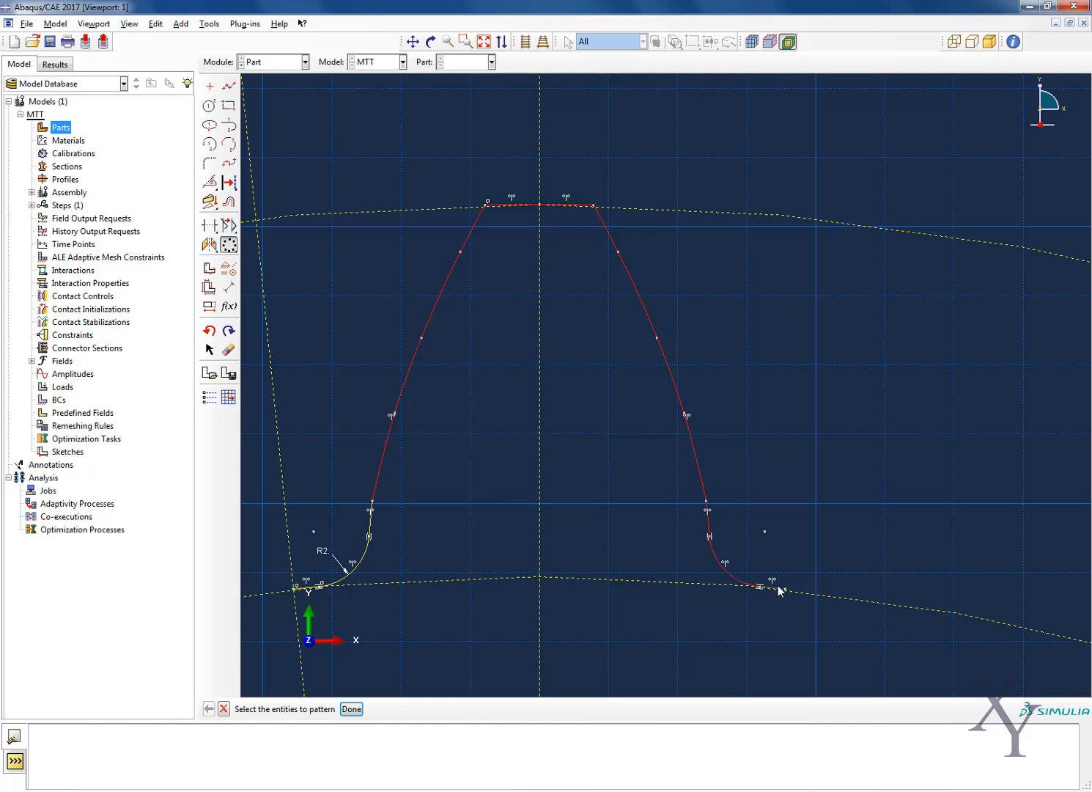
scroll(390, 555, "down", 3)
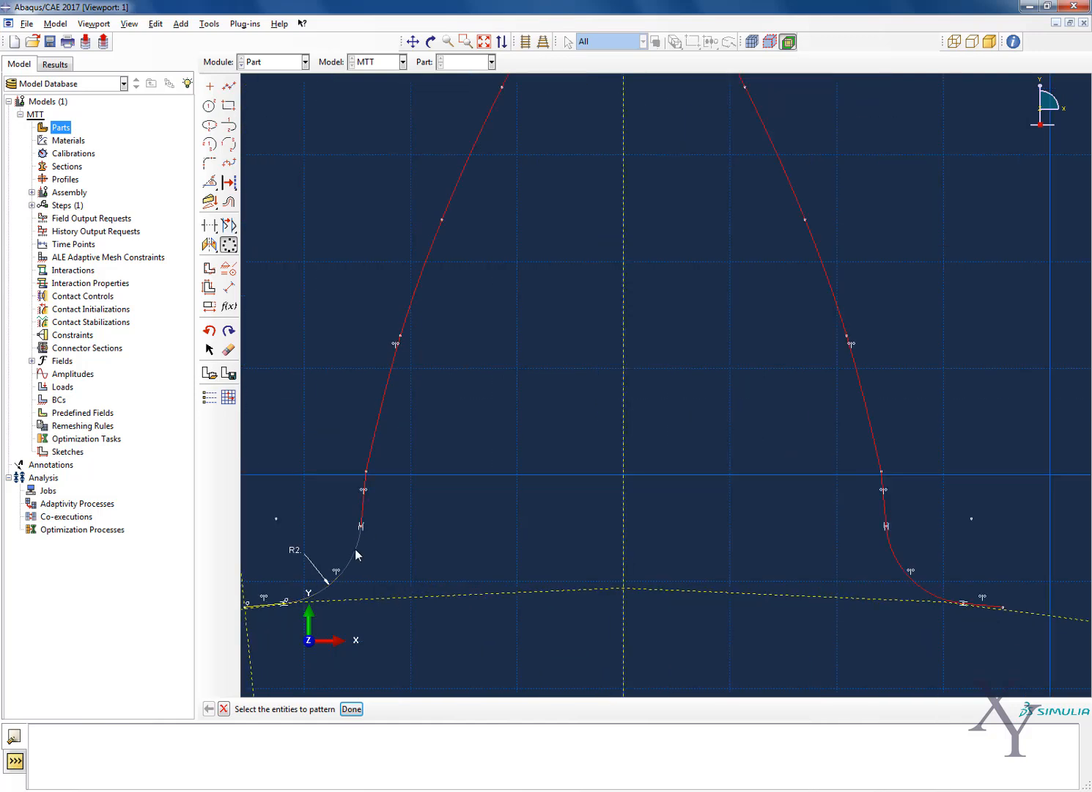
scroll(270, 607, "down", 4)
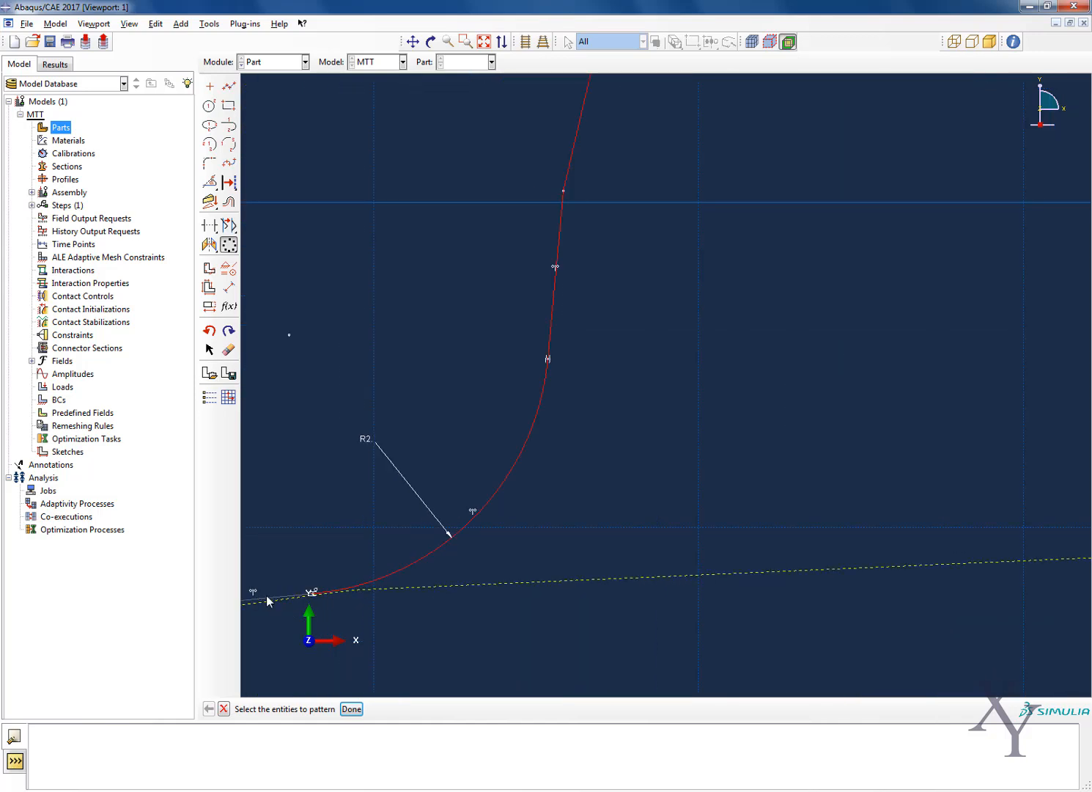
scroll(535, 505, "up", 5)
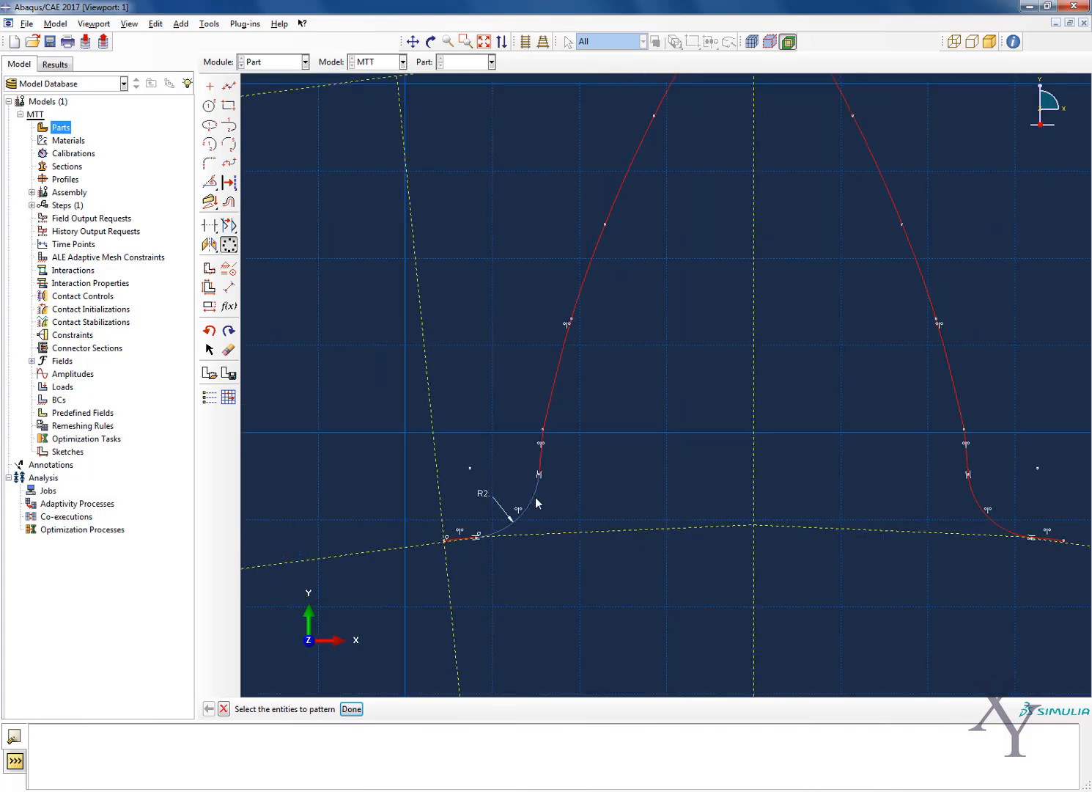
left_click(351, 709)
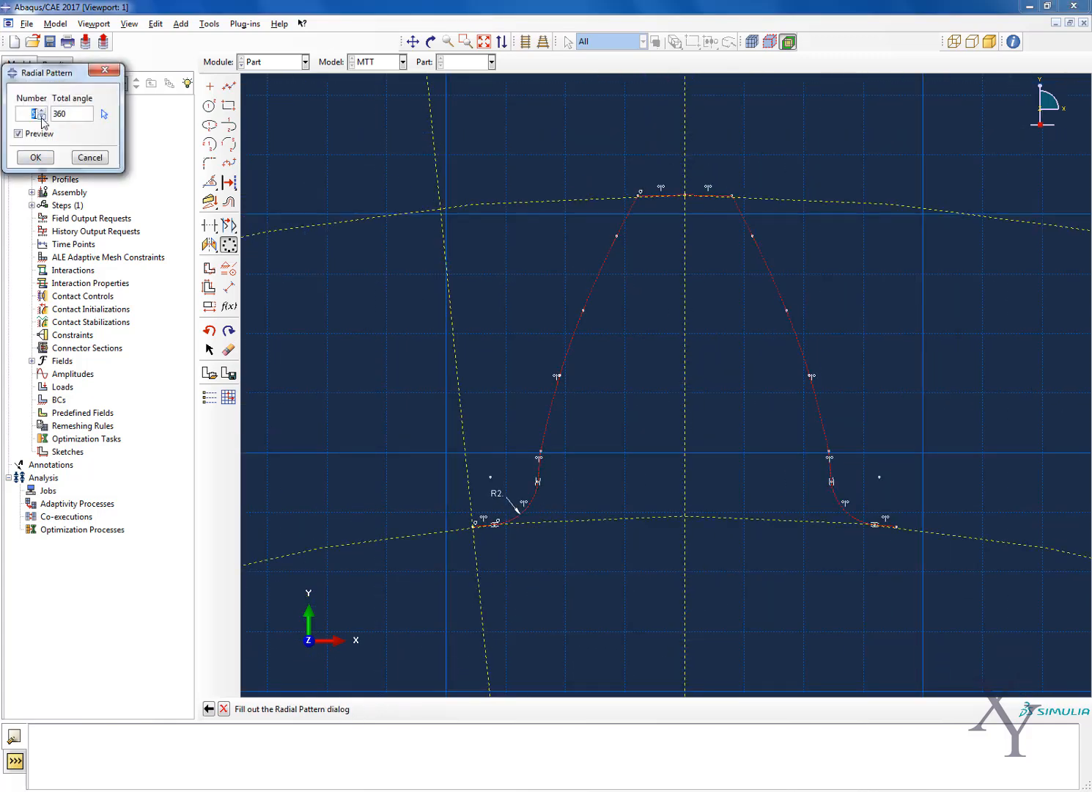
Set the radial pattern to 31 instances and preview the full ring of teeth
type("1")
scroll(562, 359, "up", 5)
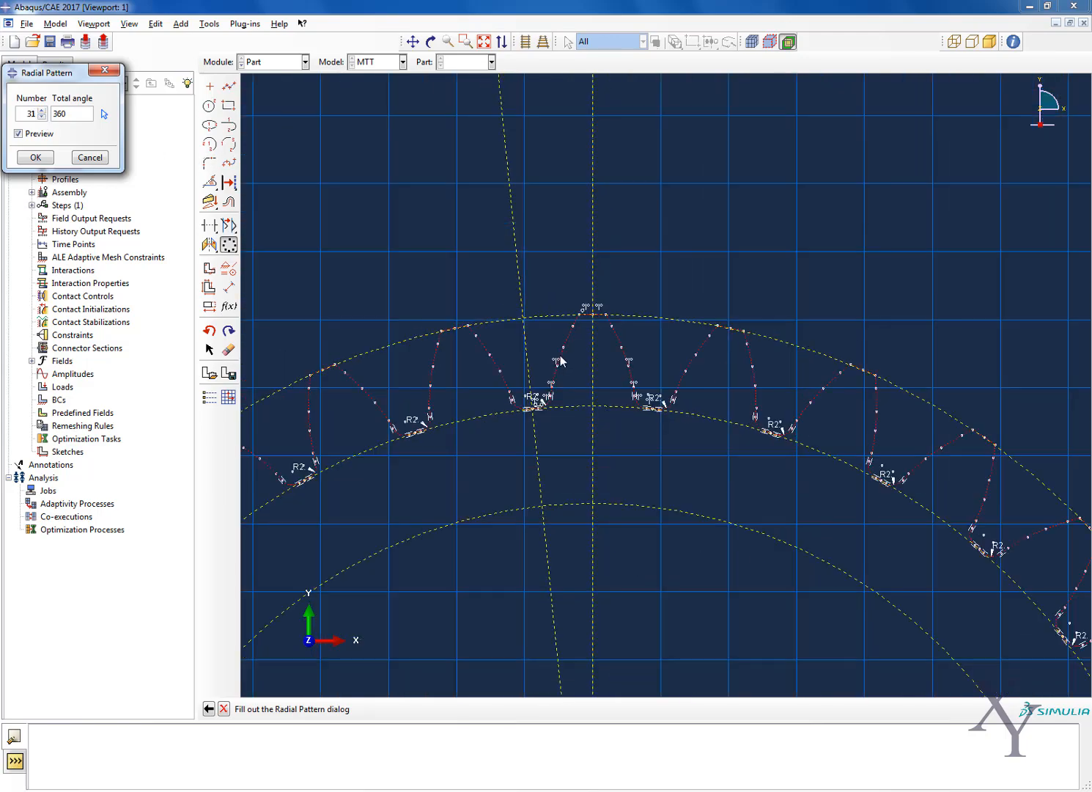
scroll(562, 358, "up", 3)
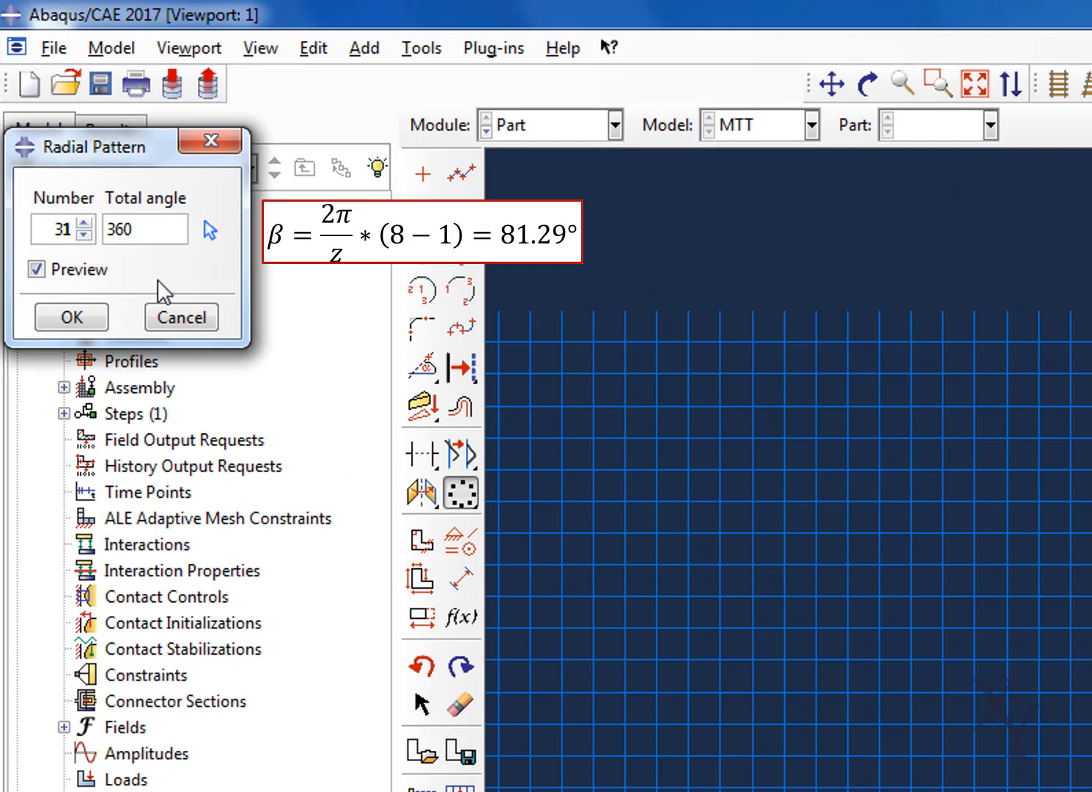
Set the radial pattern to 8 instances over a total angle of -81.29 degrees
double_click(71, 232)
type("8")
left_click_drag(156, 233, 20, 235)
type("-81.29")
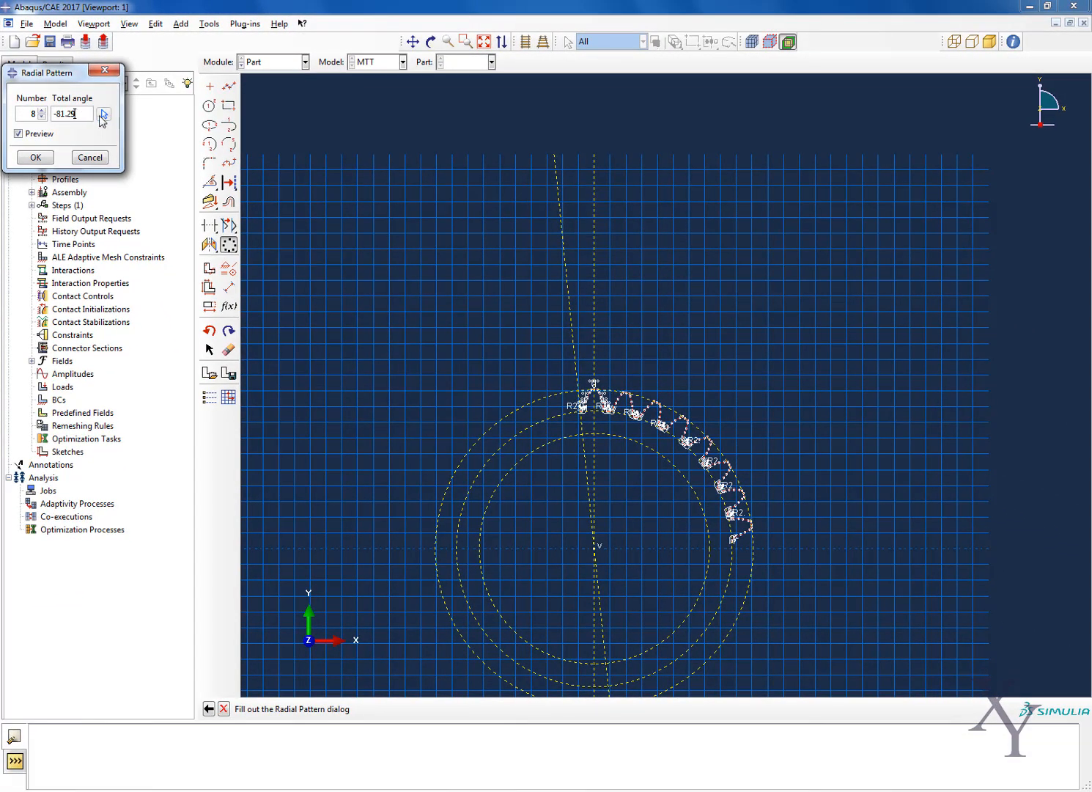
Place the radial pattern's center at 0,0 and create the patterned teeth
key("Return")
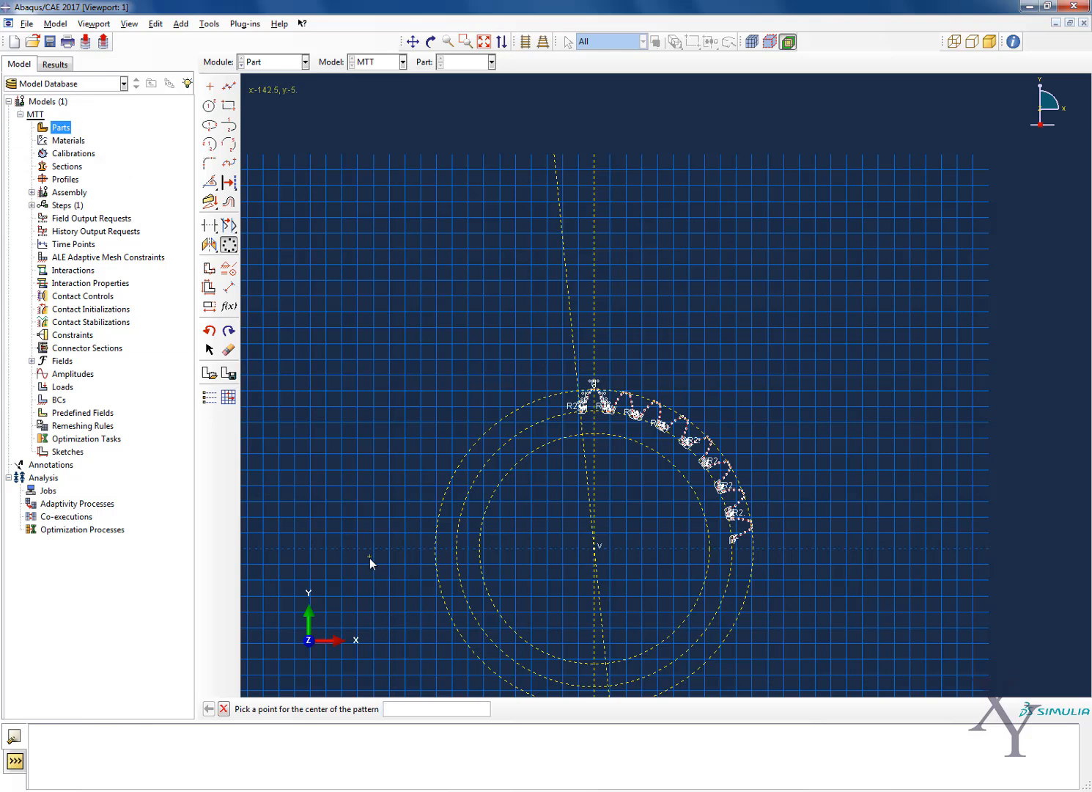
type("0,0")
key("Return")
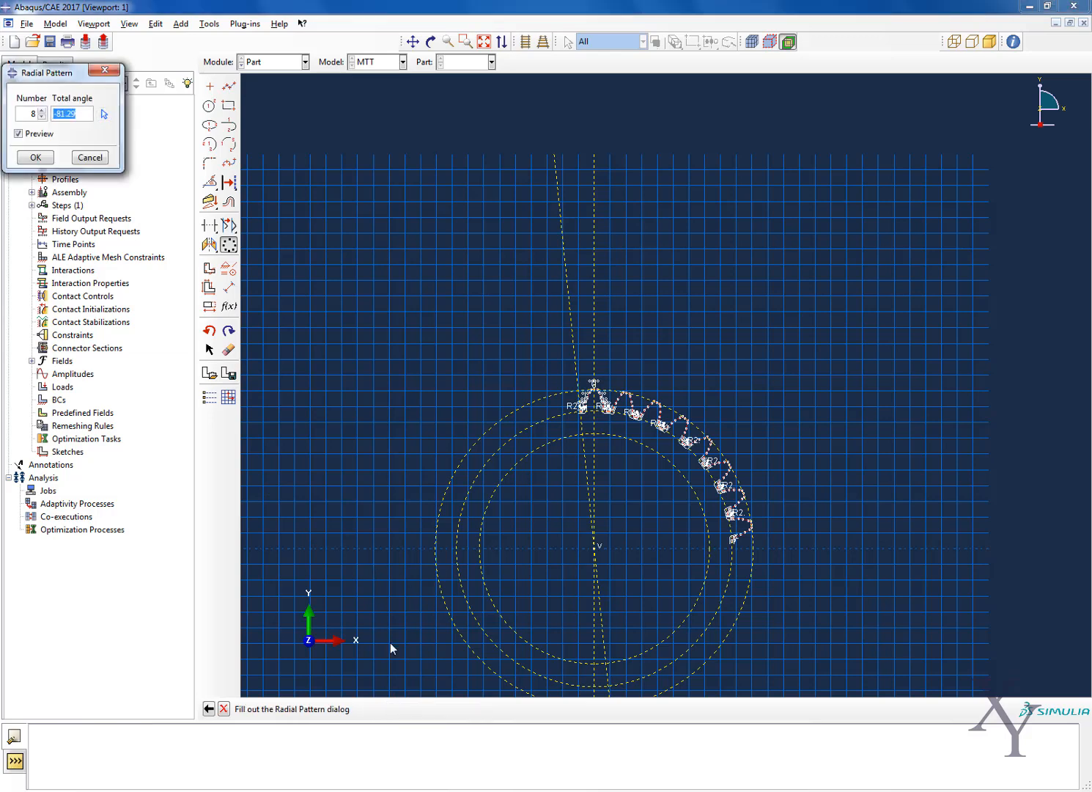
scroll(759, 529, "up", 5)
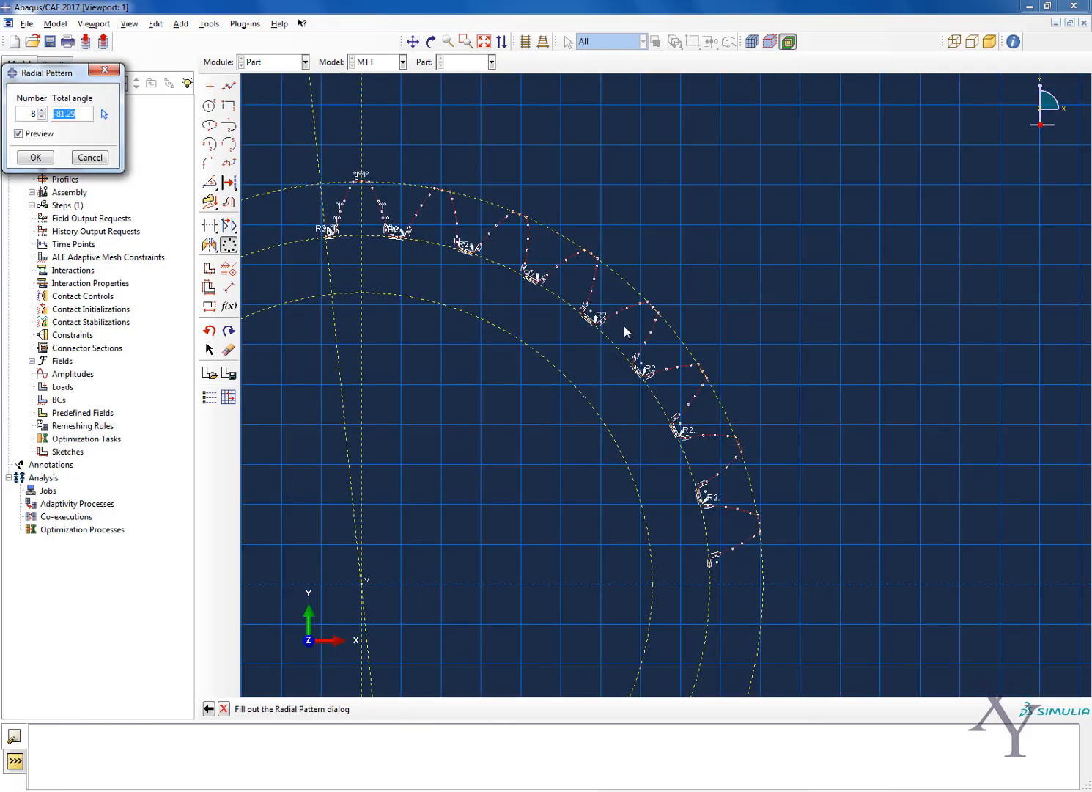
left_click(47, 160)
Draw a straight line along the slanted construction line from the first tooth's free root end to the innermost construction circle
scroll(429, 255, "up", 8)
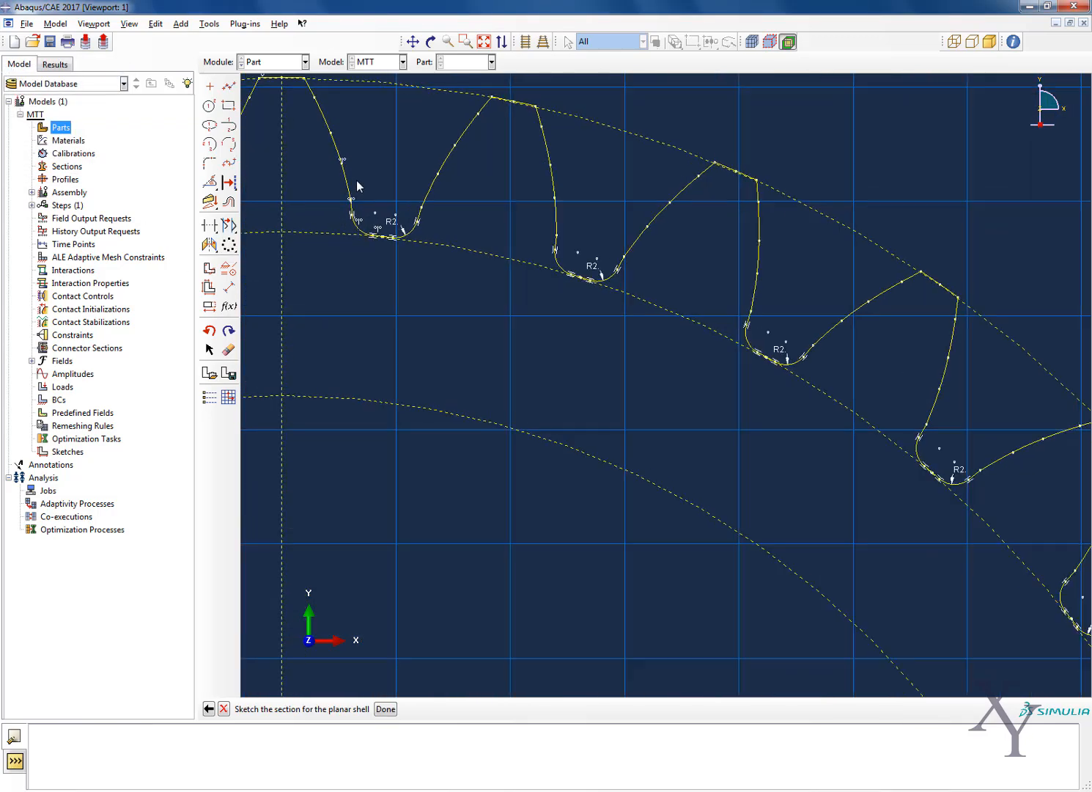
scroll(394, 249, "up", 8)
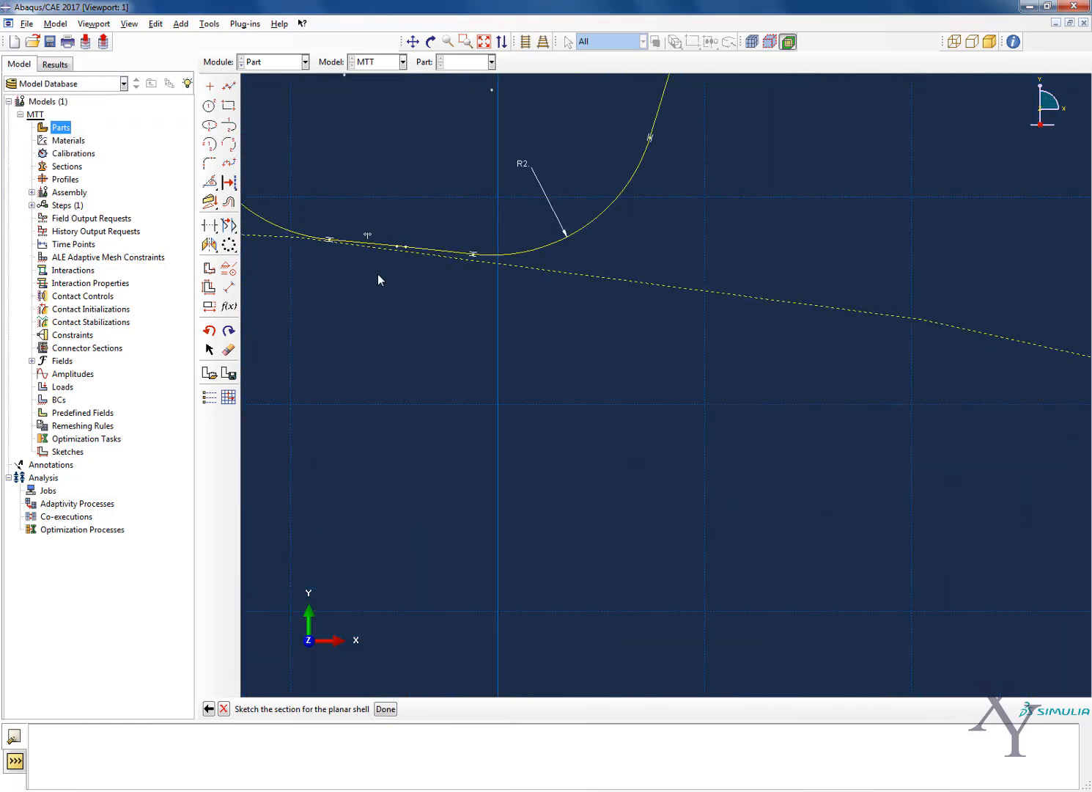
scroll(442, 244, "down", 8)
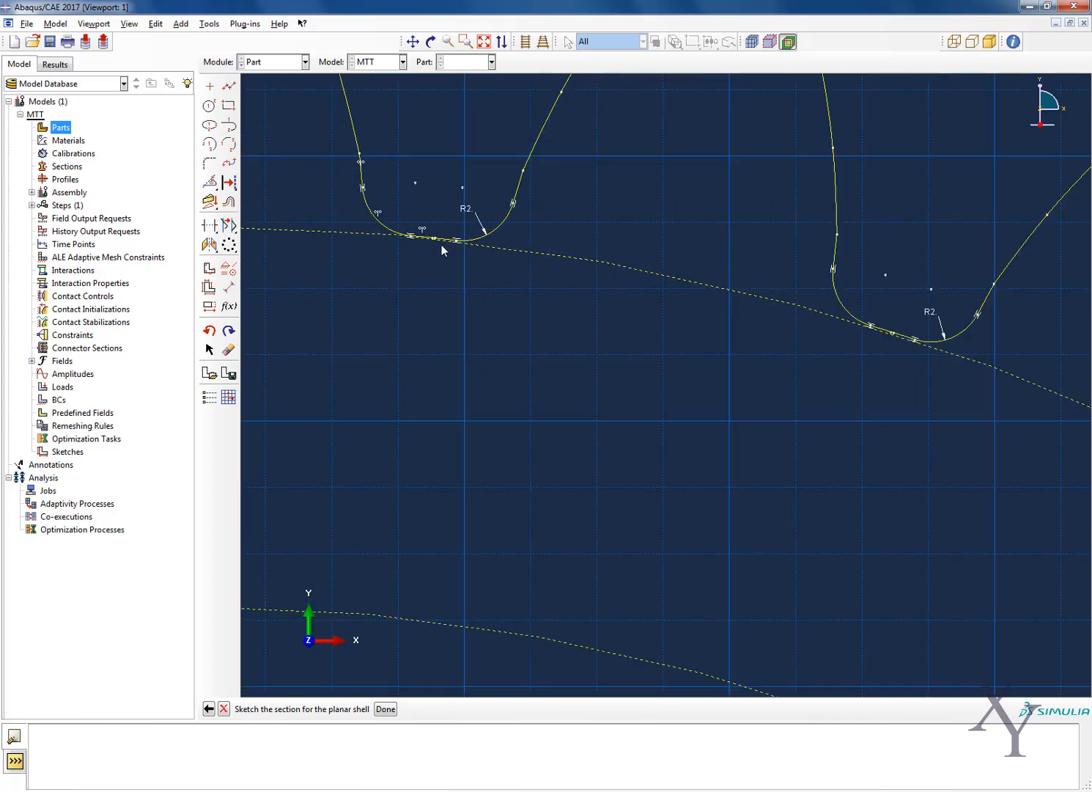
scroll(441, 241, "down", 4)
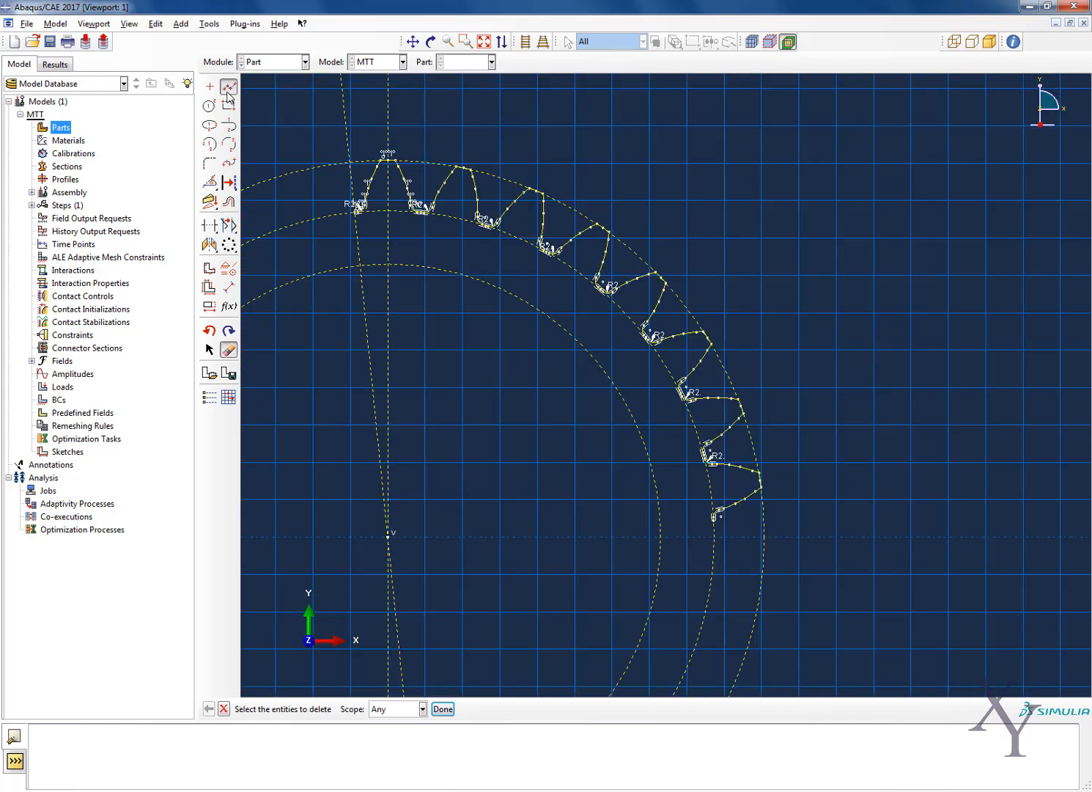
left_click(229, 86)
left_click(353, 213)
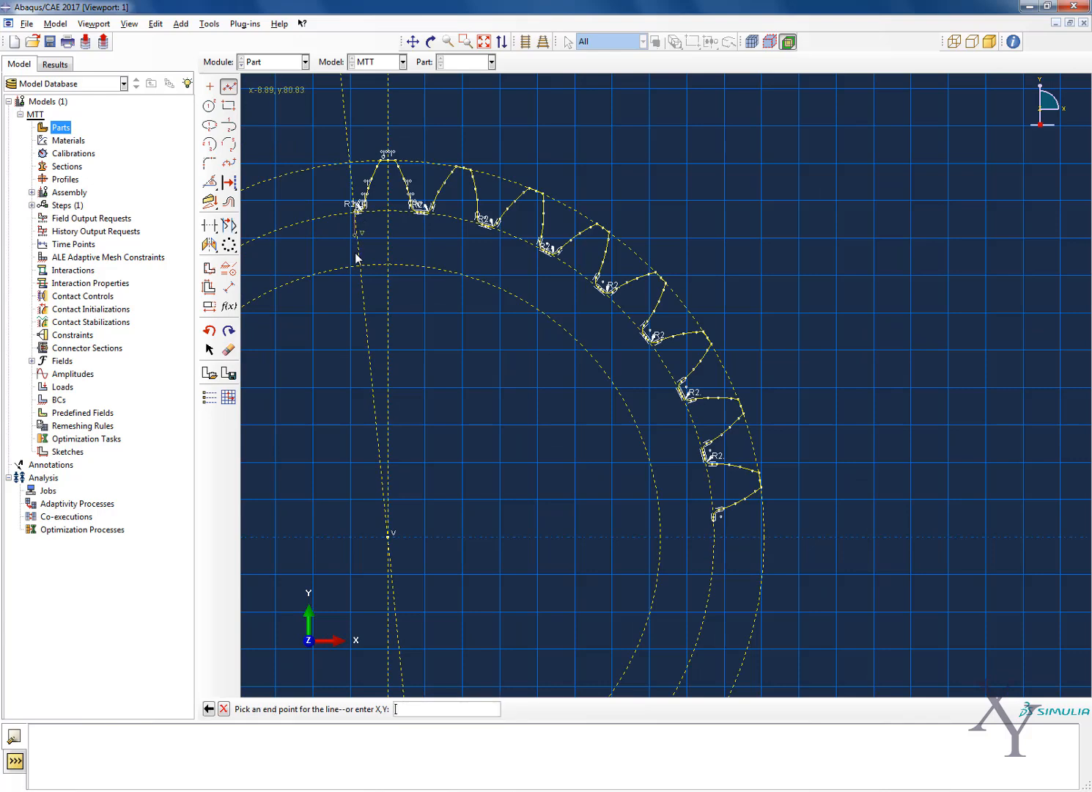
left_click(362, 267)
key("Escape")
Draw a straight line from 0,0 to the free root end of the last patterned tooth
scroll(483, 377, "down", 3)
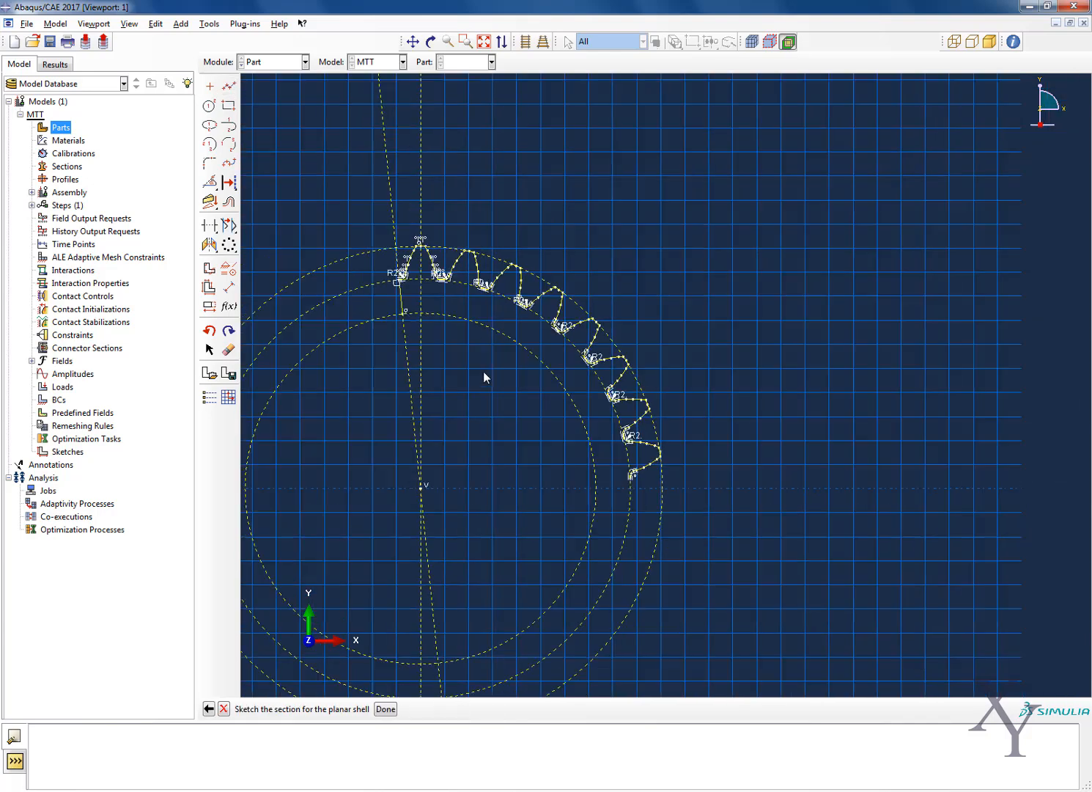
left_click(229, 87)
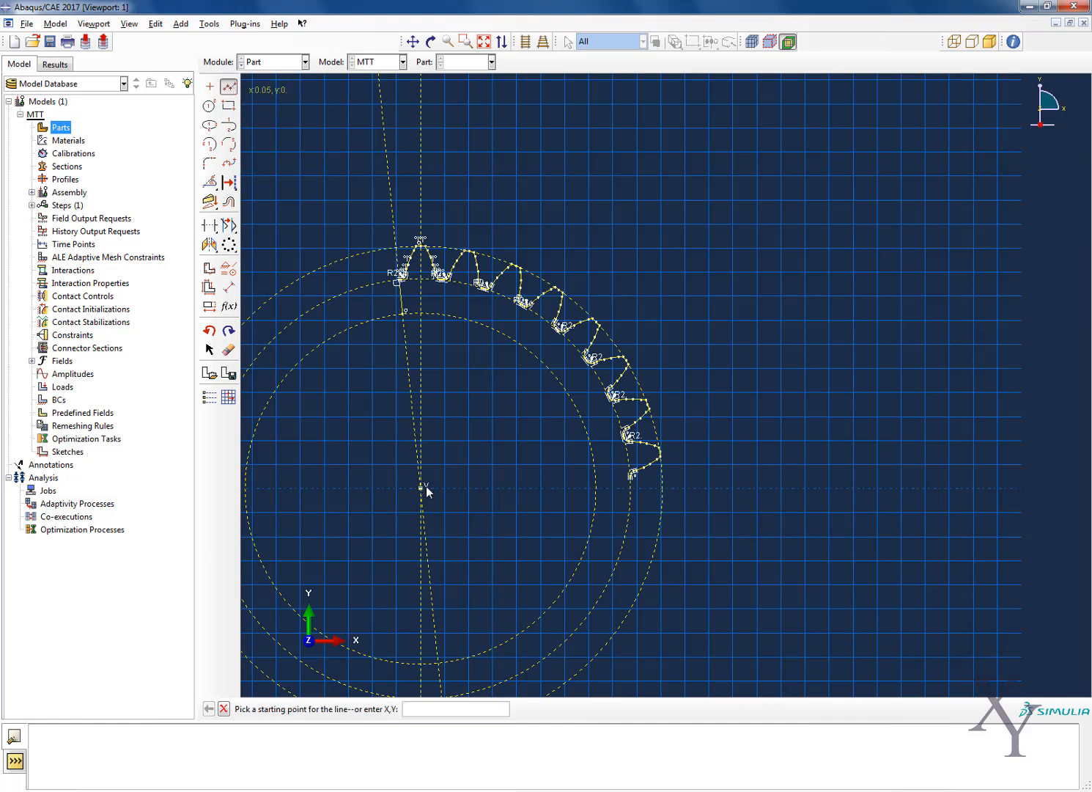
type("0,0")
key("Return")
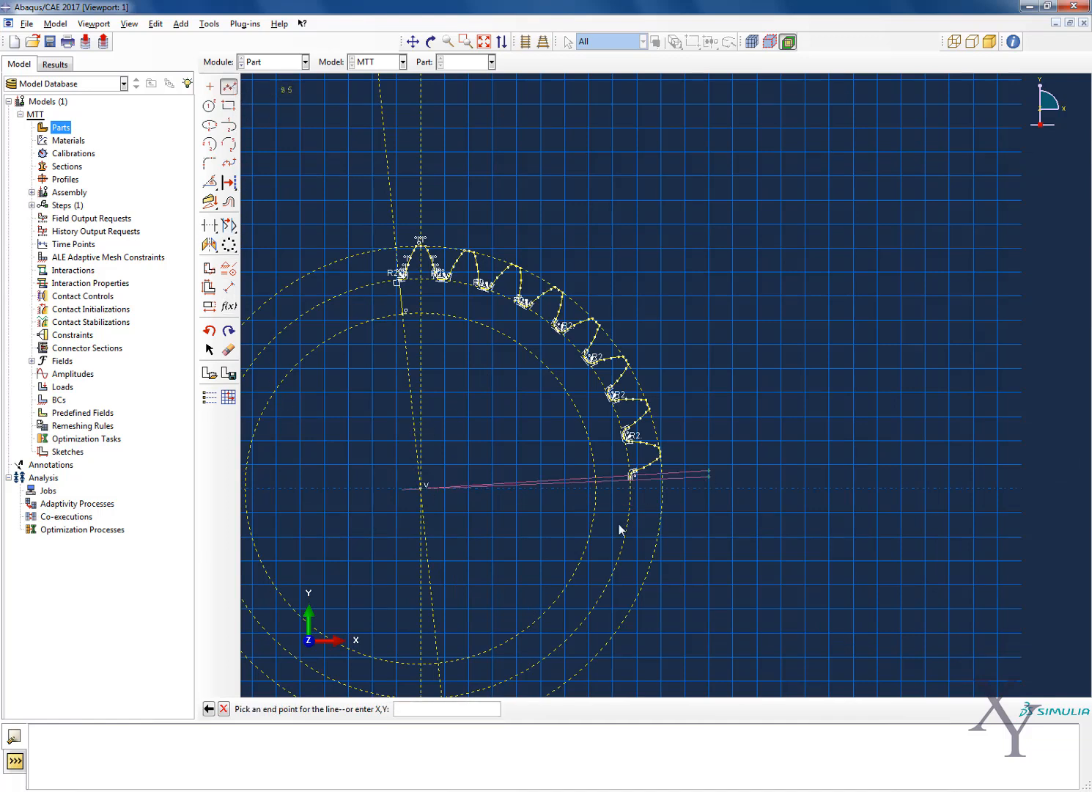
scroll(643, 487, "up", 4)
scroll(567, 460, "up", 5)
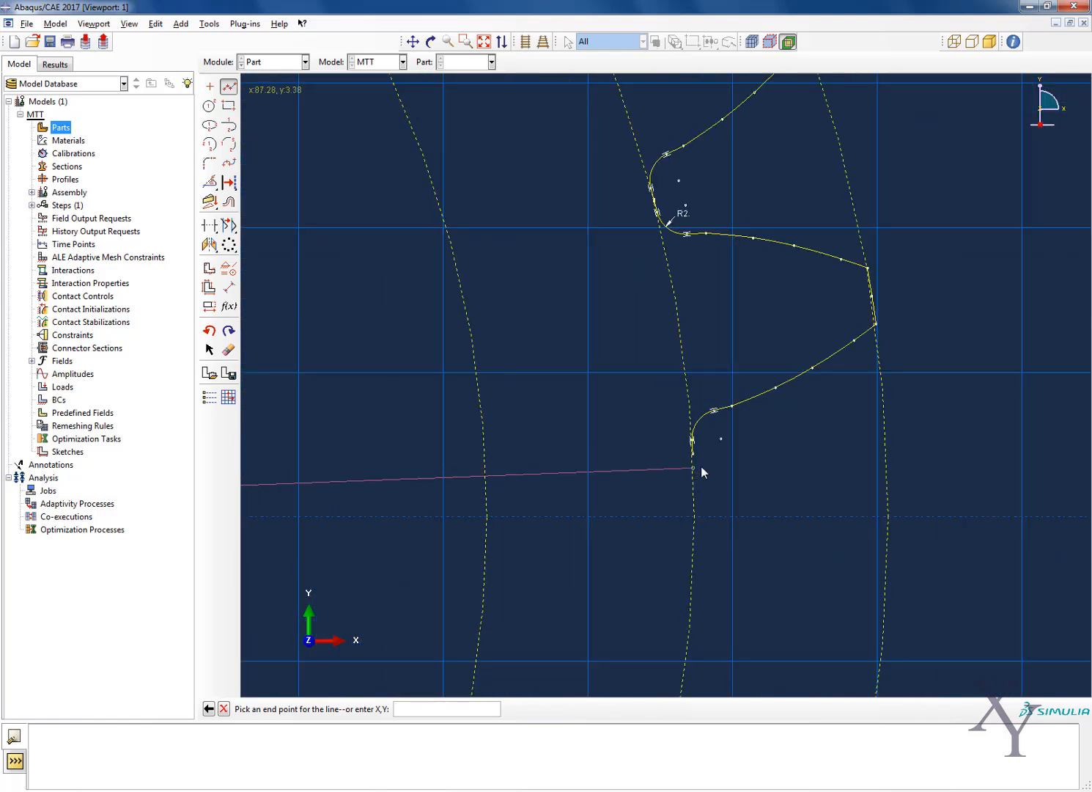
left_click(693, 458)
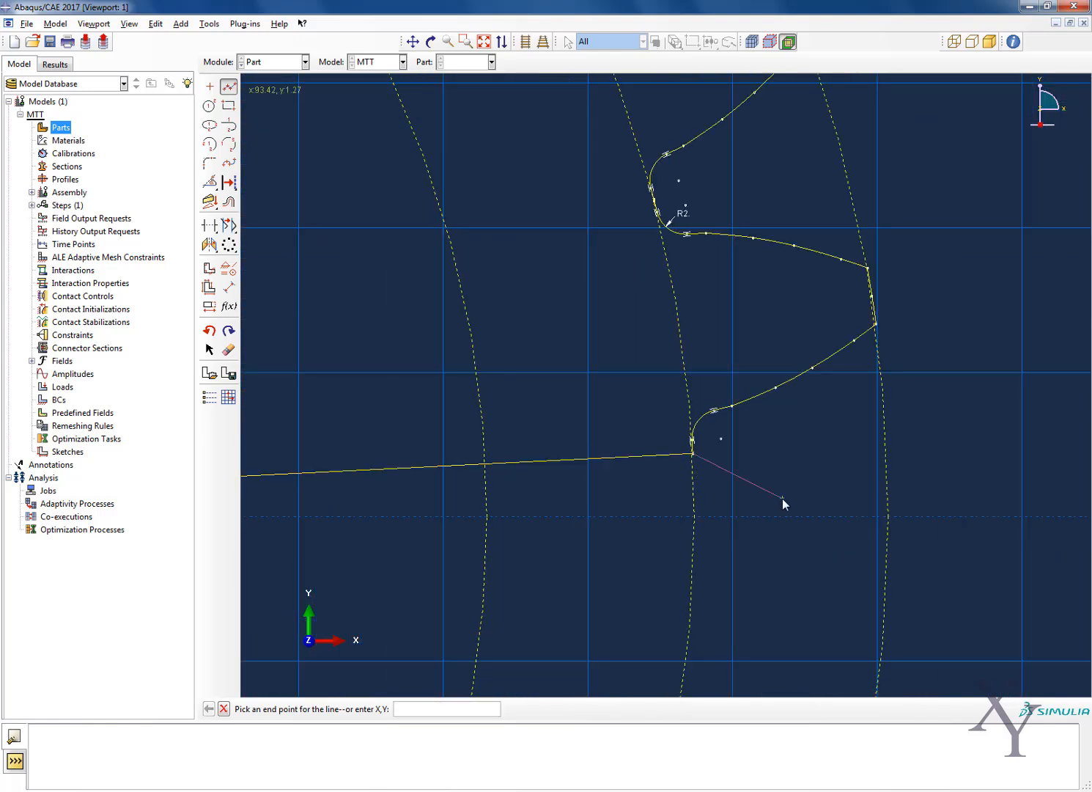
scroll(782, 499, "down", 3)
scroll(782, 498, "down", 2)
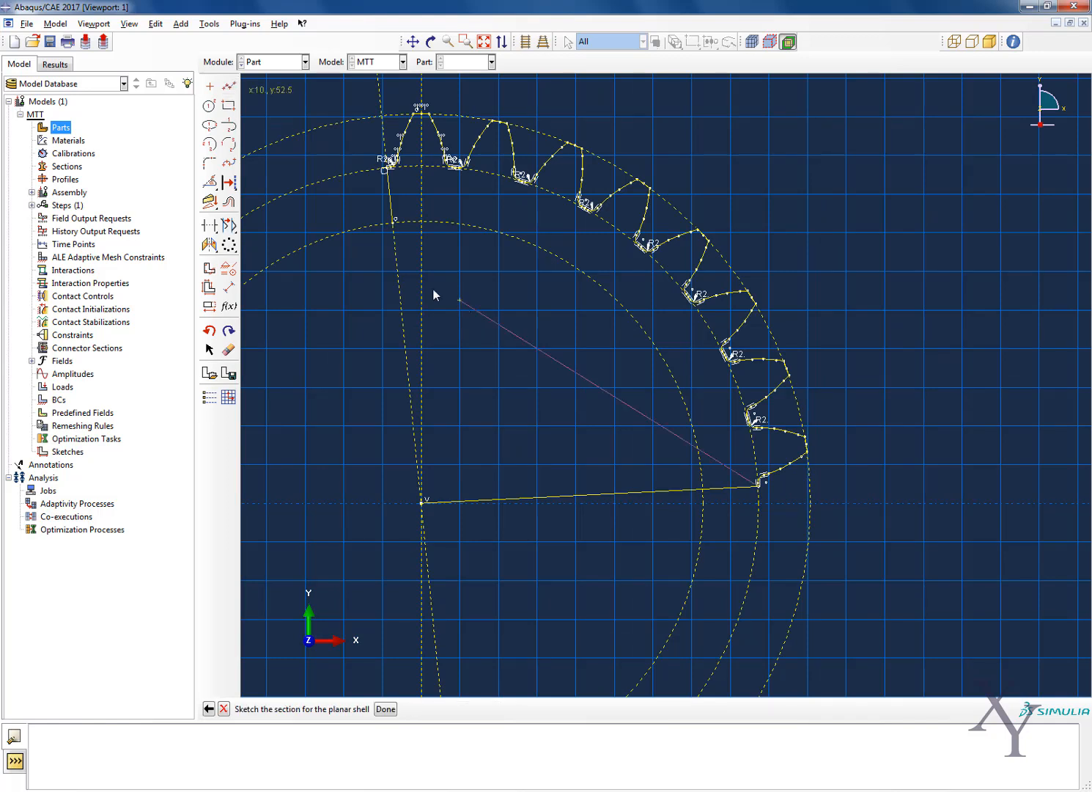
key("Escape")
Draw an arc centered at 0,0 along the innermost construction circle, from the slanted edge's inner end to just past the new radial line
left_click(211, 143)
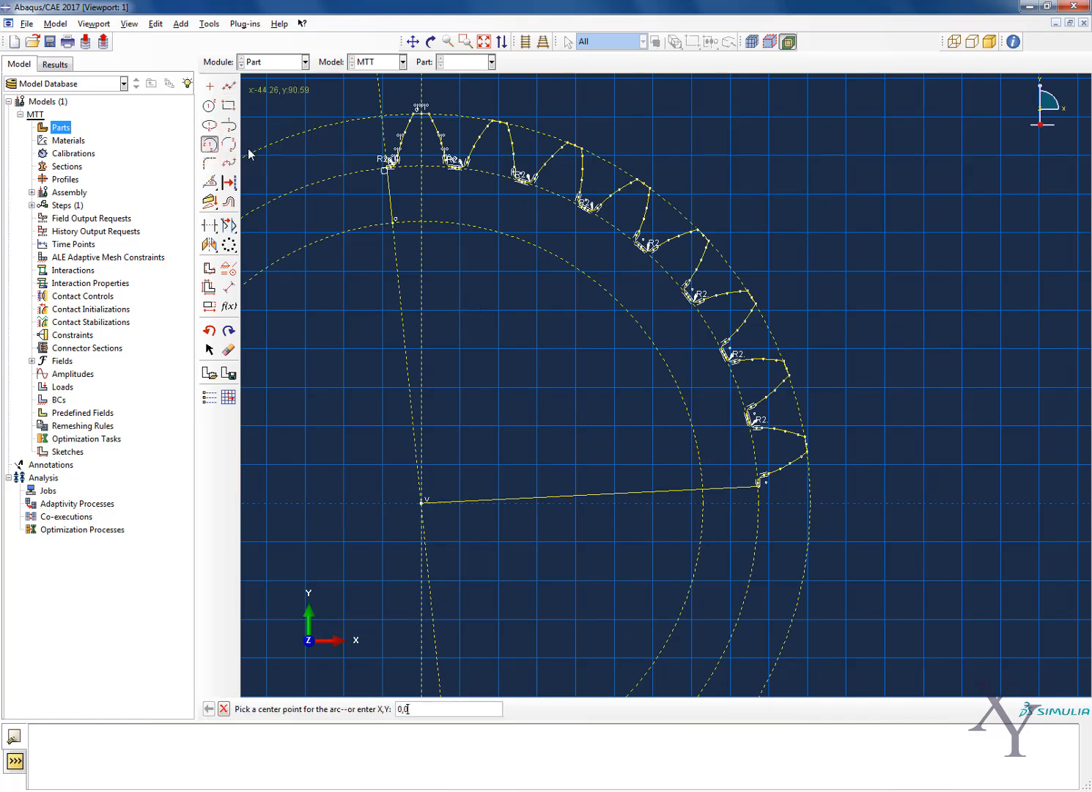
key("Return")
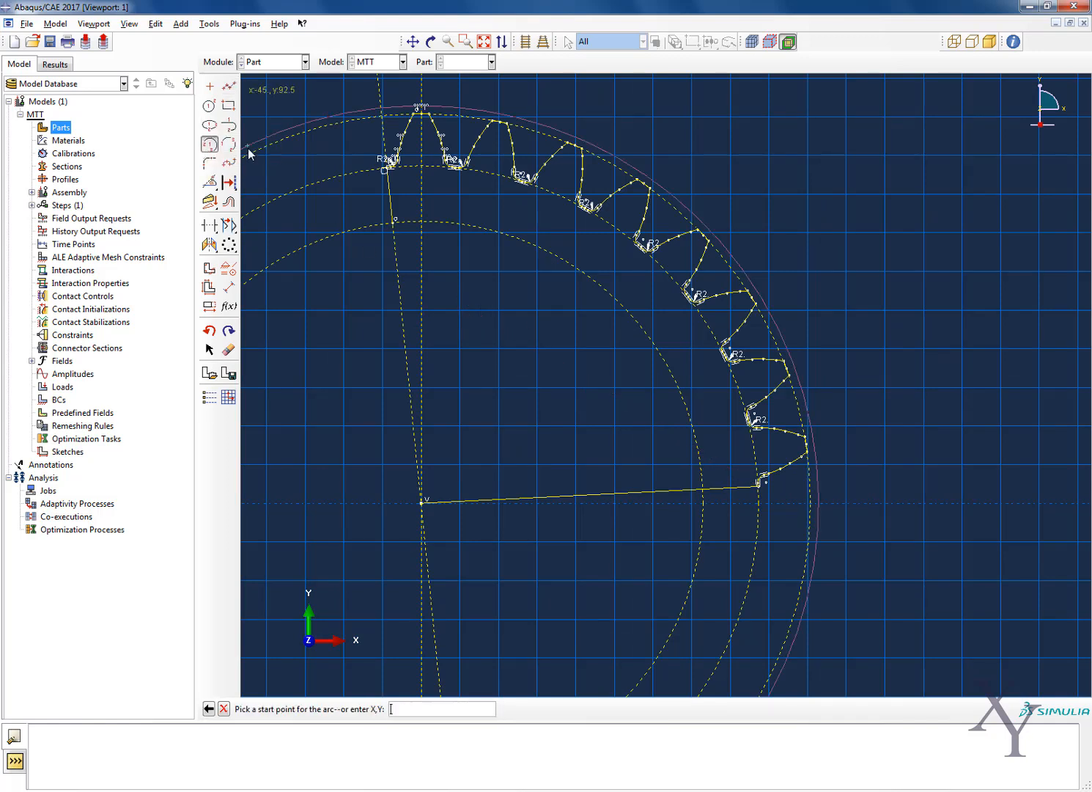
left_click(394, 222)
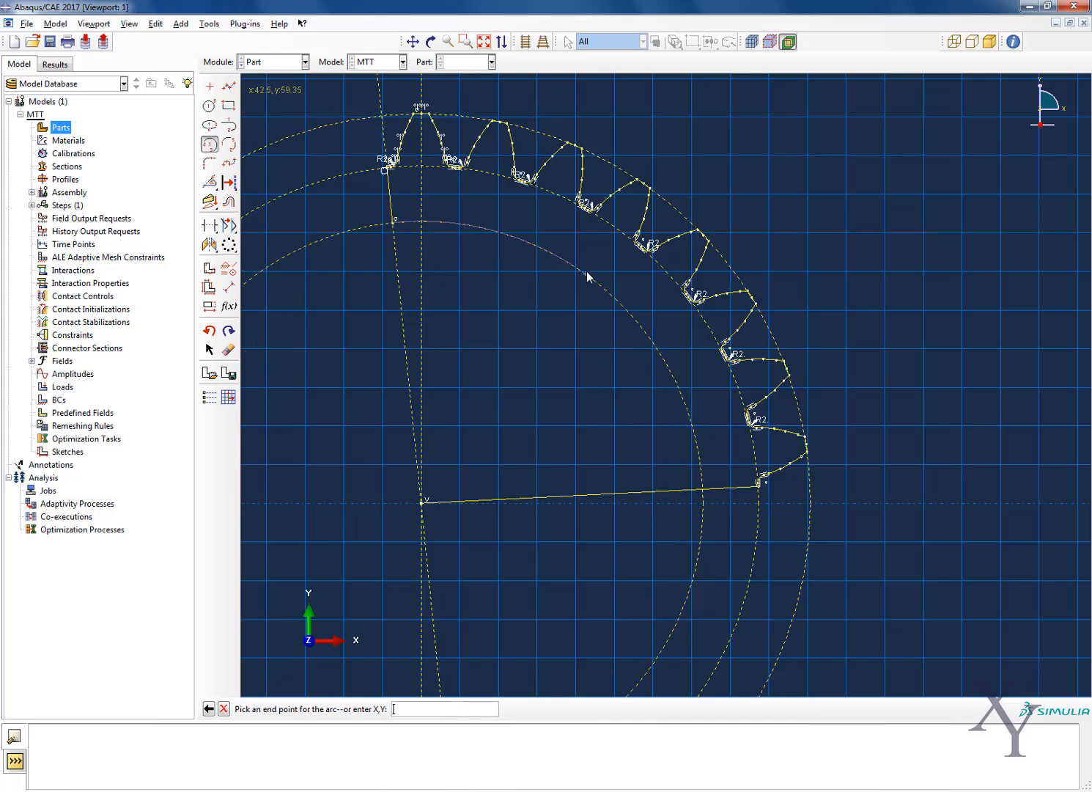
left_click(704, 510)
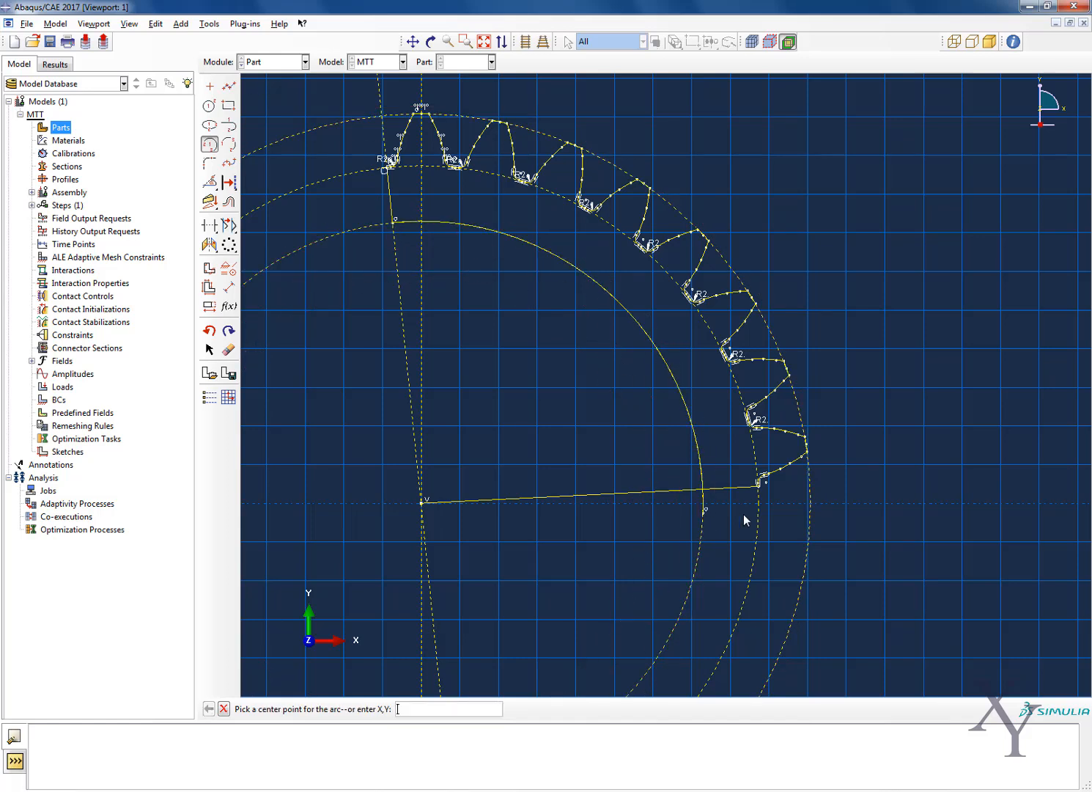
key("Escape")
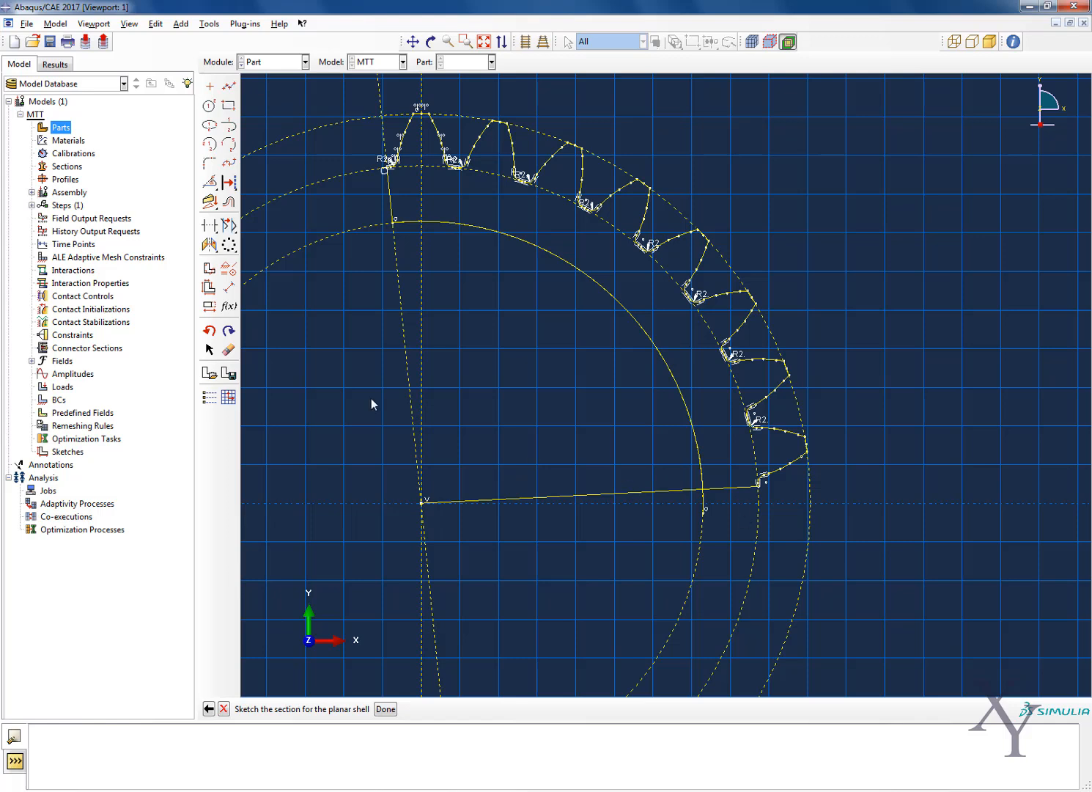
Trim the radial line's portion inside the rim arc and the arc's overhang beyond that line
left_click(210, 227)
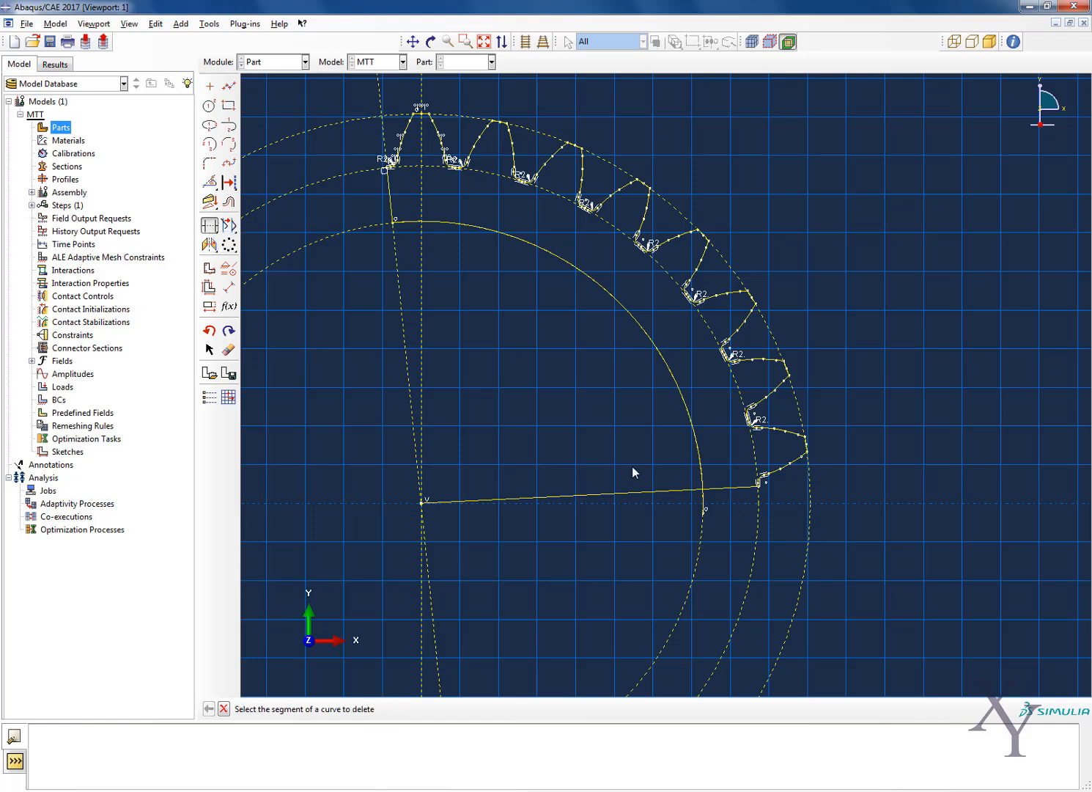
left_click(662, 490)
scroll(707, 505, "up", 3)
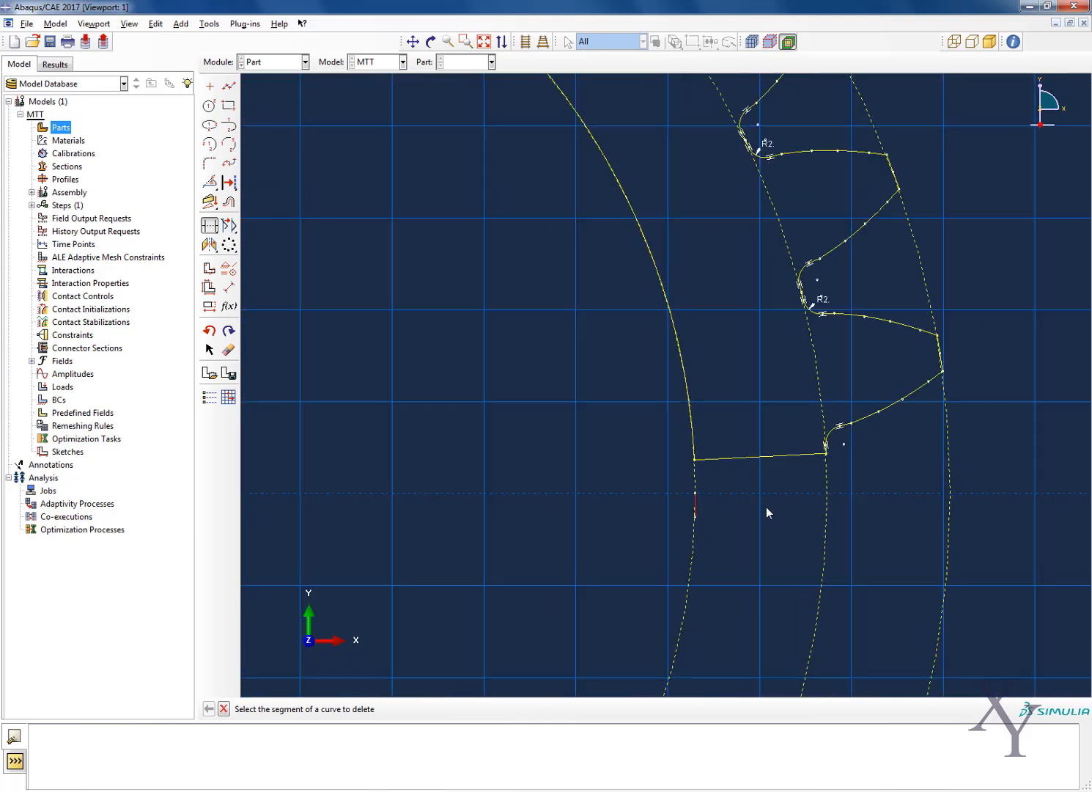
scroll(545, 491, "down", 3)
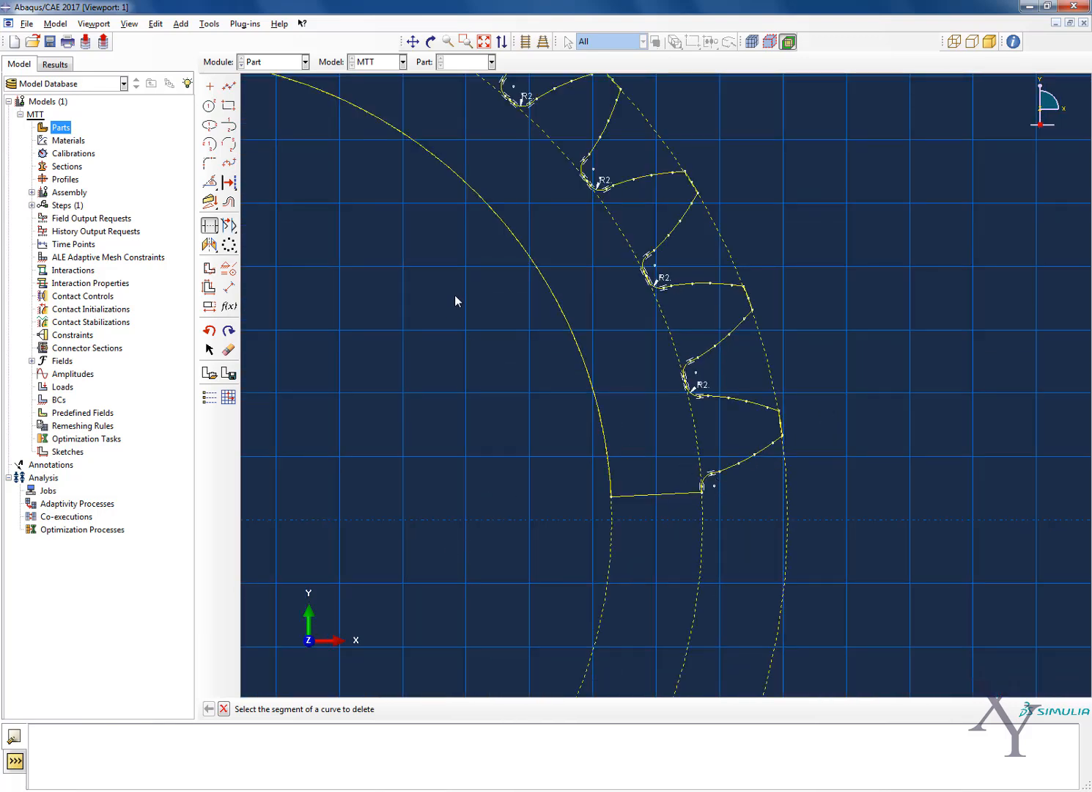
scroll(469, 299, "up", 5)
scroll(509, 334, "down", 5)
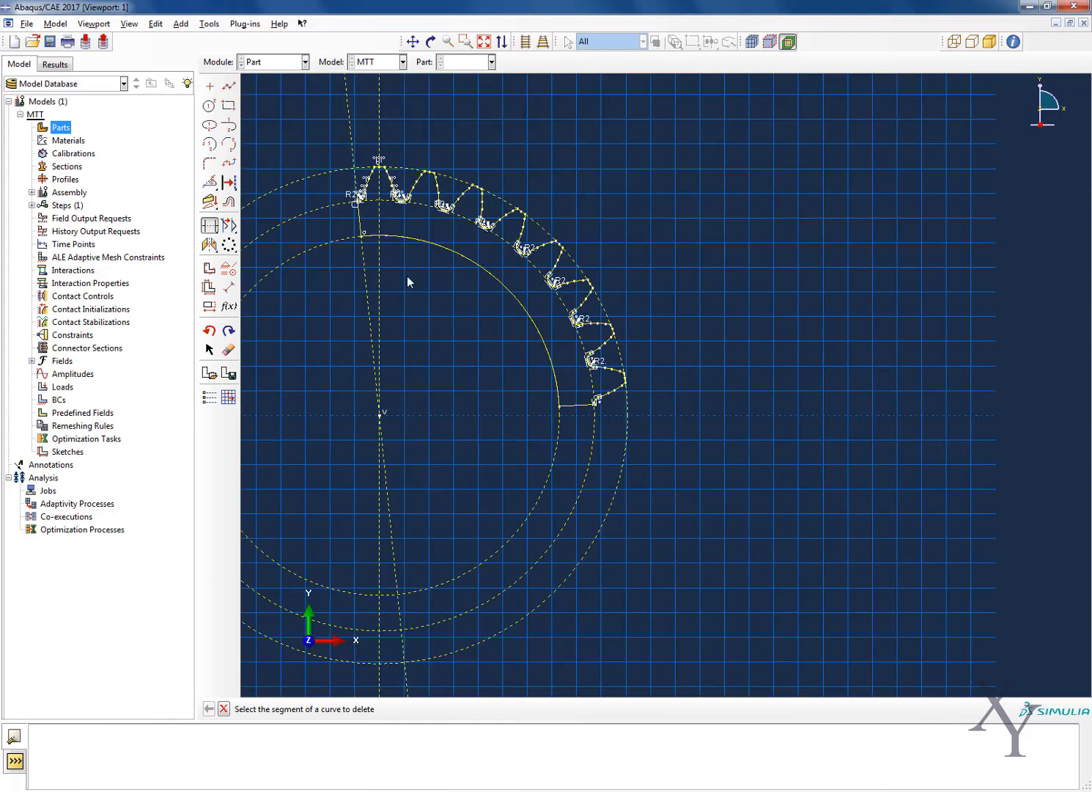
scroll(362, 188, "up", 2)
scroll(362, 187, "down", 2)
scroll(355, 265, "up", 3)
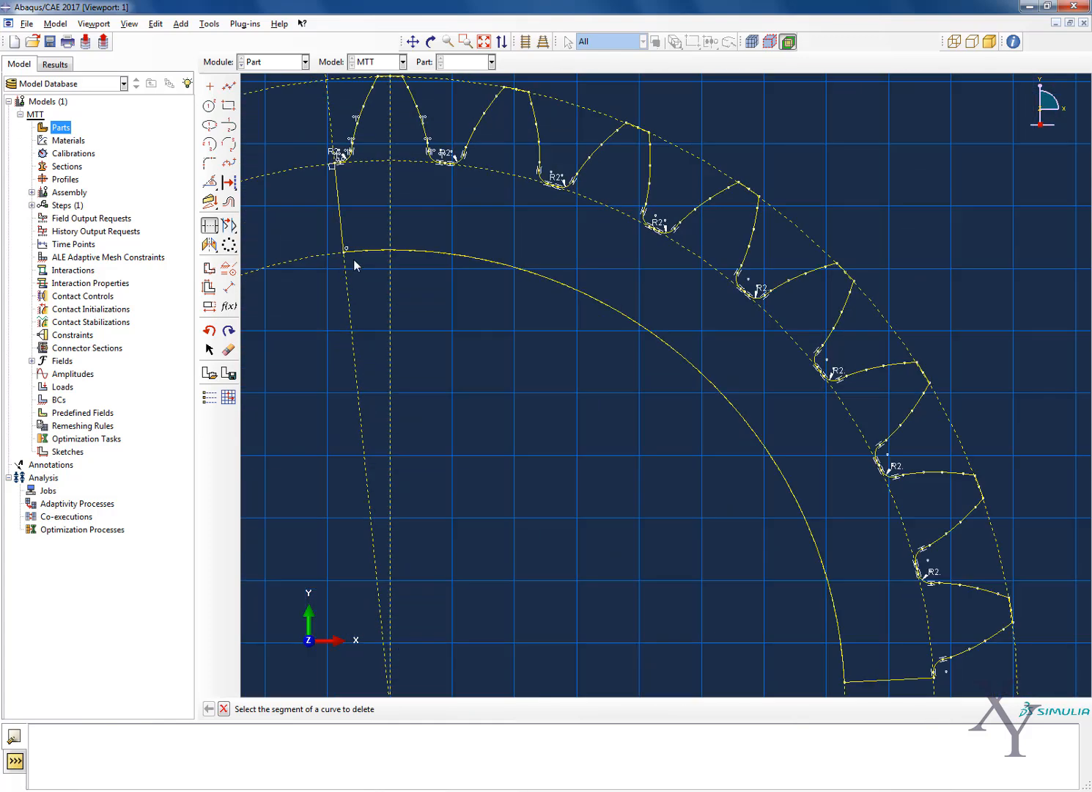
scroll(339, 263, "down", 3)
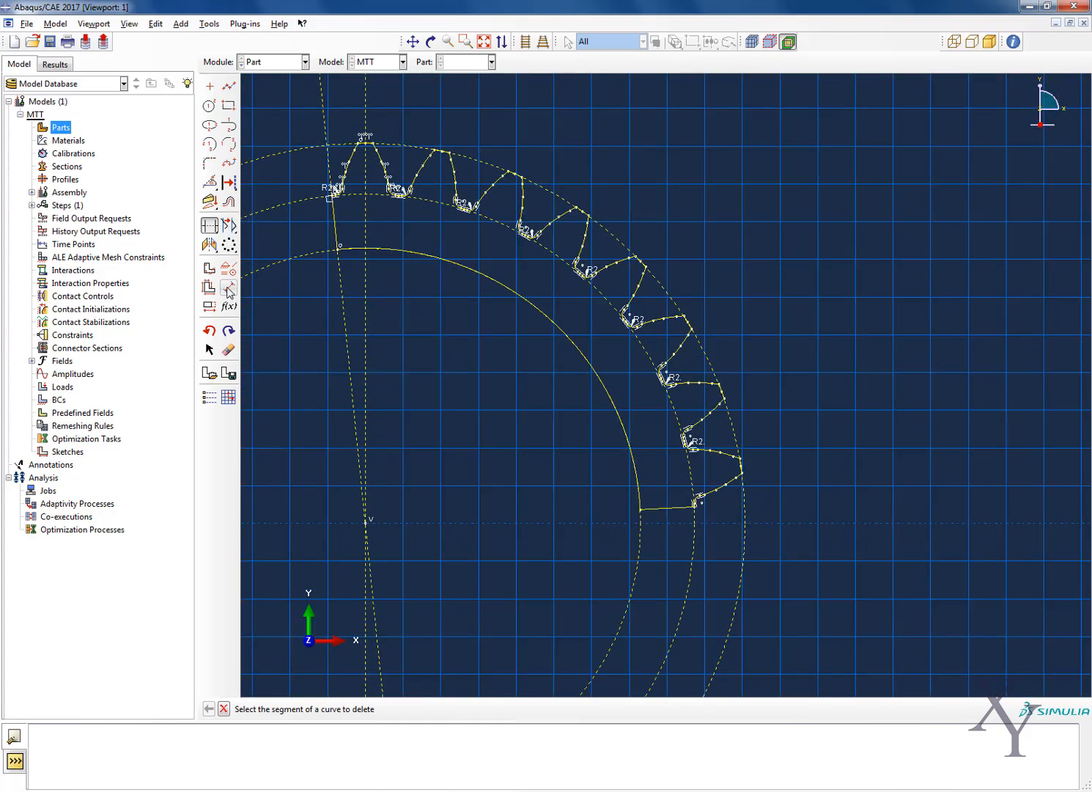
Delete the two outer construction circles passing through the tooth tips and tooth roots
left_click(228, 352)
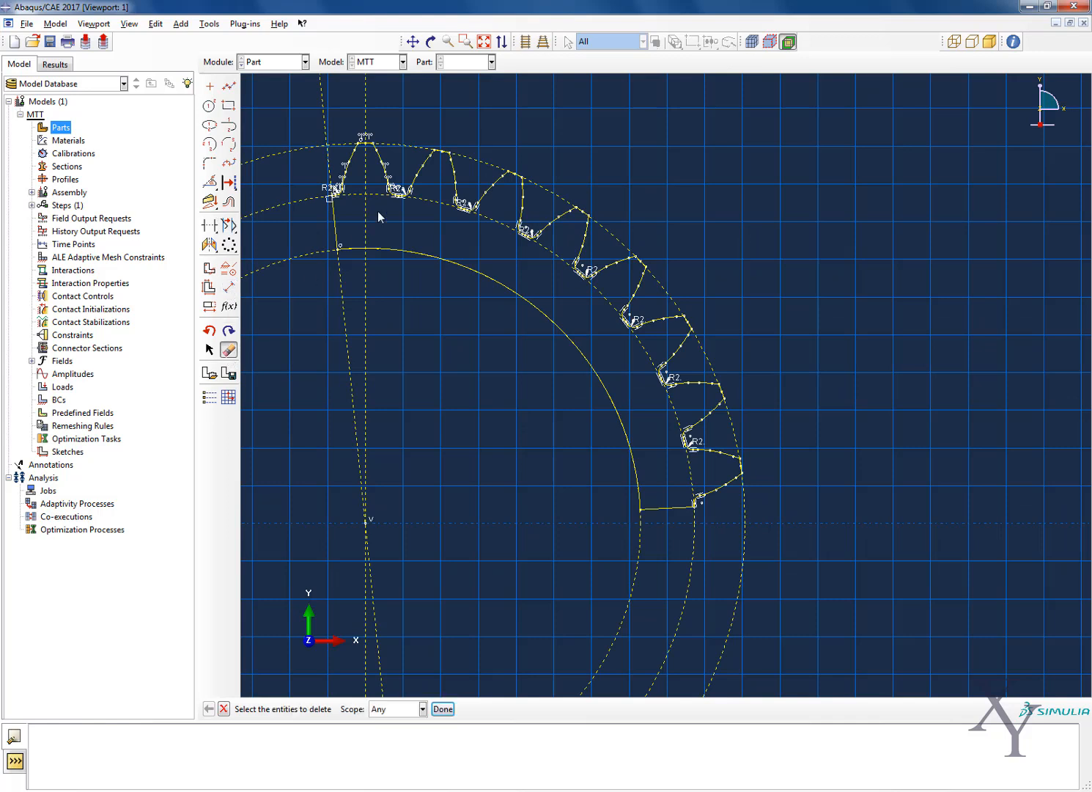
left_click(407, 145)
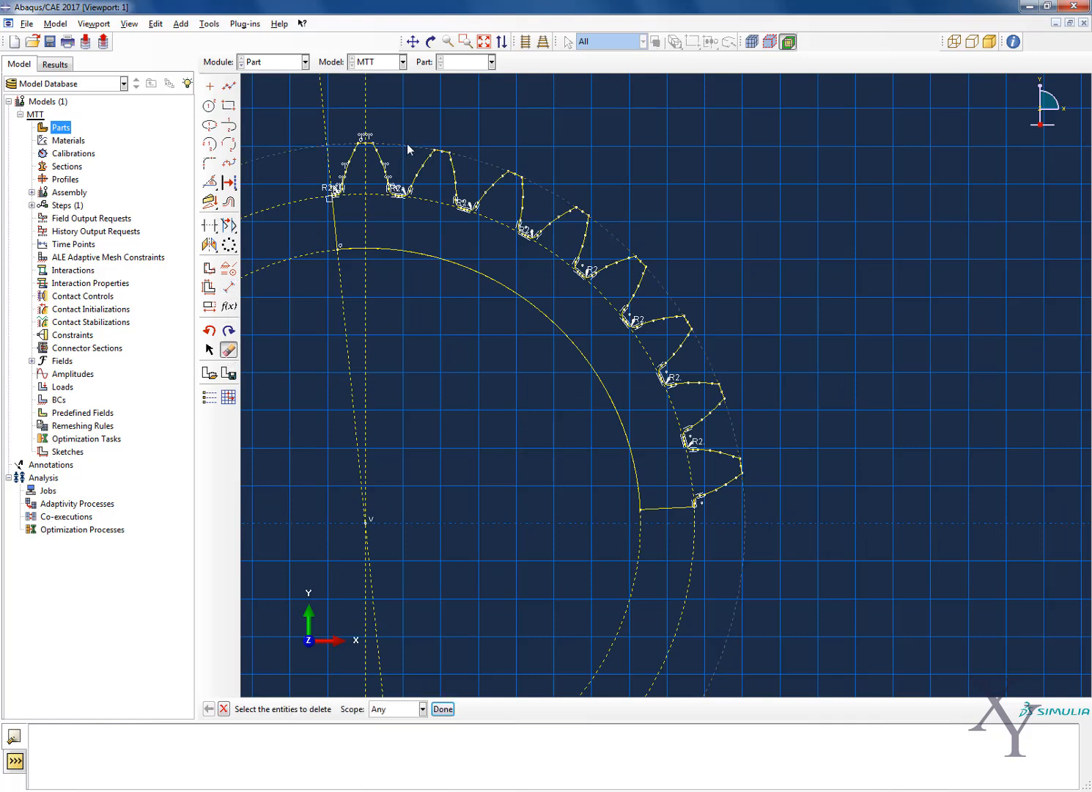
left_click(439, 205)
left_click(443, 708)
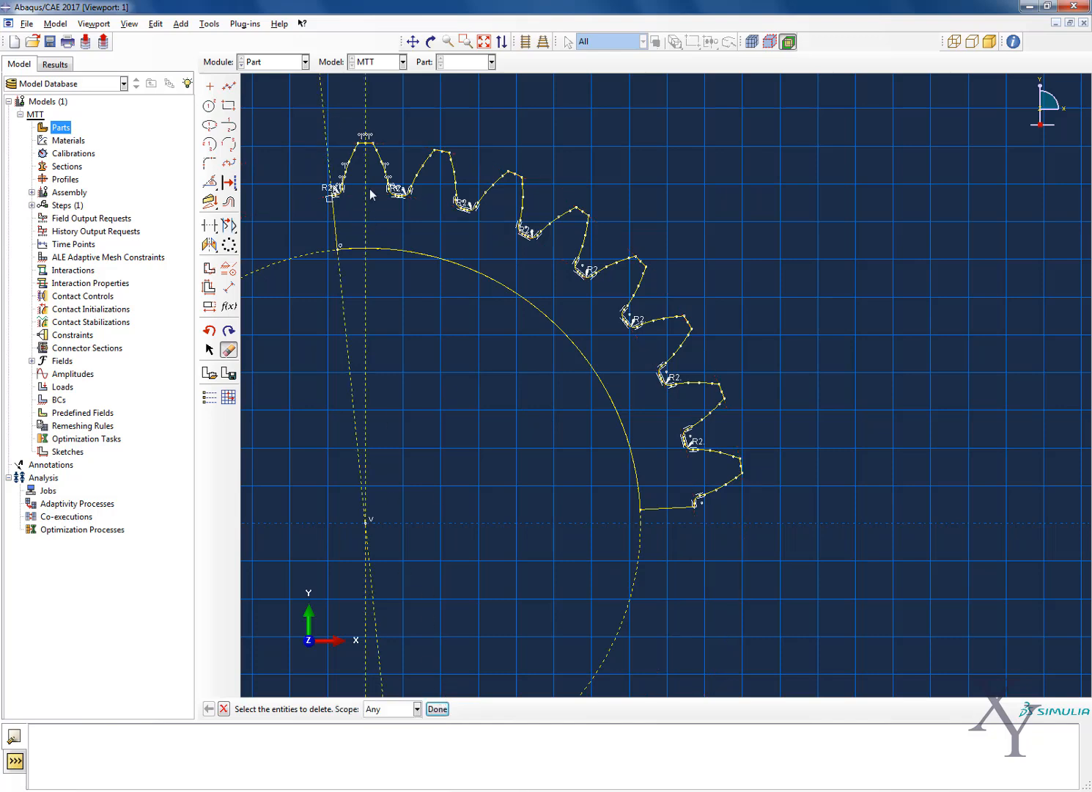
Remove gaps and overlaps from all edges of the toothed rim profile with a tolerance of 0.01
scroll(370, 188, "down", 10)
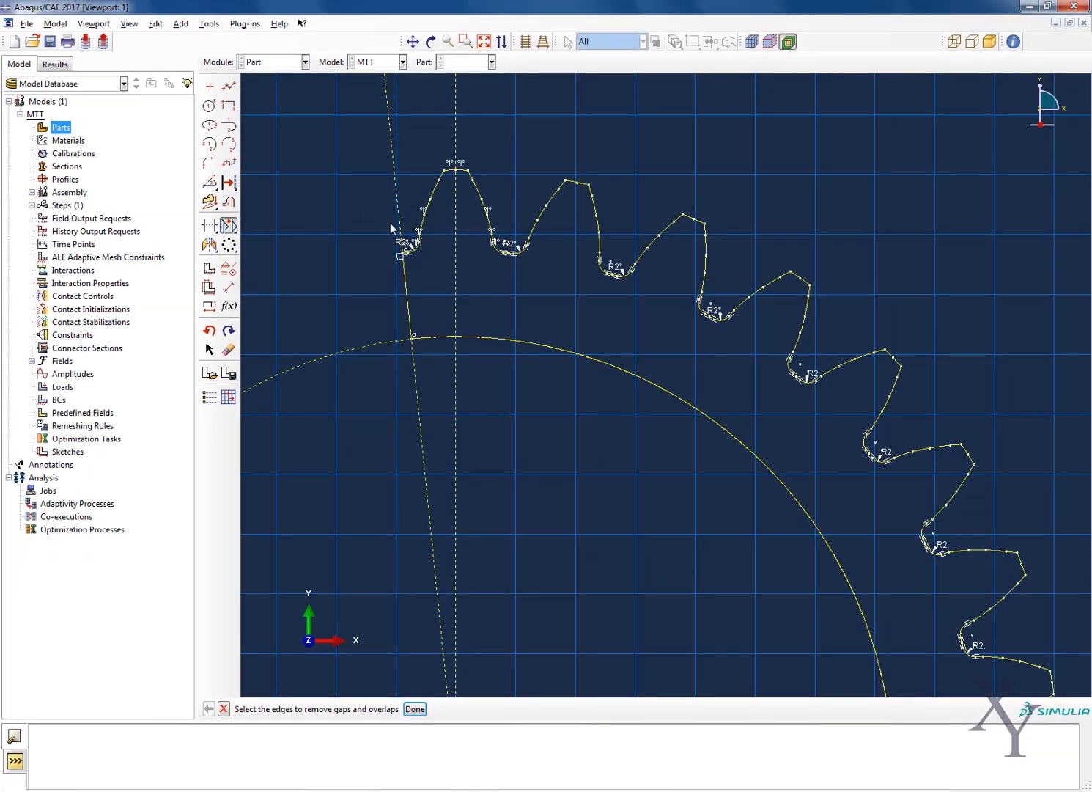
mouse_move(357, 209)
left_mouse_down()
mouse_move(689, 308)
mouse_move(878, 398)
left_mouse_up()
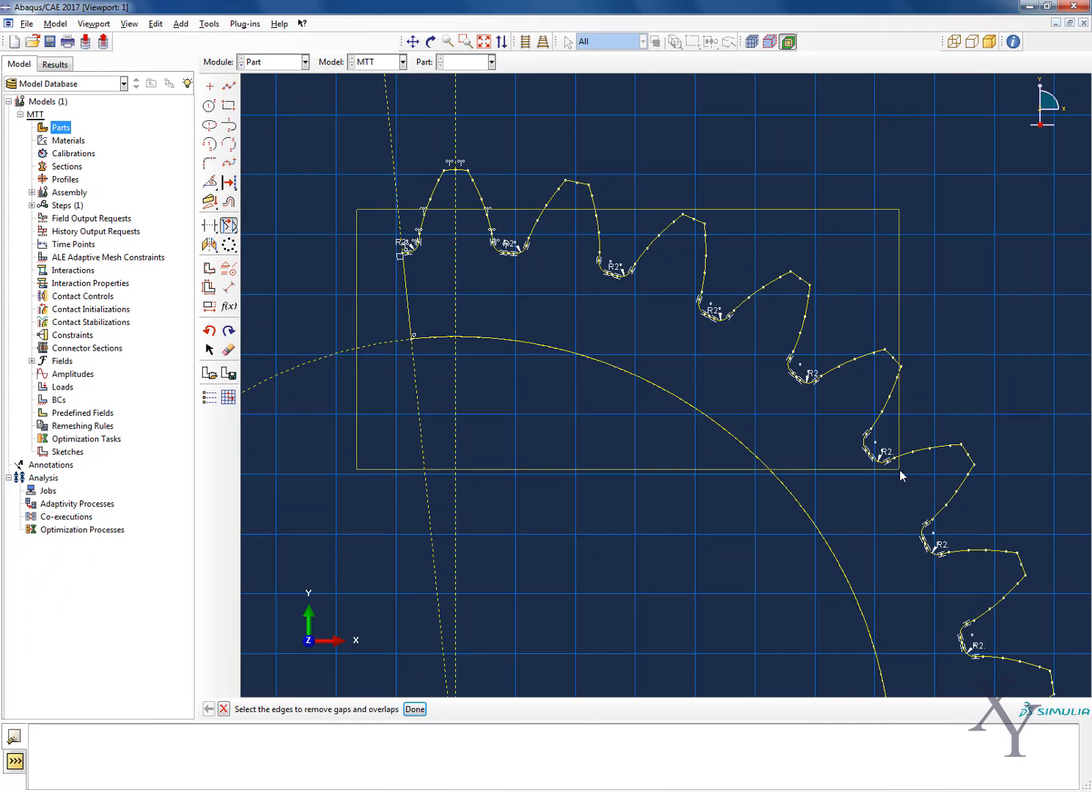
left_click_drag(899, 469, 903, 500)
scroll(666, 520, "down", 3)
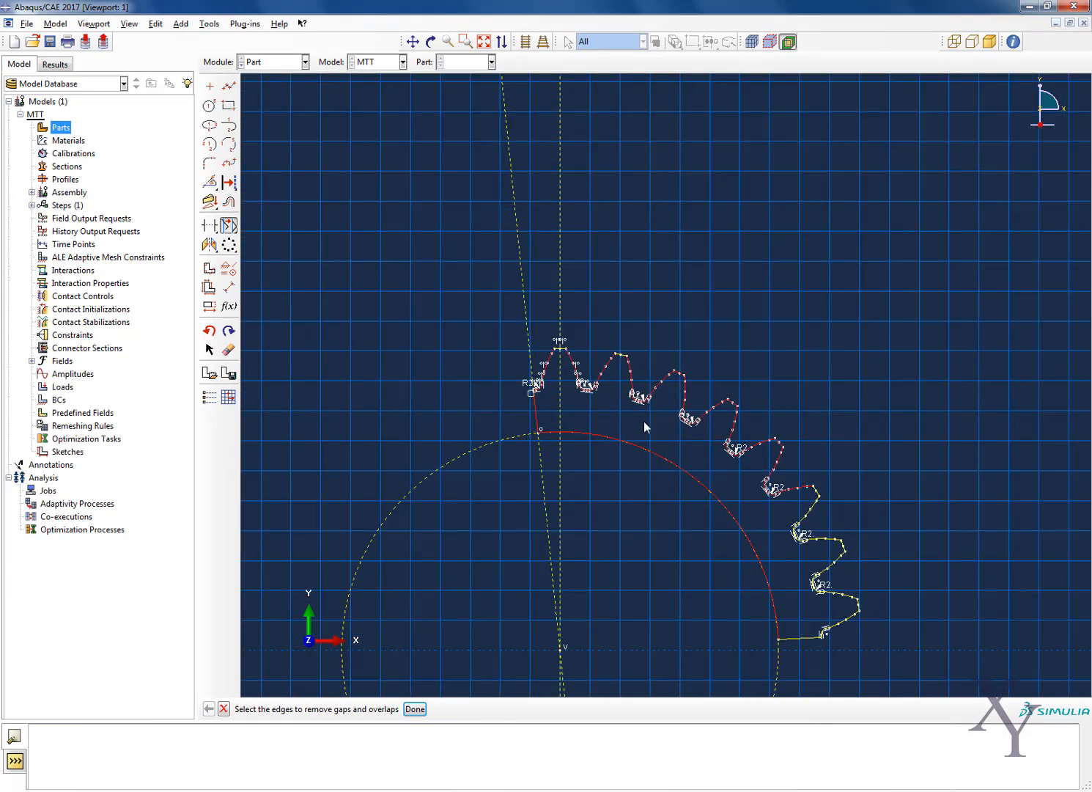
scroll(644, 420, "down", 2)
left_click_drag(755, 624, 829, 427)
left_click(415, 709)
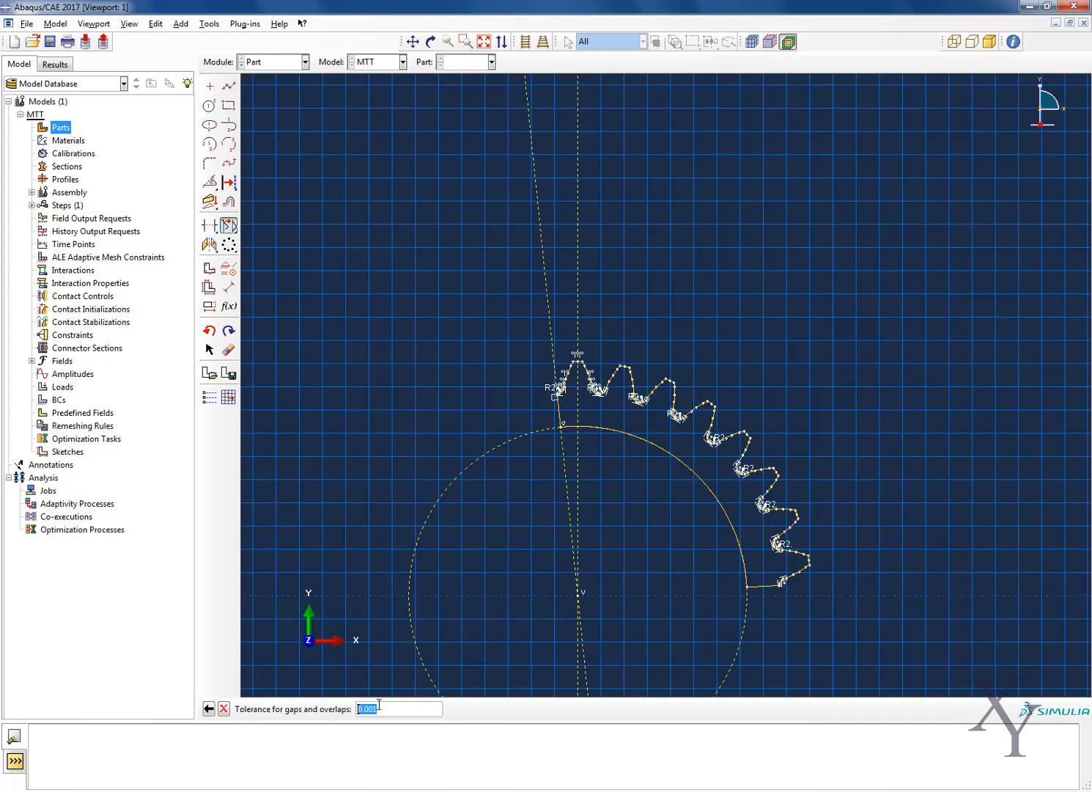
type("0.01")
key("Return")
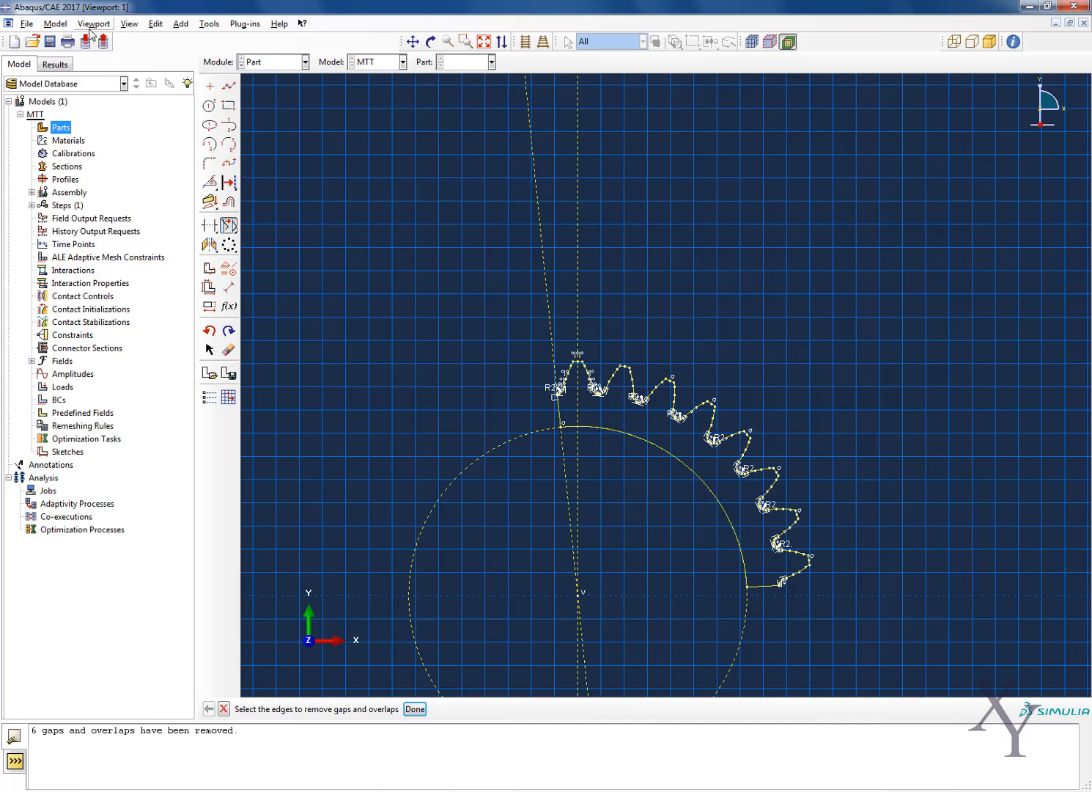
Try to finish the planar shell section sketch
left_click(416, 709)
left_click(401, 710)
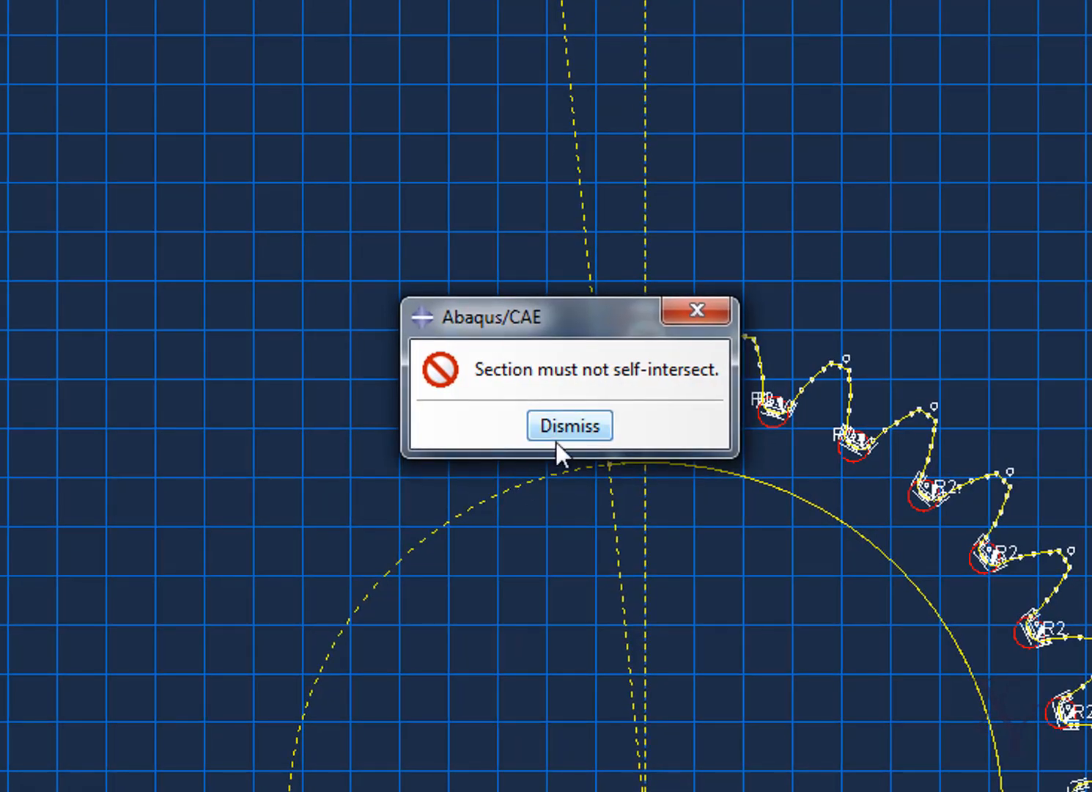
left_click(557, 436)
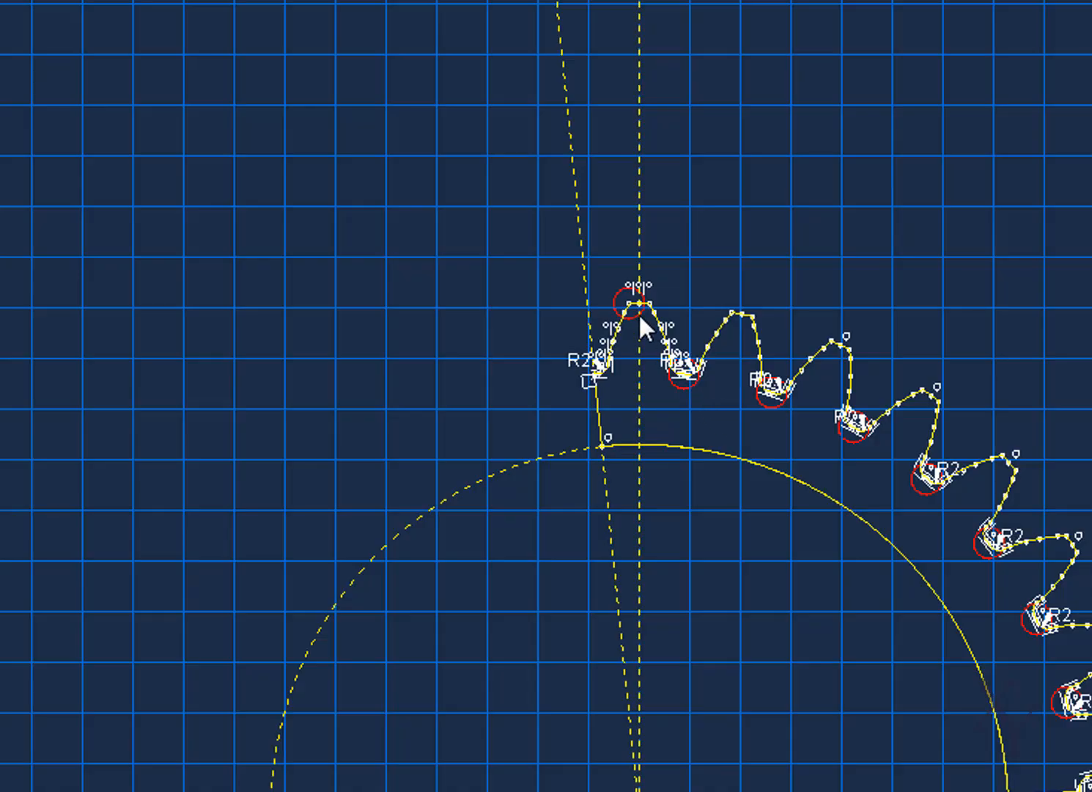
Examine the flagged points at the first tooth's tip corner and at the root between the first and second teeth
scroll(637, 304, "up", 6)
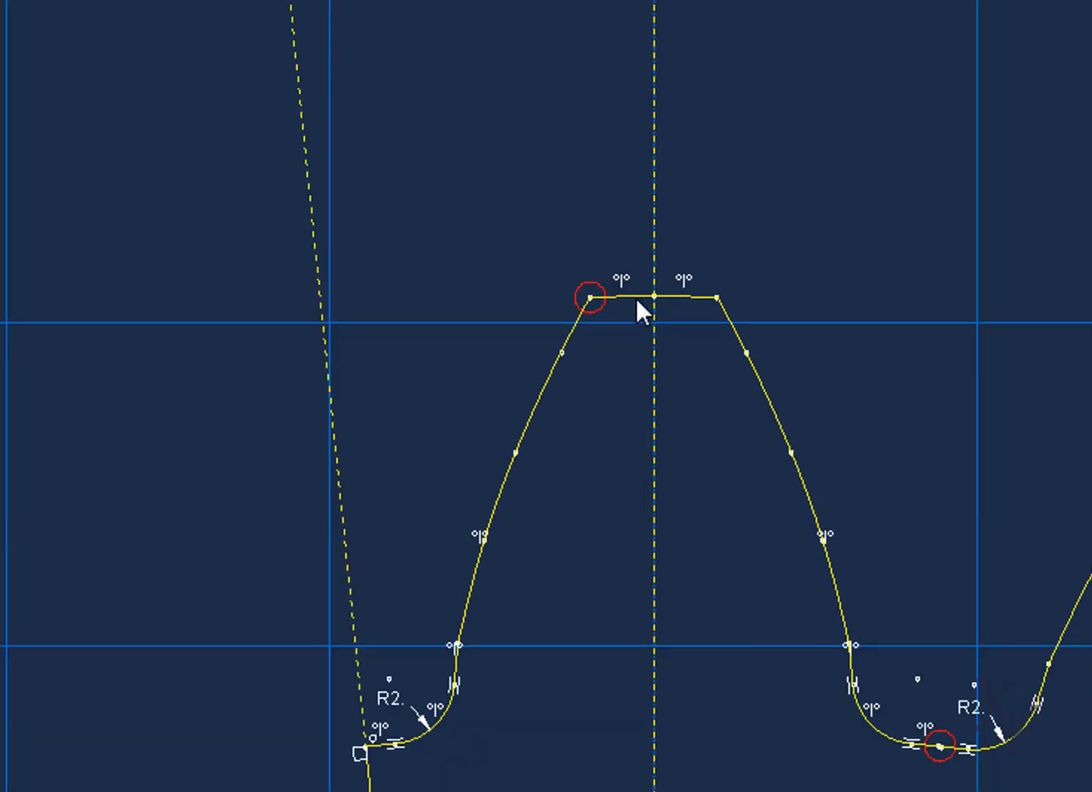
scroll(953, 751, "up", 8)
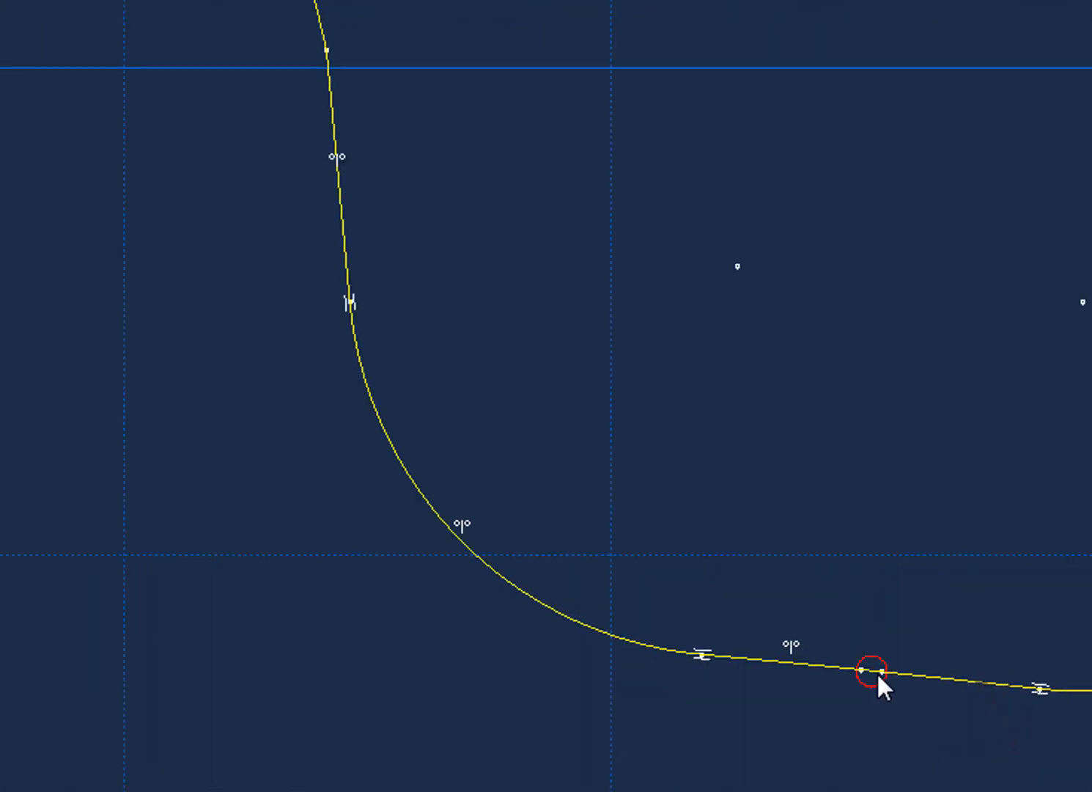
scroll(876, 671, "up", 3)
scroll(878, 671, "down", 4)
scroll(303, 60, "down", 2)
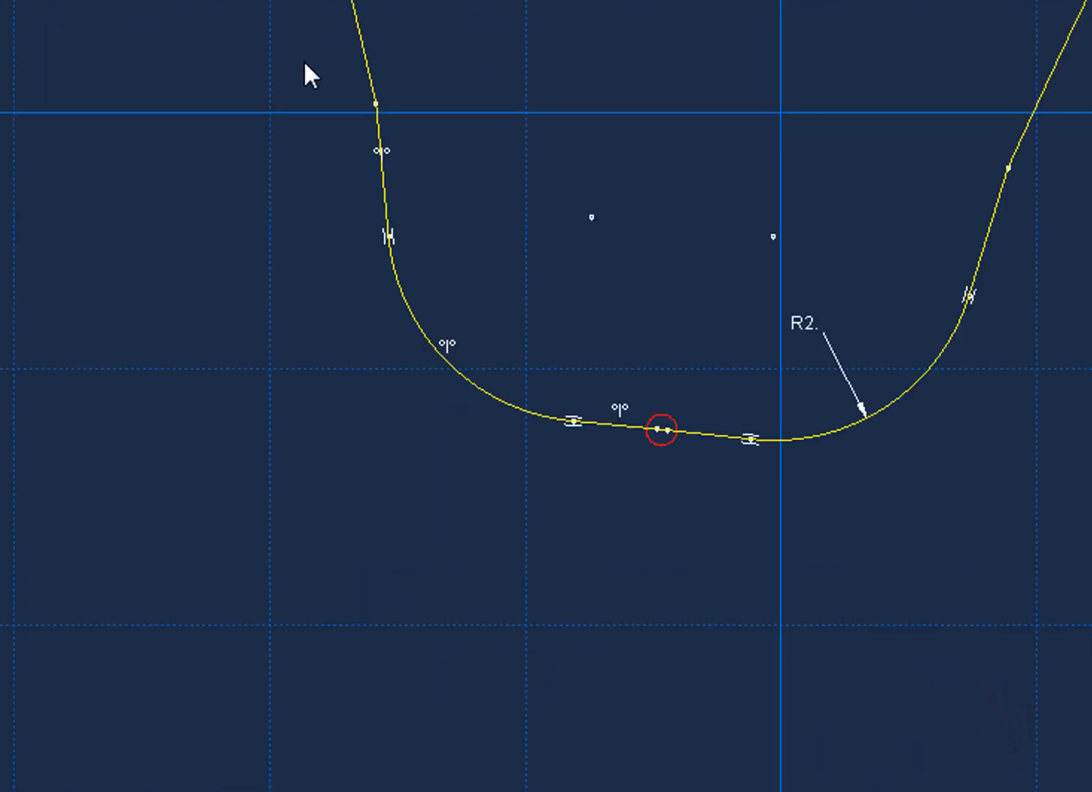
scroll(301, 80, "down", 6)
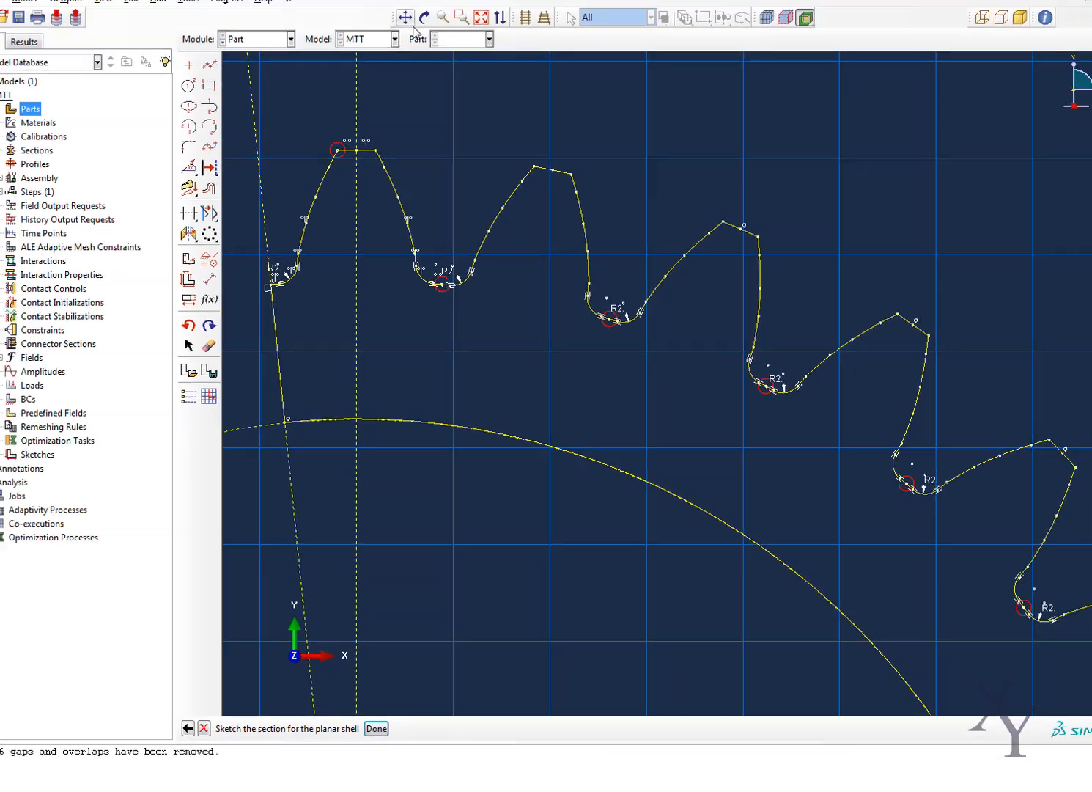
left_click(404, 17)
left_click_drag(349, 121, 394, 316)
scroll(414, 330, "up", 6)
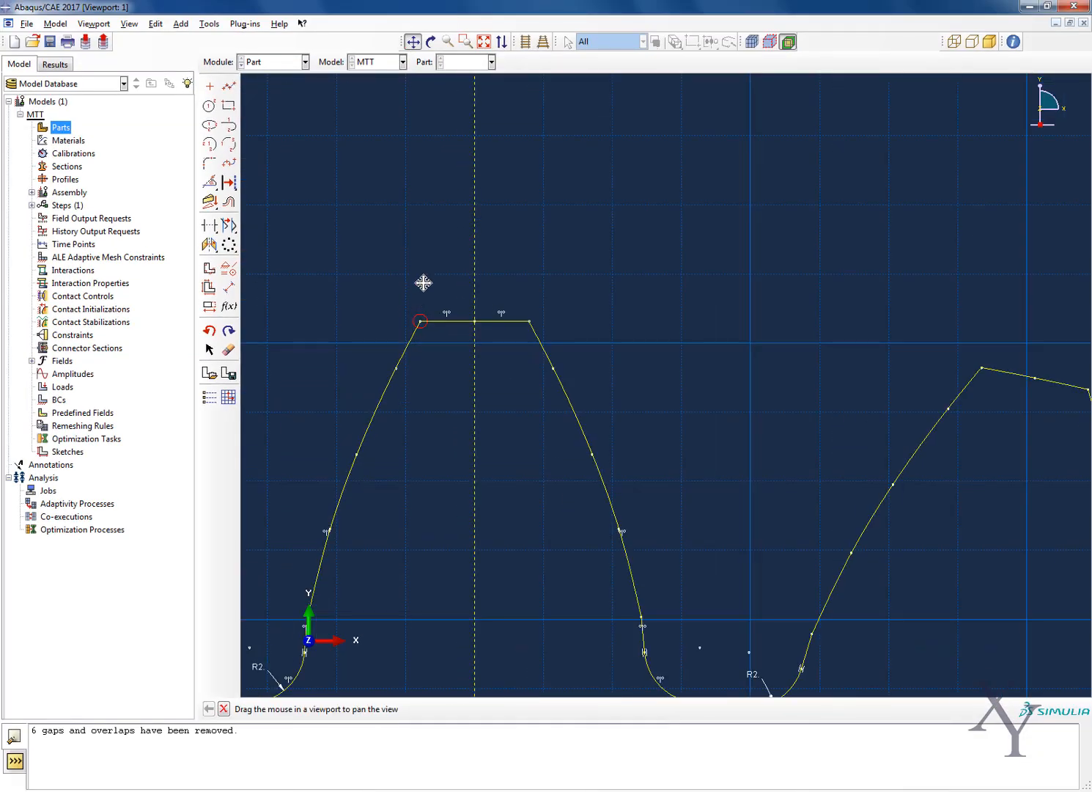
scroll(423, 283, "up", 6)
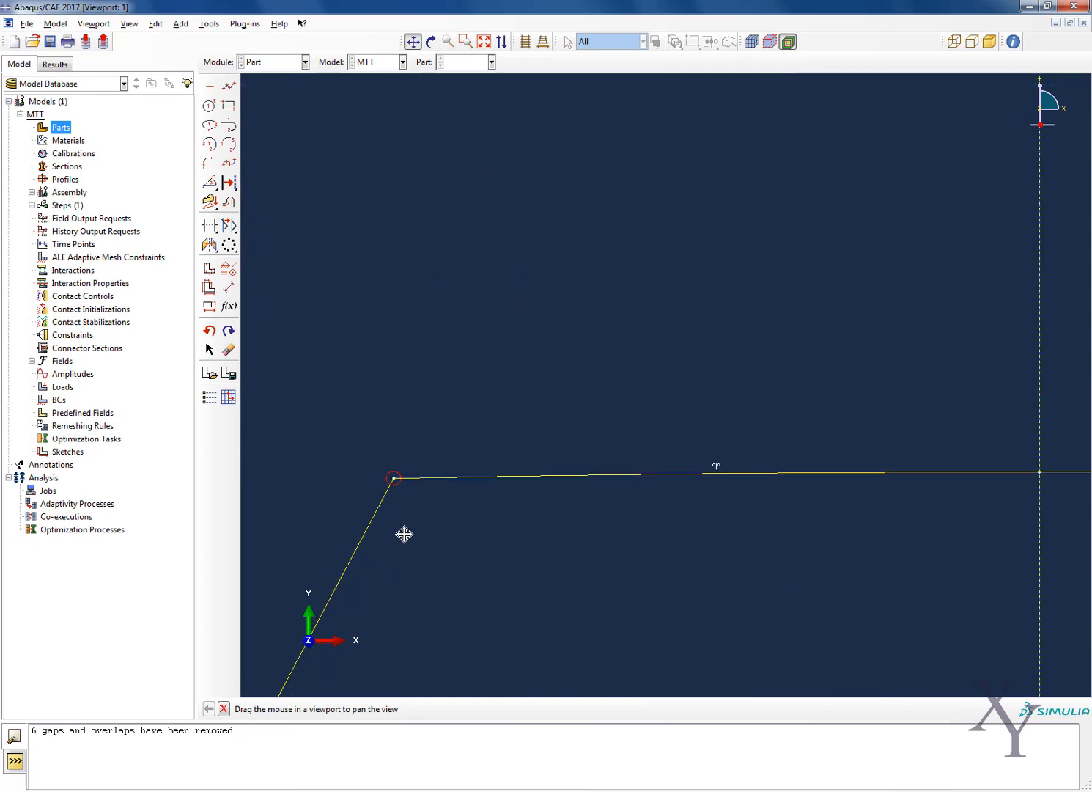
scroll(404, 533, "up", 2)
scroll(411, 448, "down", 5)
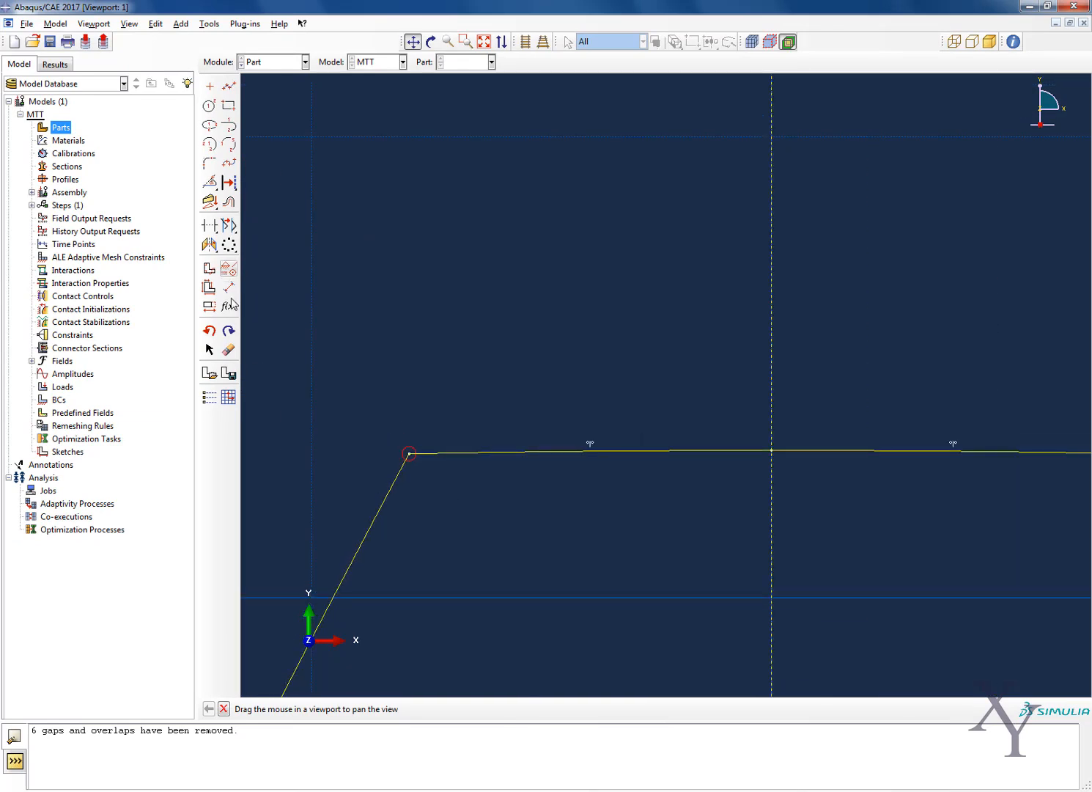
key("Escape")
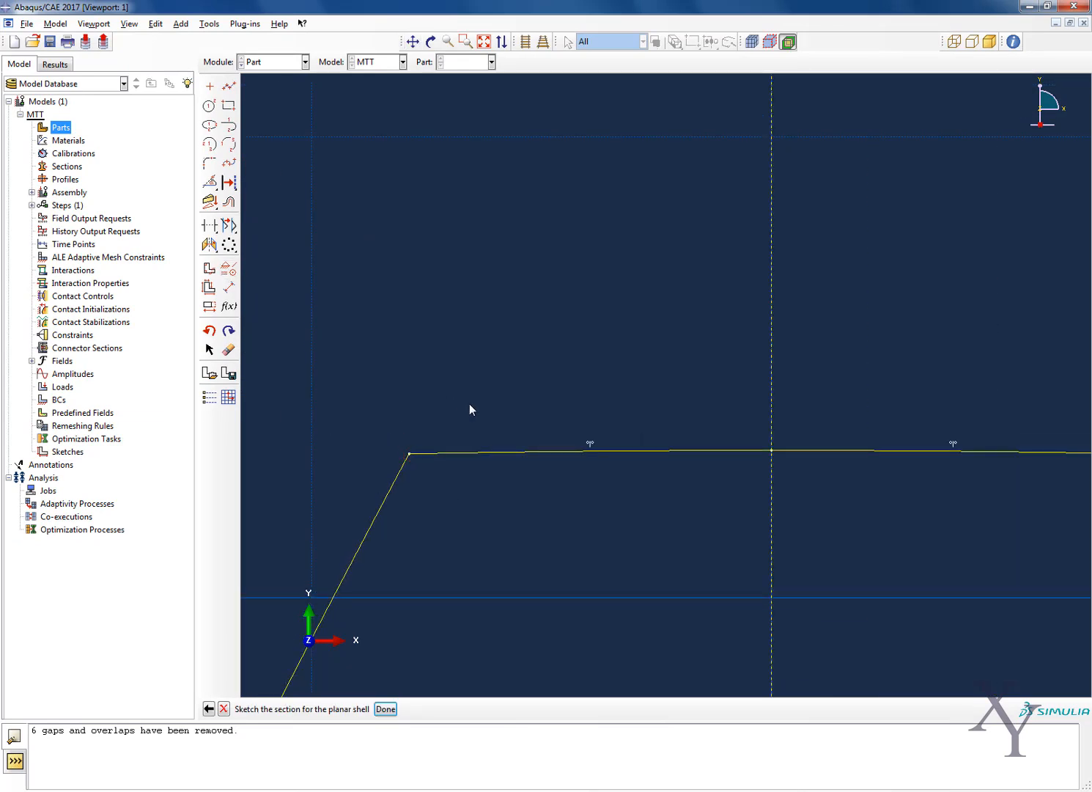
scroll(469, 408, "down", 6)
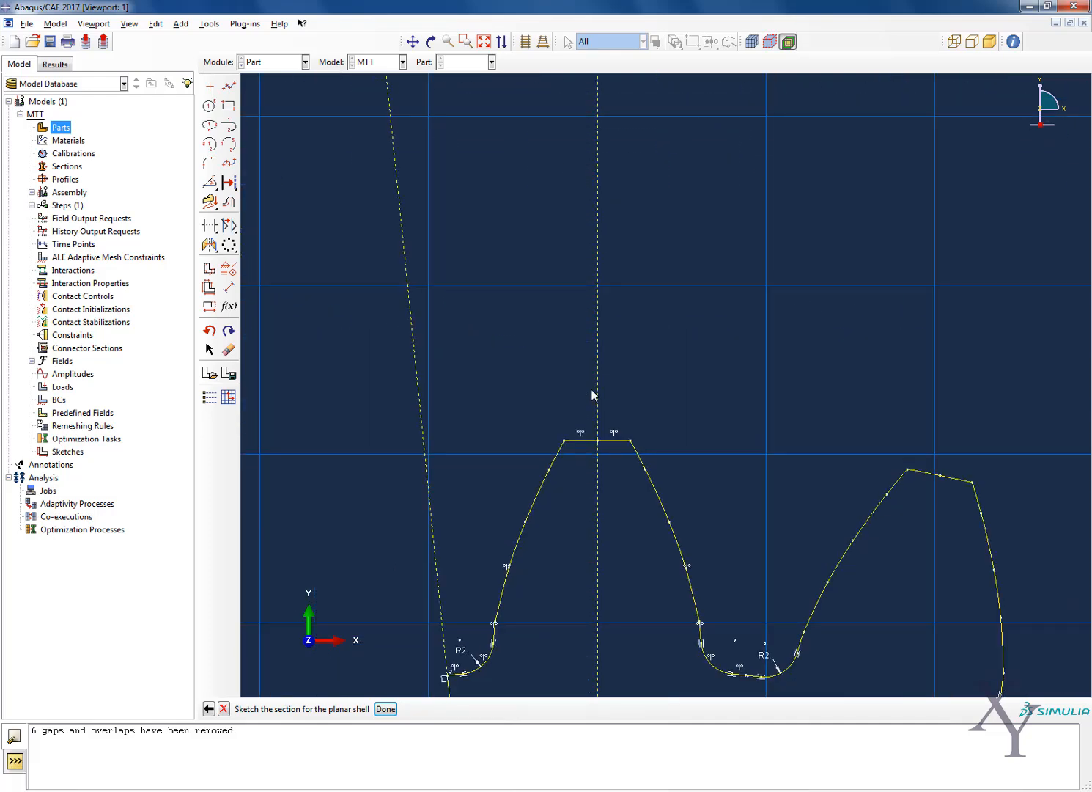
Examine the tooth roots and neighbouring flanks of the rim profile for remaining gaps between edges
scroll(707, 558, "down", 2)
scroll(685, 627, "up", 7)
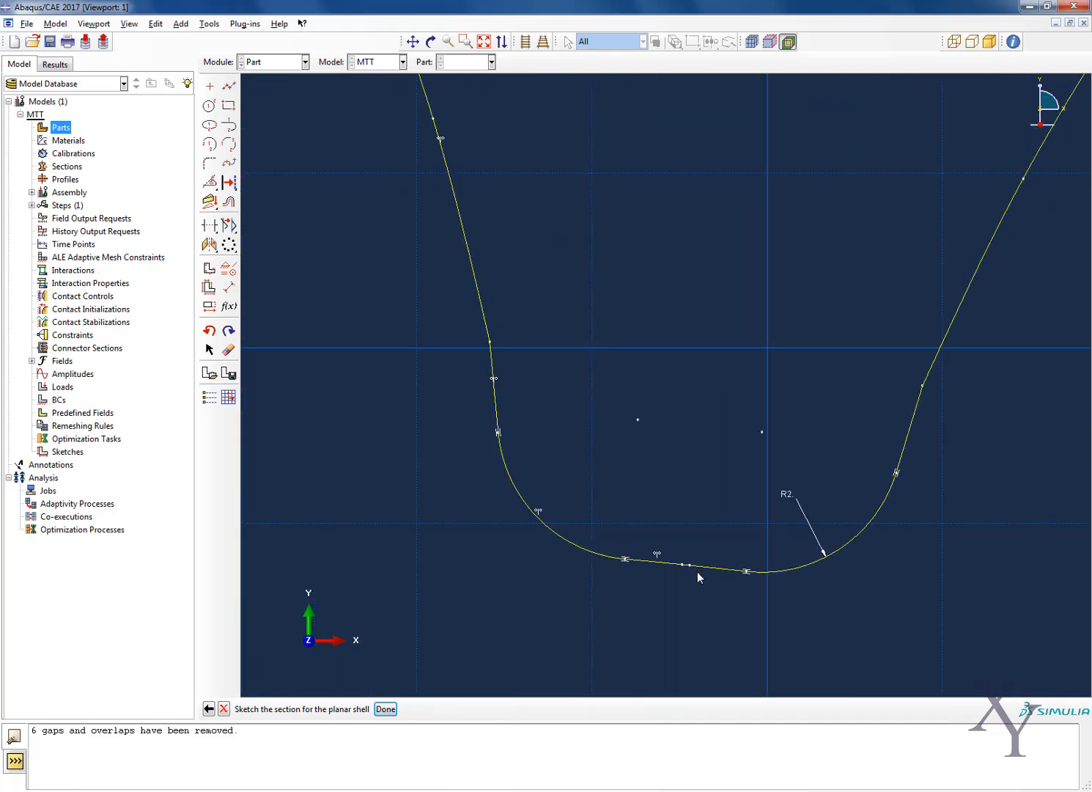
scroll(697, 571, "up", 1)
scroll(337, 378, "down", 5)
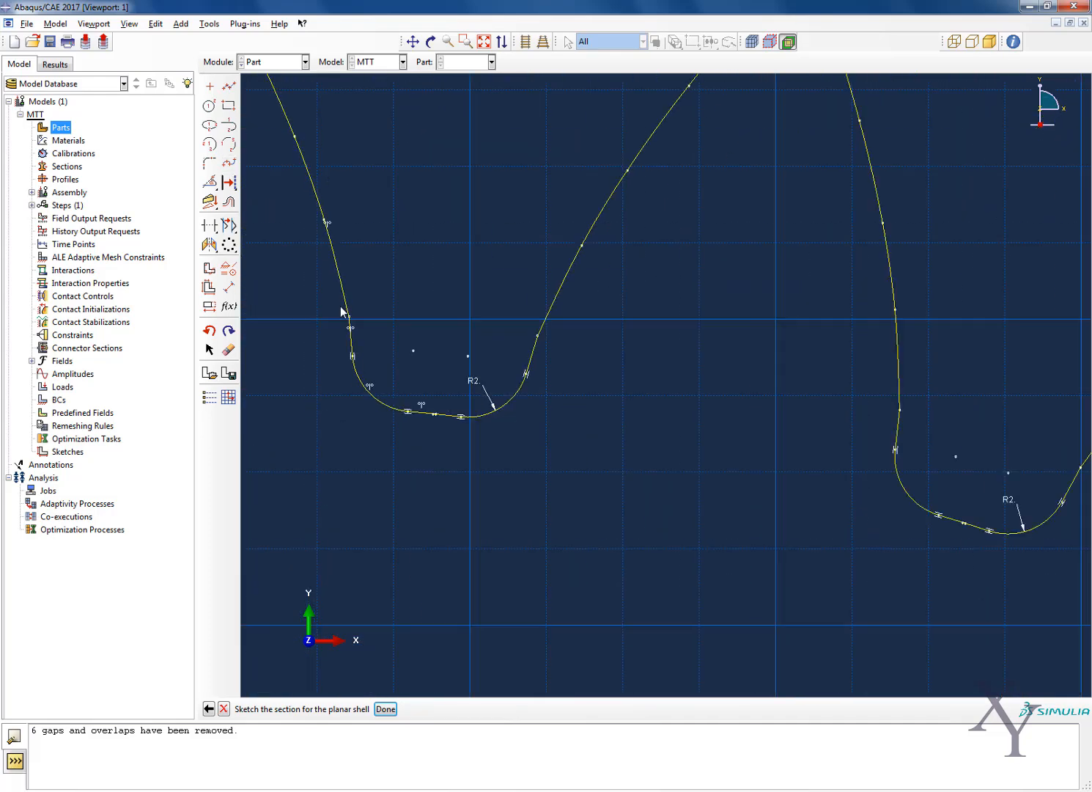
scroll(323, 293, "down", 1)
Apply a coincident constraint to the neighbouring end points at the first tooth's tip corner
left_click(229, 269)
left_click(37, 130)
scroll(422, 407, "up", 5)
scroll(438, 629, "down", 6)
scroll(892, 572, "up", 4)
scroll(469, 505, "down", 5)
scroll(516, 484, "up", 3)
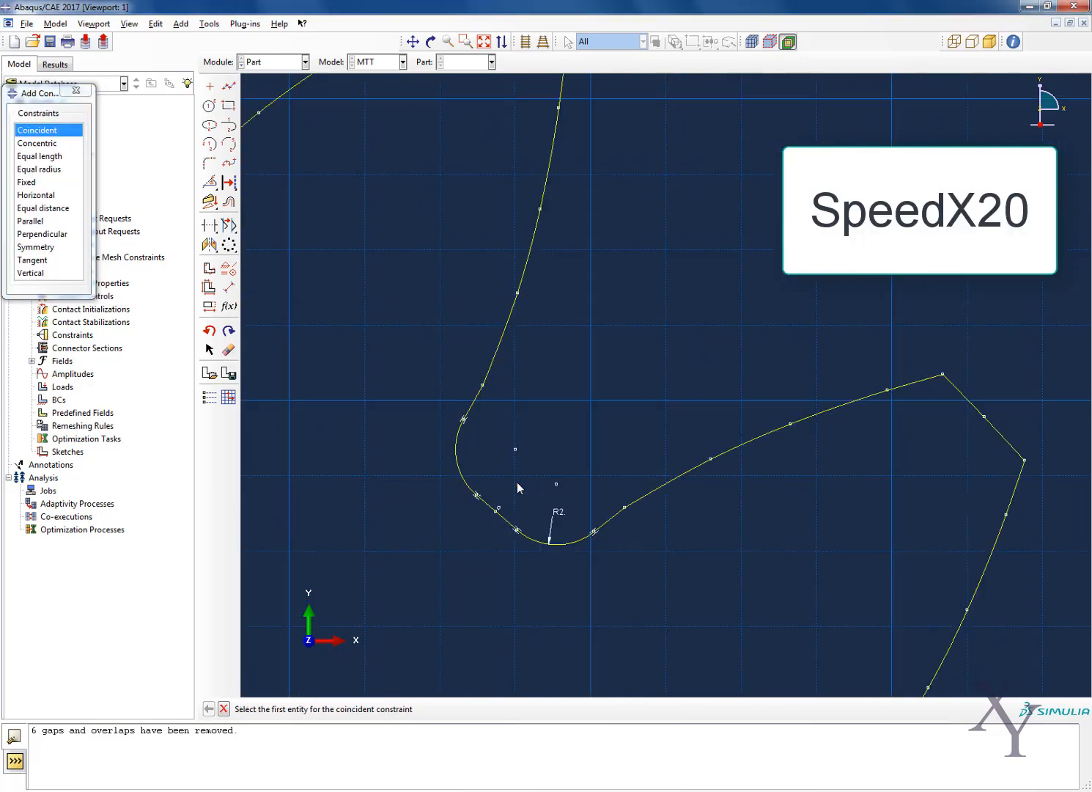
scroll(517, 482, "down", 5)
scroll(657, 630, "up", 3)
scroll(658, 630, "up", 4)
scroll(542, 447, "down", 8)
left_click(413, 42)
left_click_drag(294, 134, 631, 352)
scroll(631, 352, "up", 8)
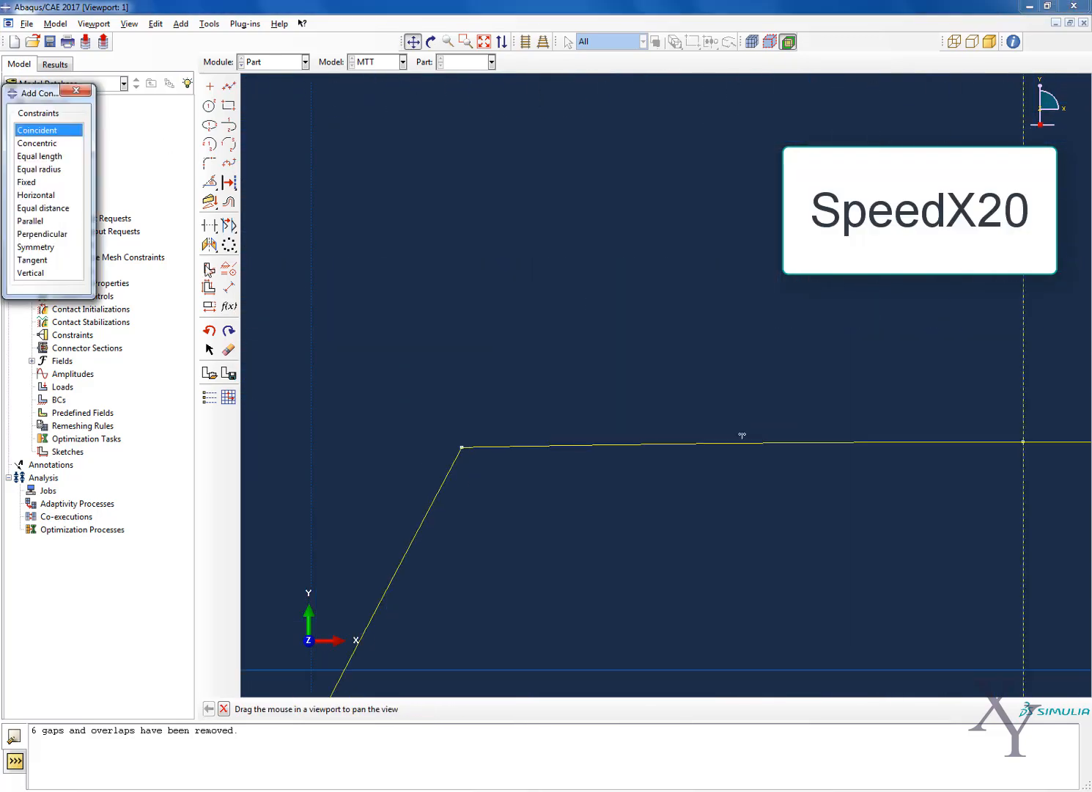
scroll(462, 454, "up", 2)
left_click(36, 143)
left_click(36, 130)
left_click(461, 429)
scroll(464, 433, "down", 8)
left_click(546, 418)
scroll(471, 315, "up", 8)
Delete the stray entity beside the first tooth's tip corner and finish the planar shell section sketch
left_click(229, 350)
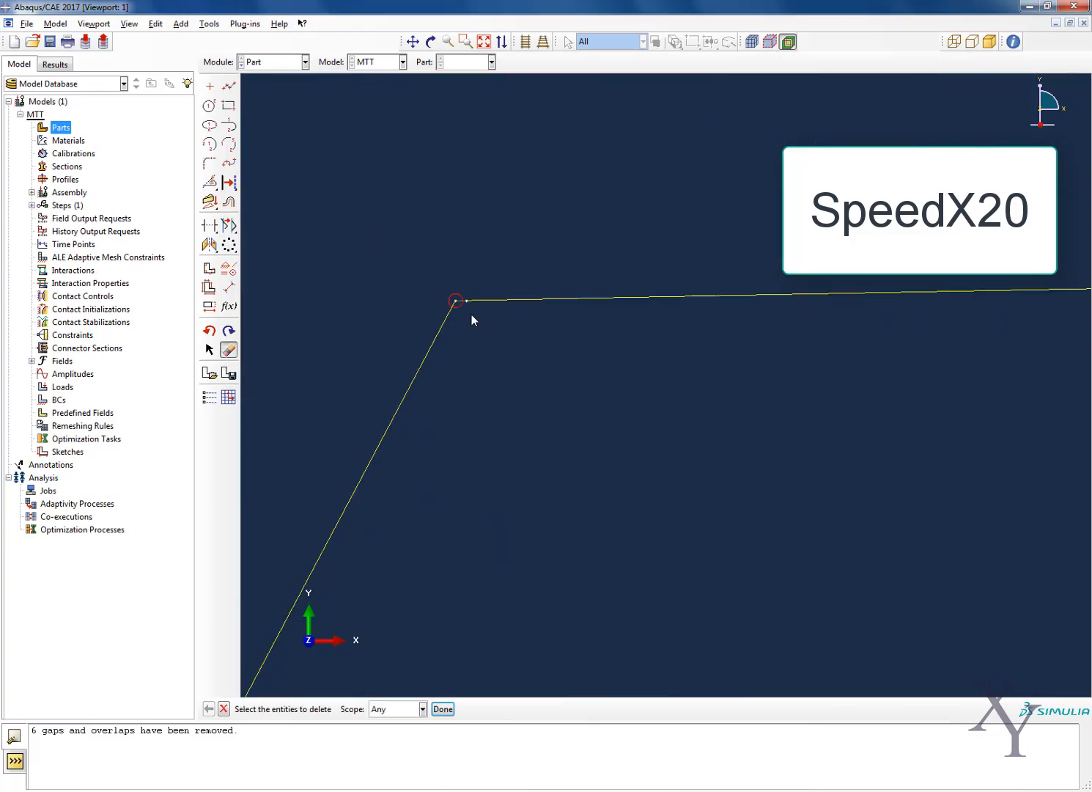
left_click(473, 317)
scroll(454, 361, "down", 4)
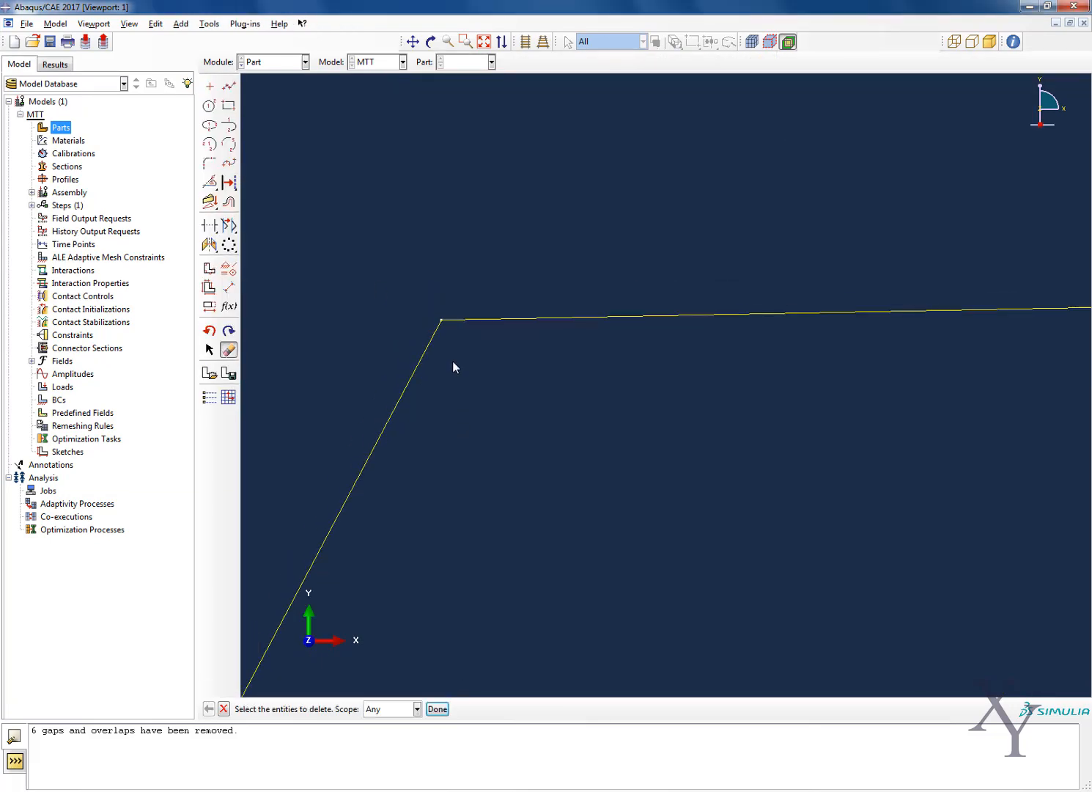
left_click(437, 709)
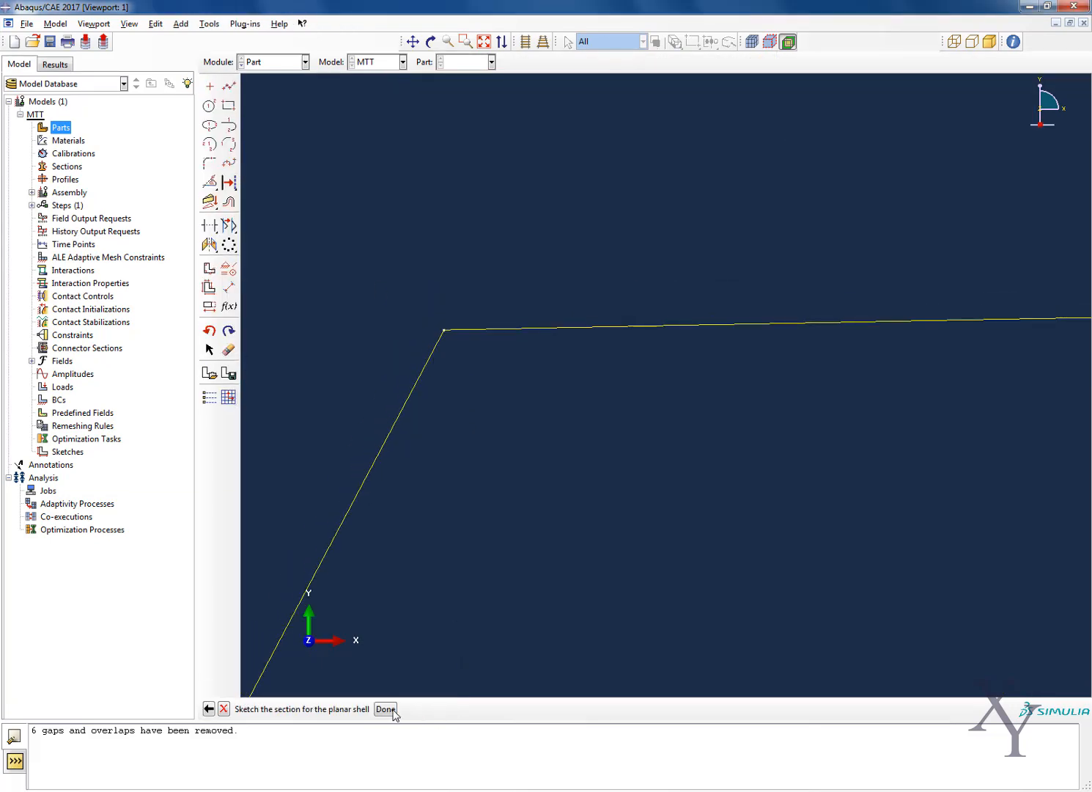
left_click(396, 709)
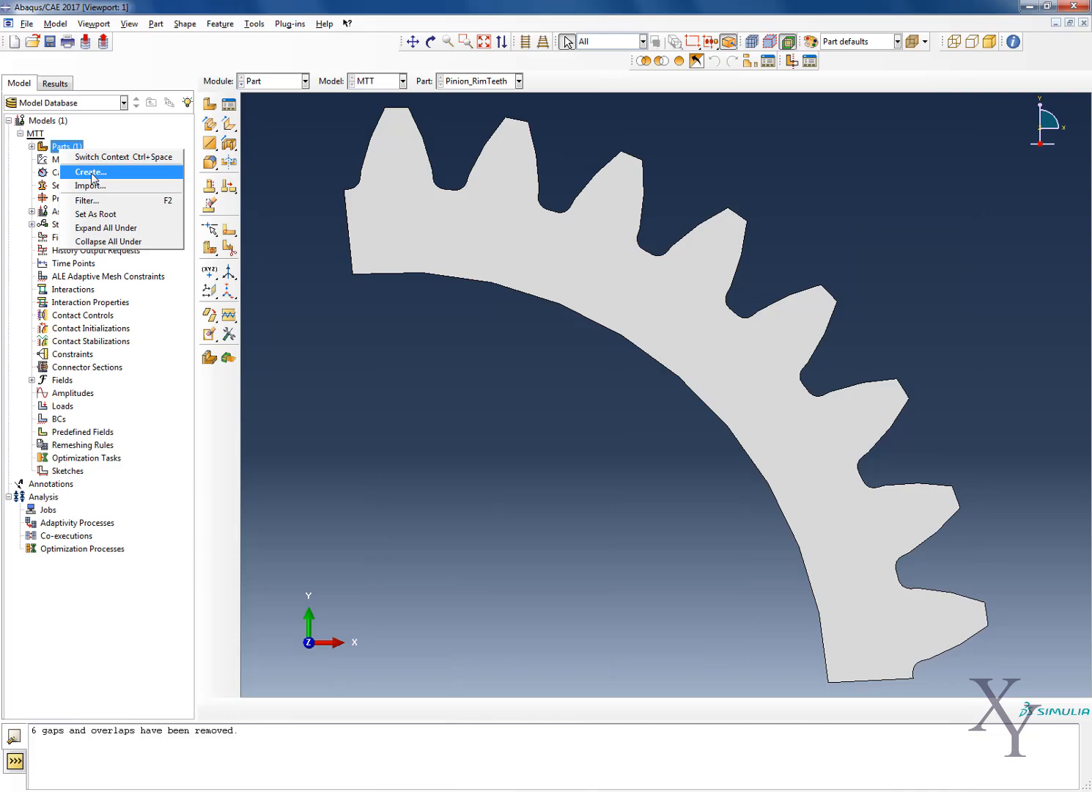
Create a 2D planar deformable shell part named Pinion_Web with an approximate size of 500
left_click(100, 176)
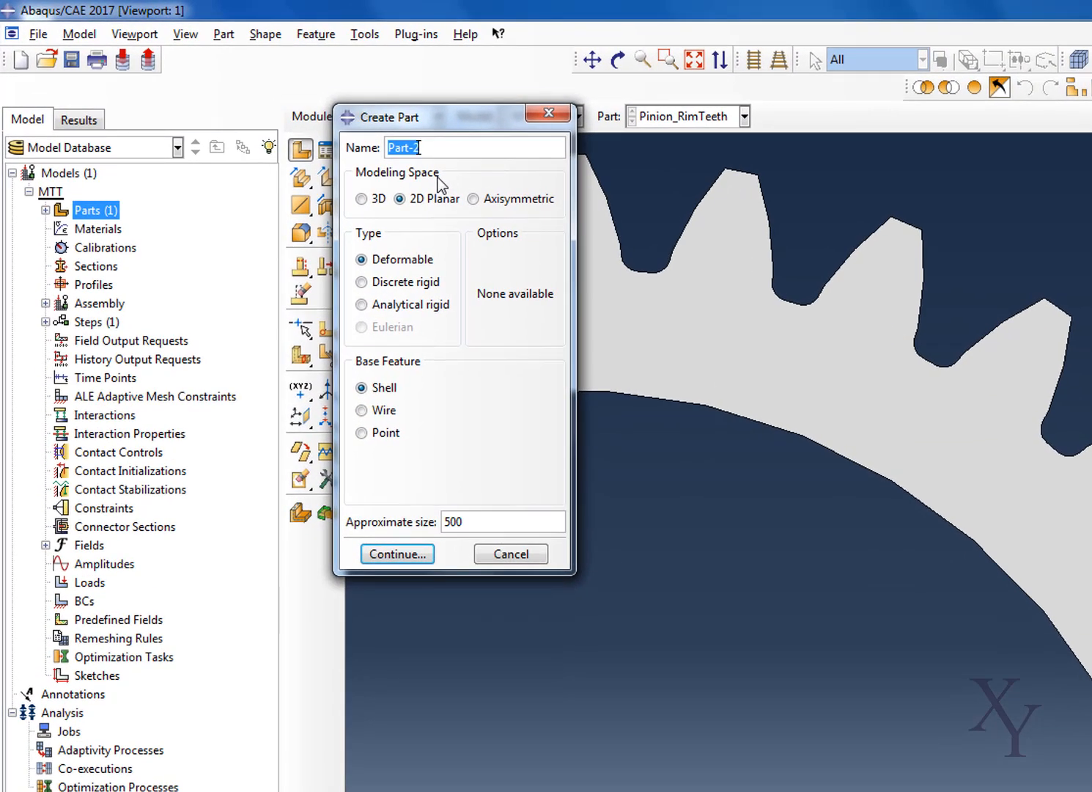
type("Pinion_Web")
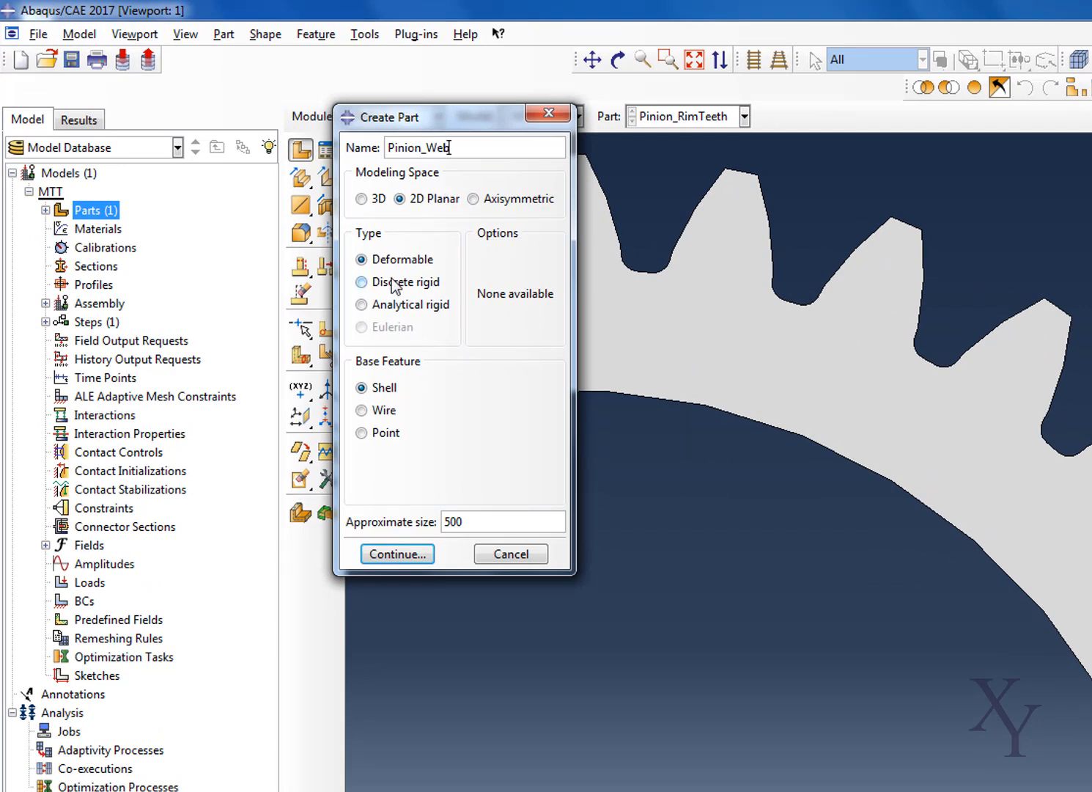
left_click(408, 555)
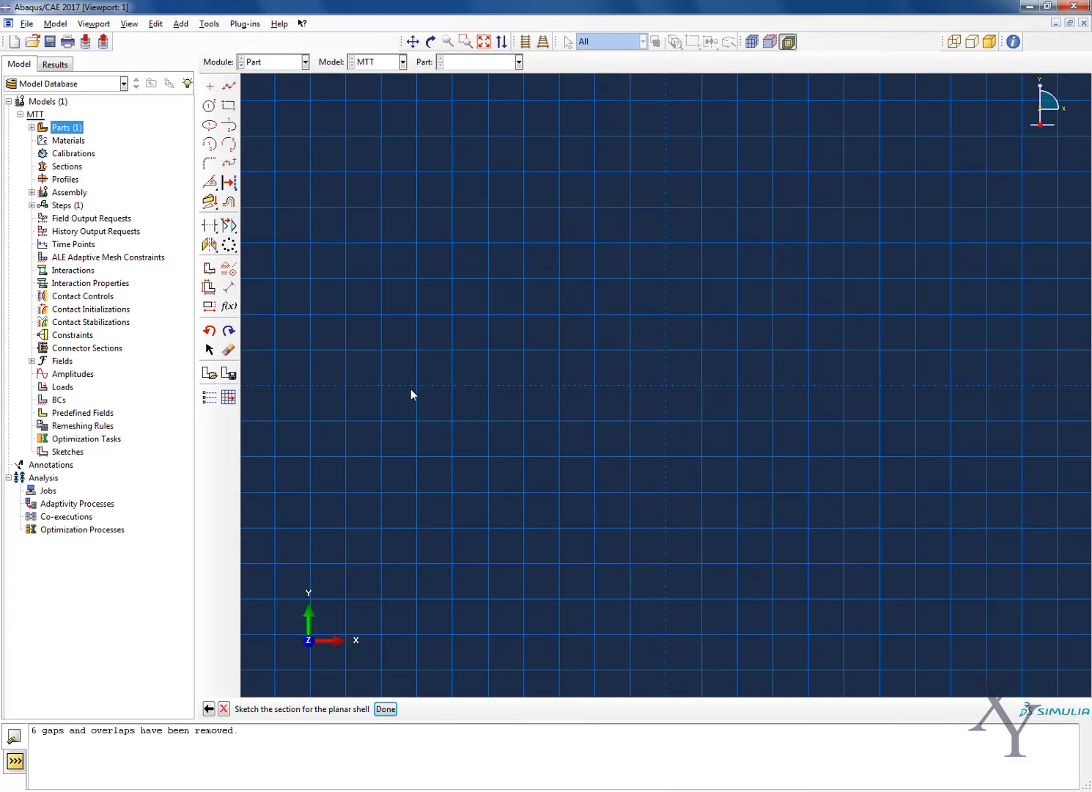
Add a vertical construction line and a construction line at an angle of -84.19 degrees, both through the origin
left_click(209, 106)
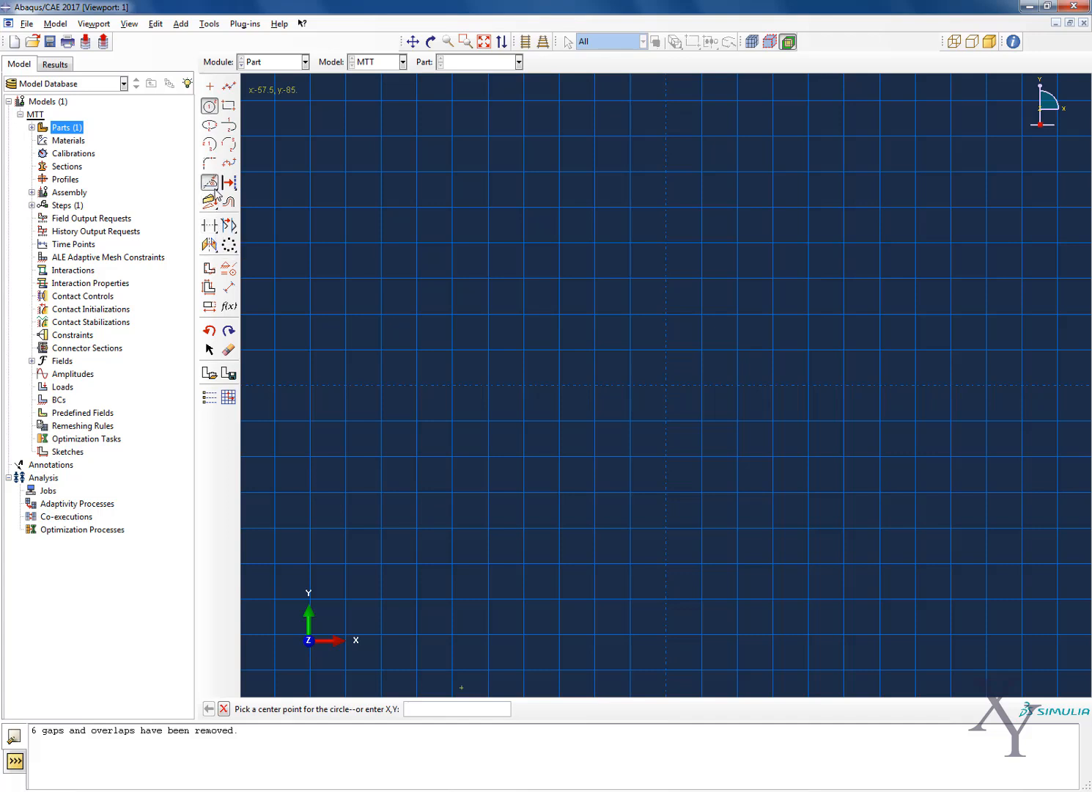
left_click_drag(215, 192, 261, 185)
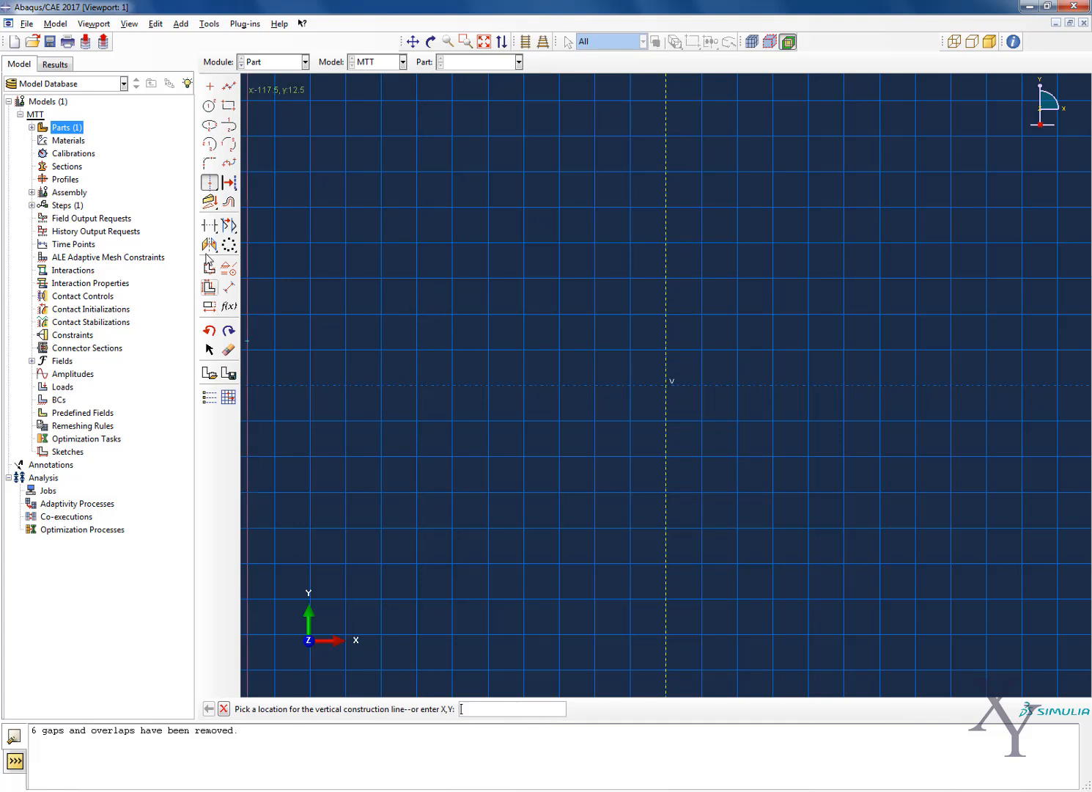
left_click_drag(208, 189, 286, 189)
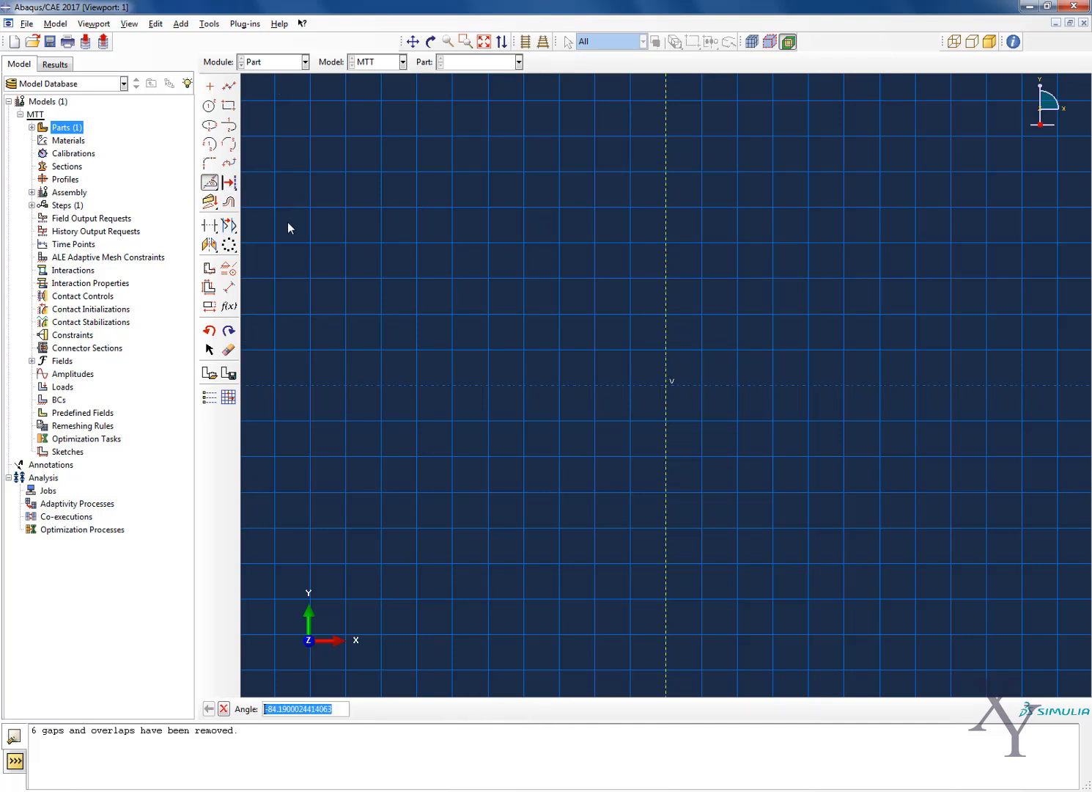
key("Return")
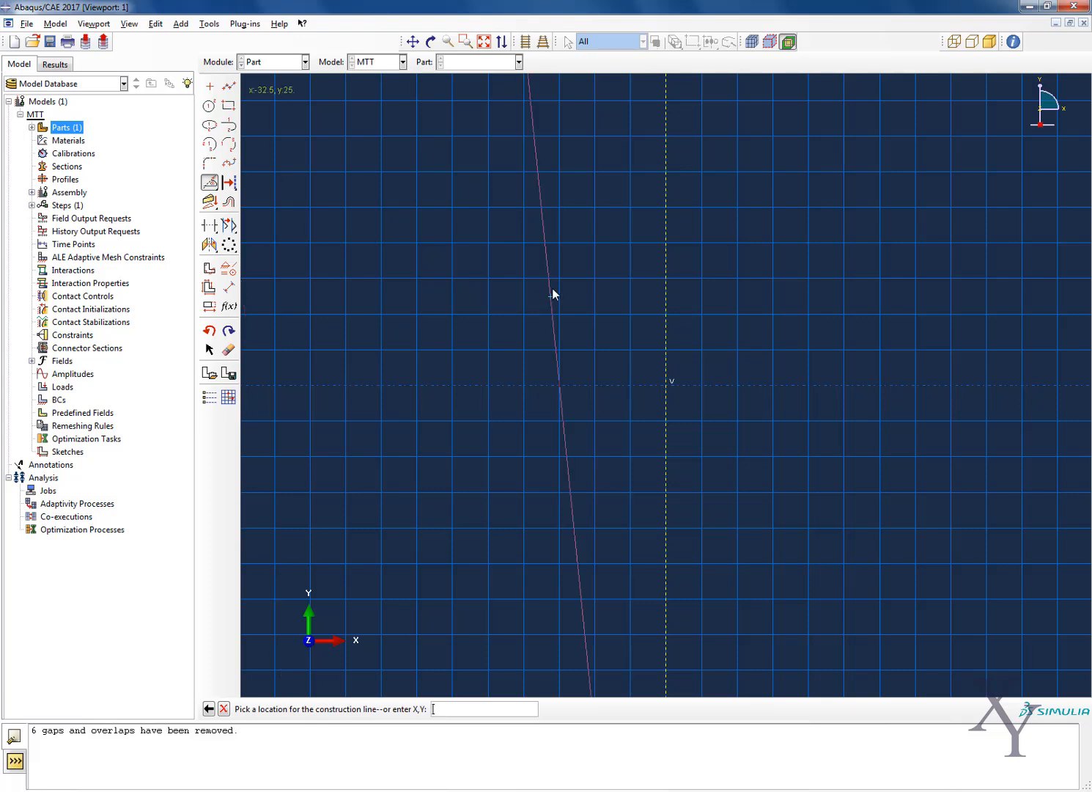
key("Return")
scroll(645, 301, "down", 3)
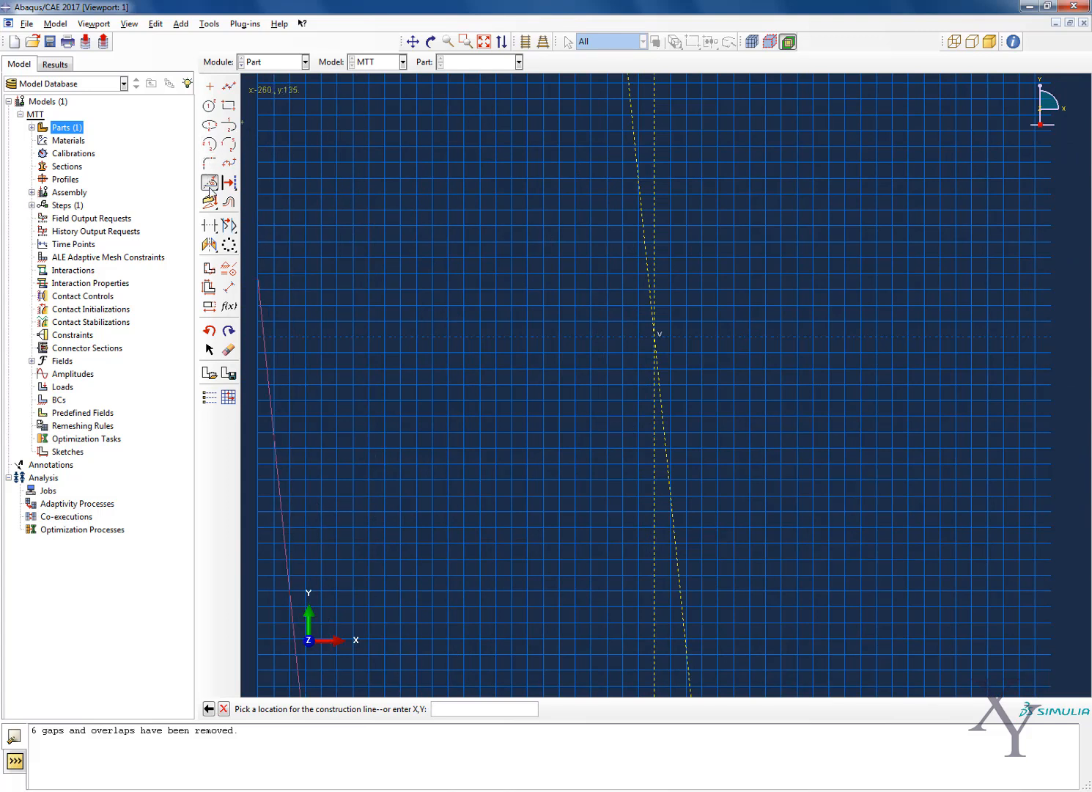
Add a horizontal construction line through the origin
left_click_drag(209, 187, 247, 188)
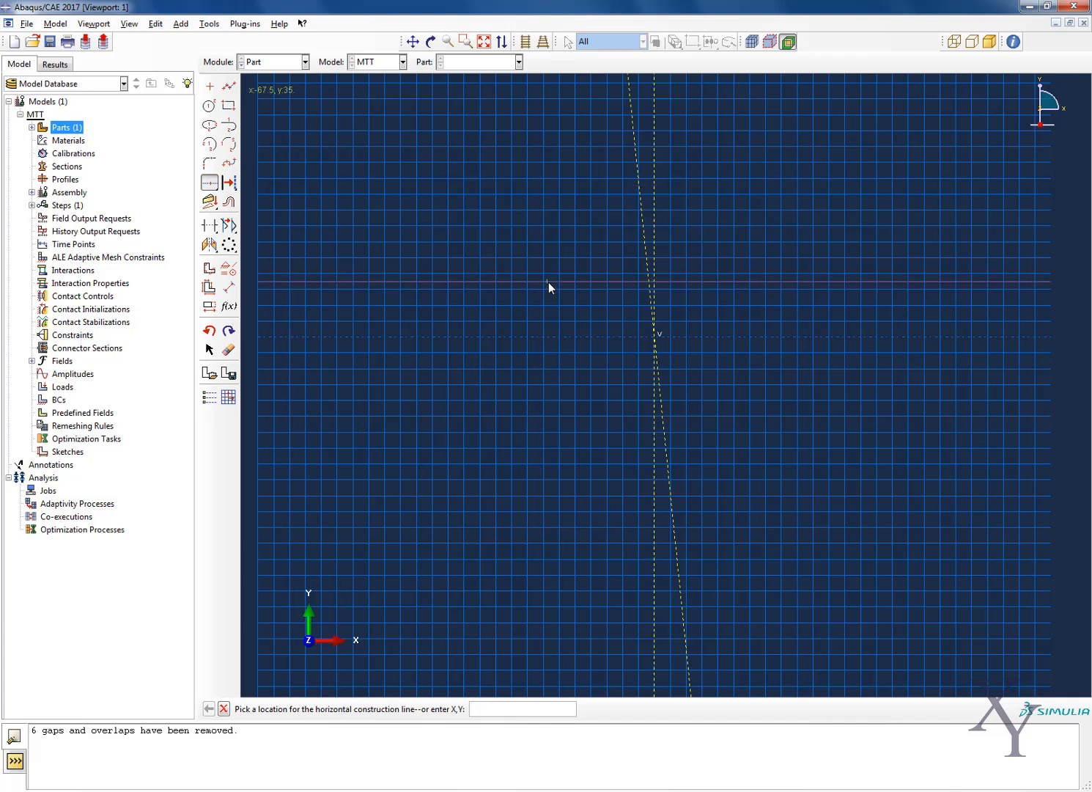
key("Return")
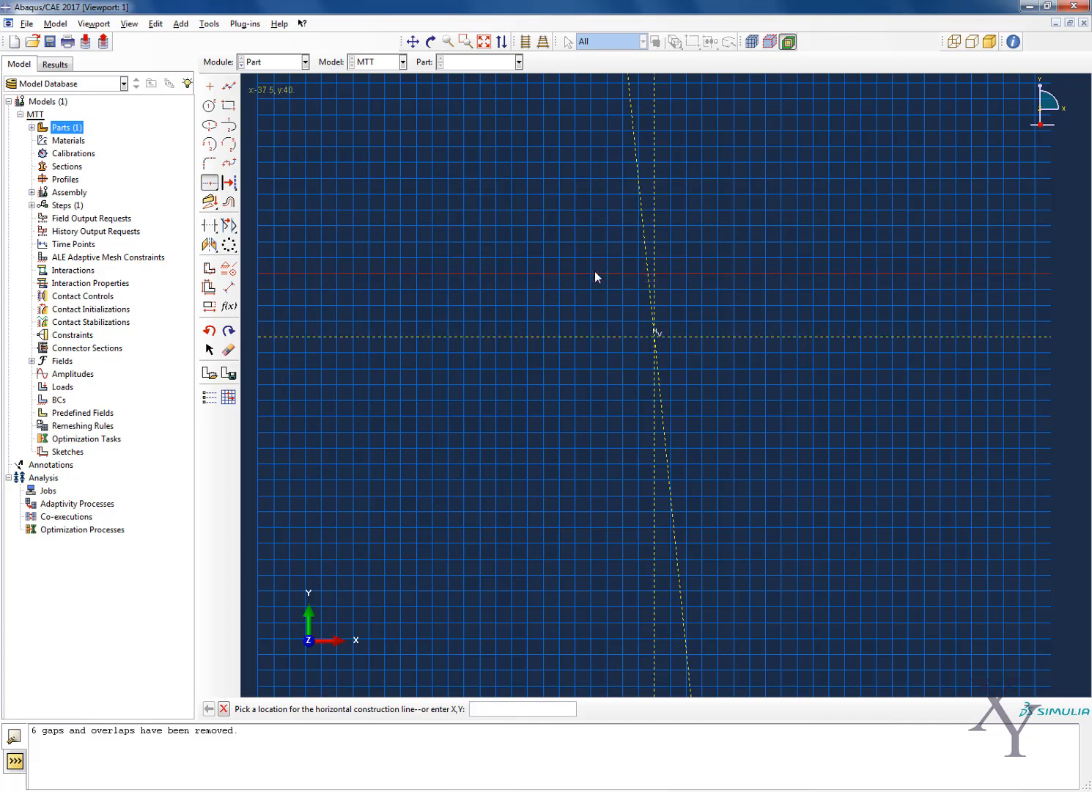
key("Escape")
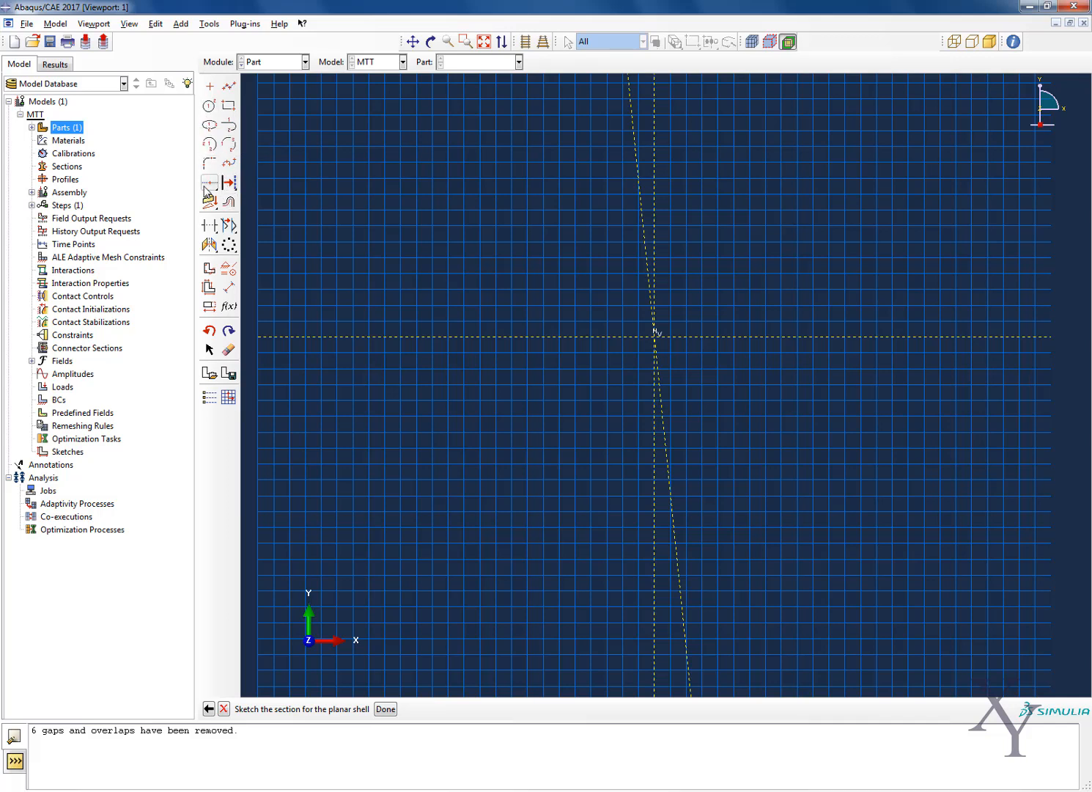
Add a construction circle centred at 0,0 with its perimeter point at 30,0
left_click_drag(207, 187, 315, 189)
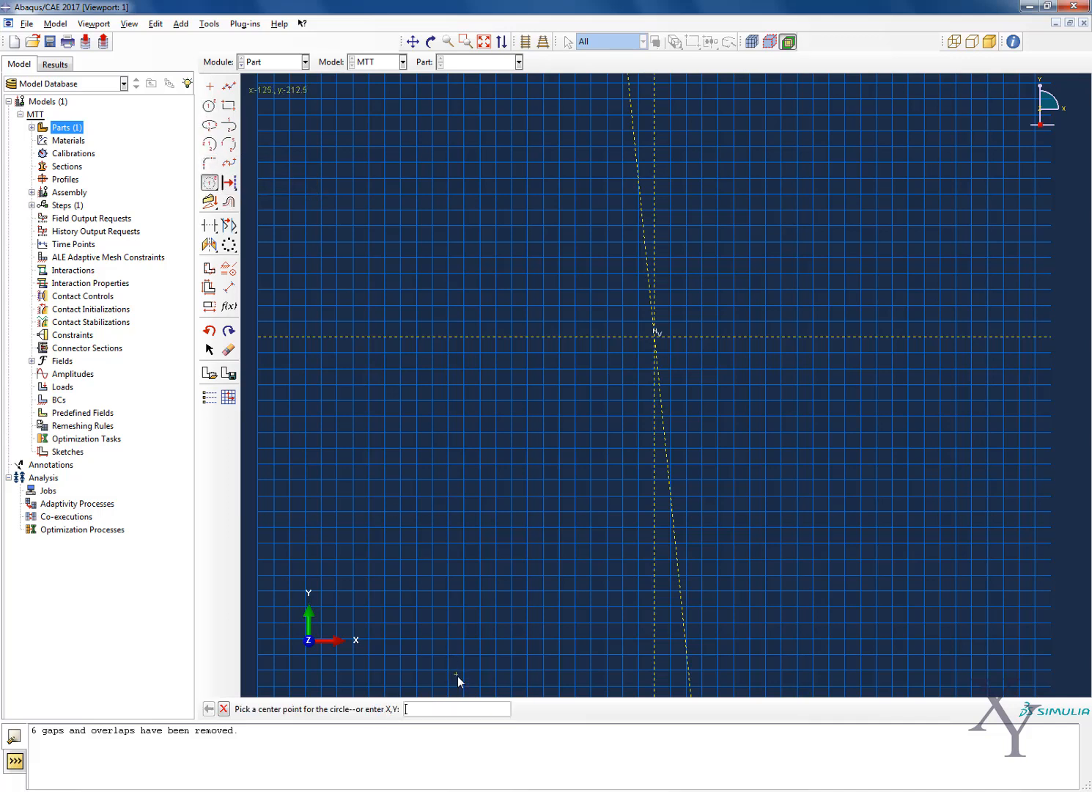
type("0,0")
key("Return")
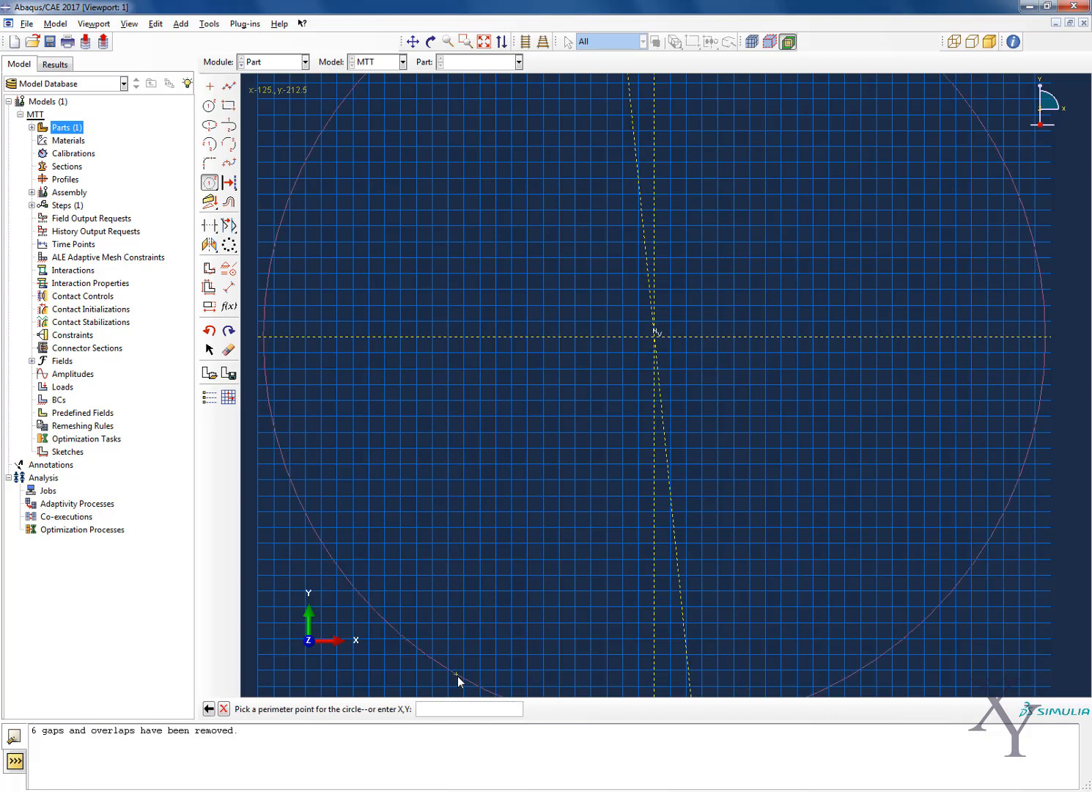
type("30,0")
key("Return")
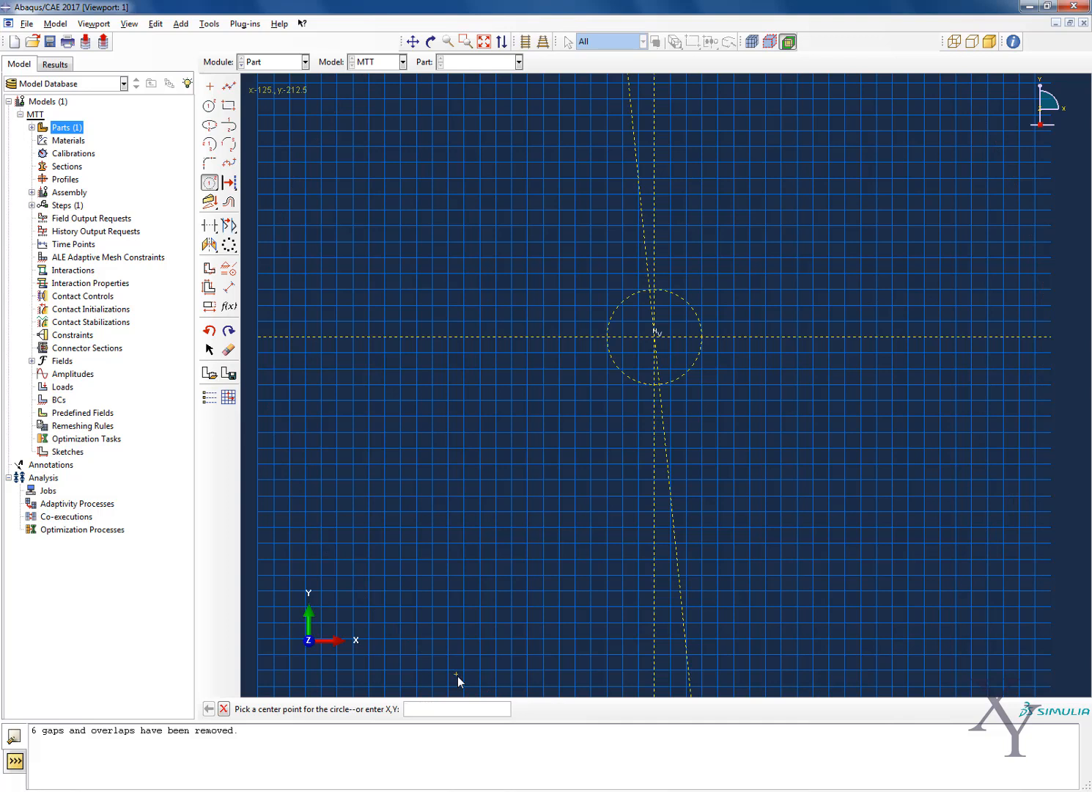
Add an outer construction circle centred at 0,0 with its perimeter point at 73,0
type("0,0")
key("Return")
type("75,0")
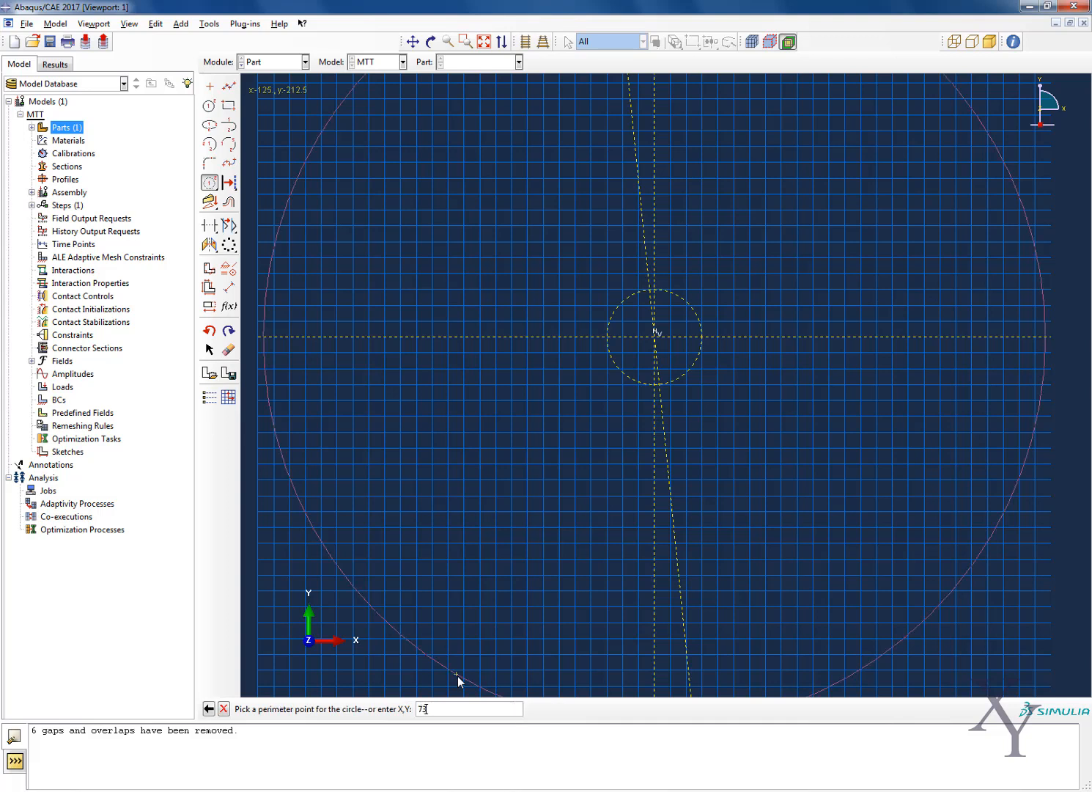
key("Return")
scroll(726, 278, "up", 4)
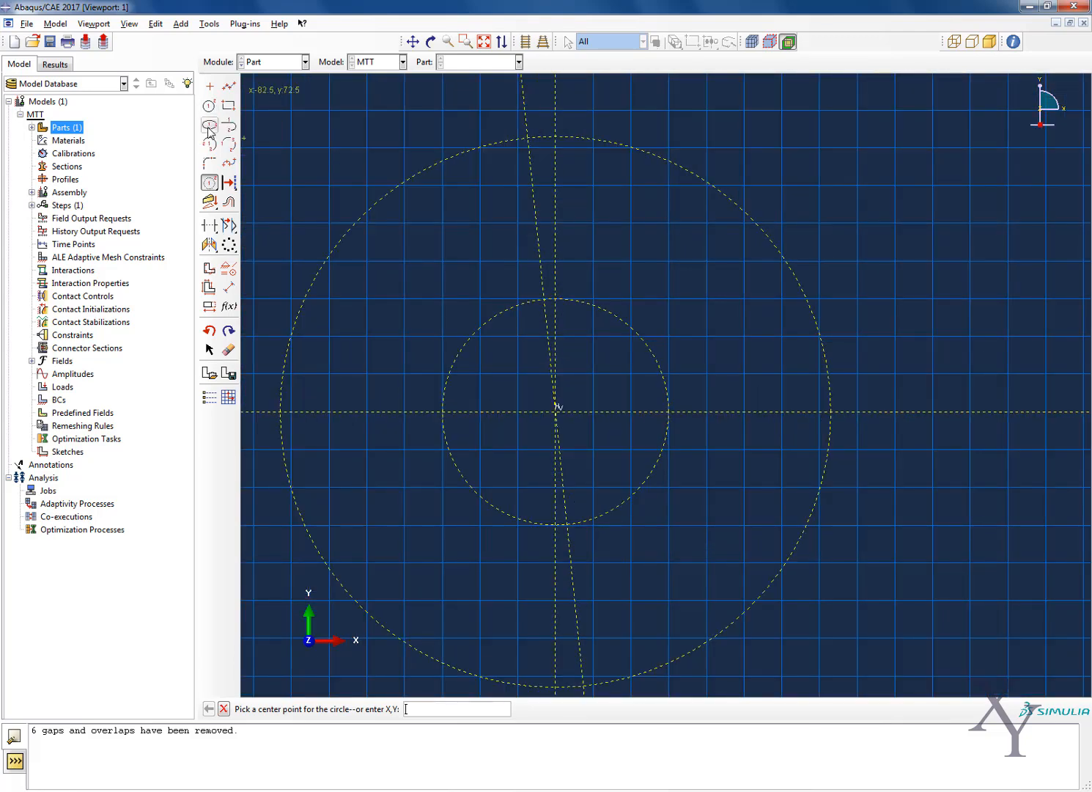
Add a construction line at an angle of 2.905 degrees through 0,0
left_click(211, 183)
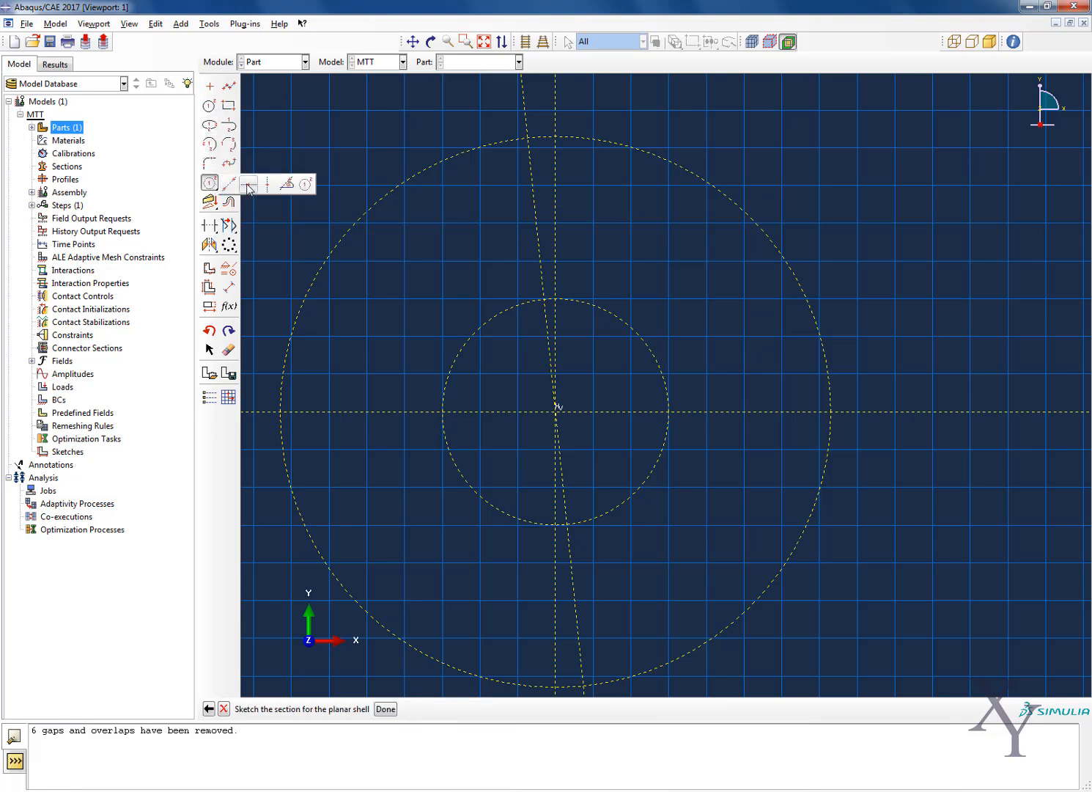
left_click(286, 184)
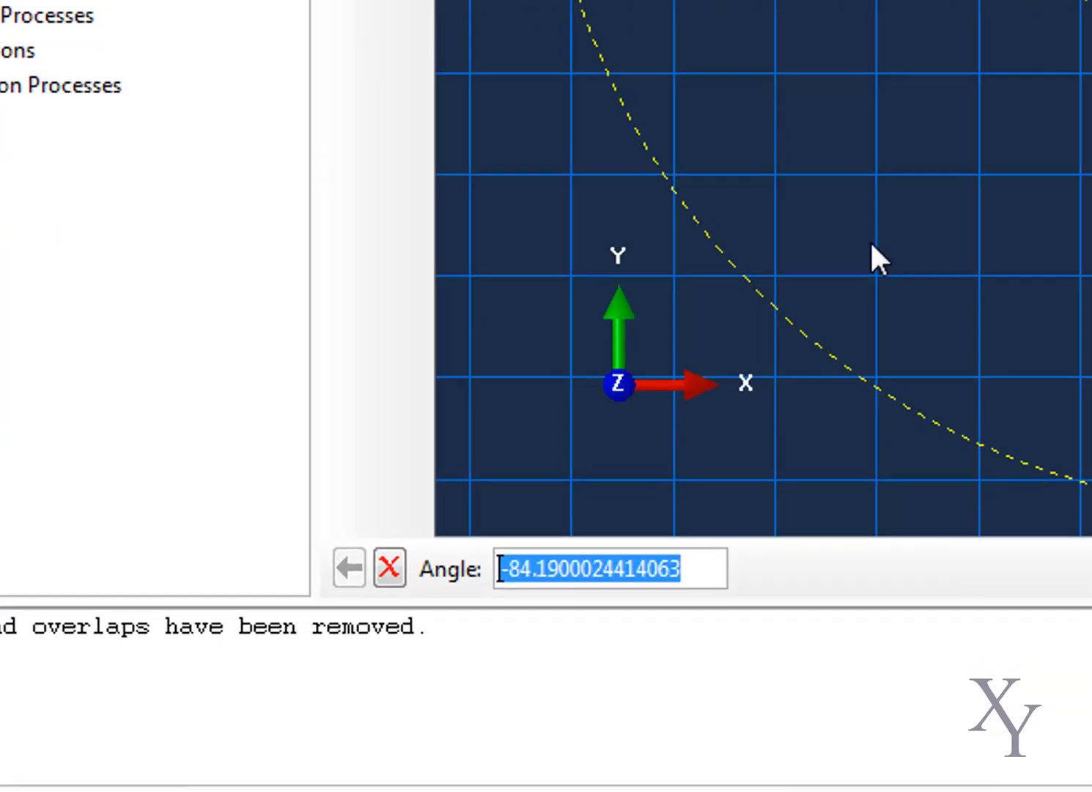
type("2.")
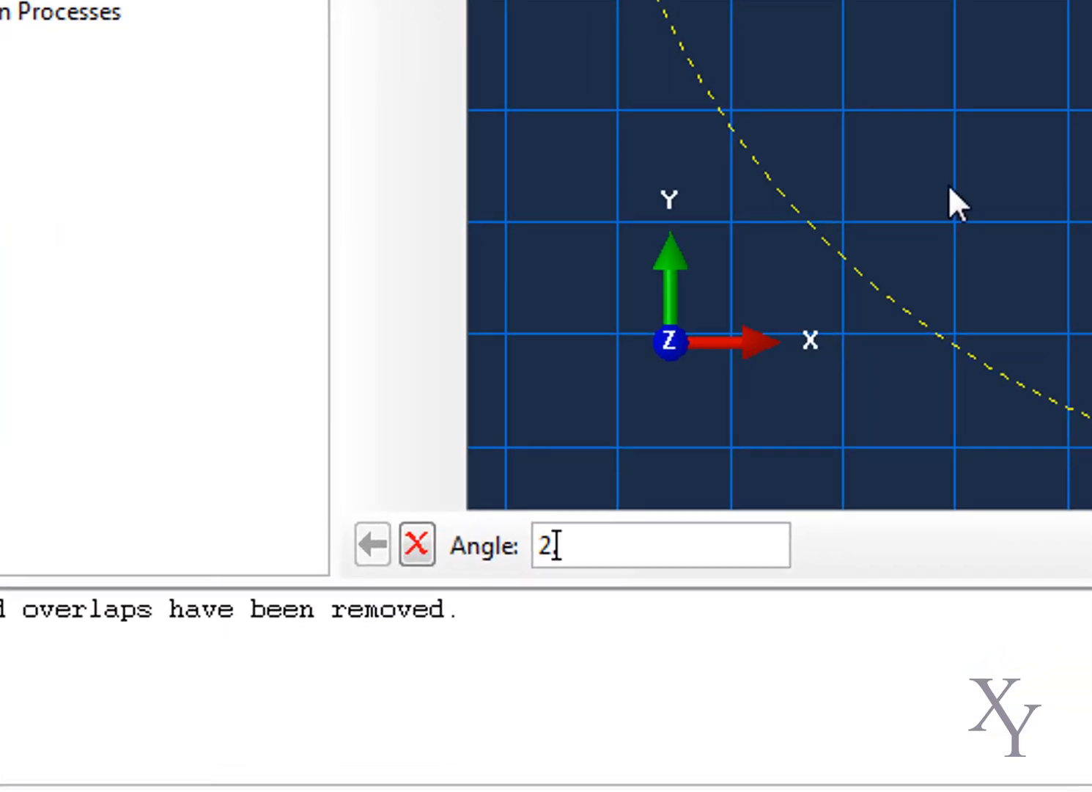
type("905")
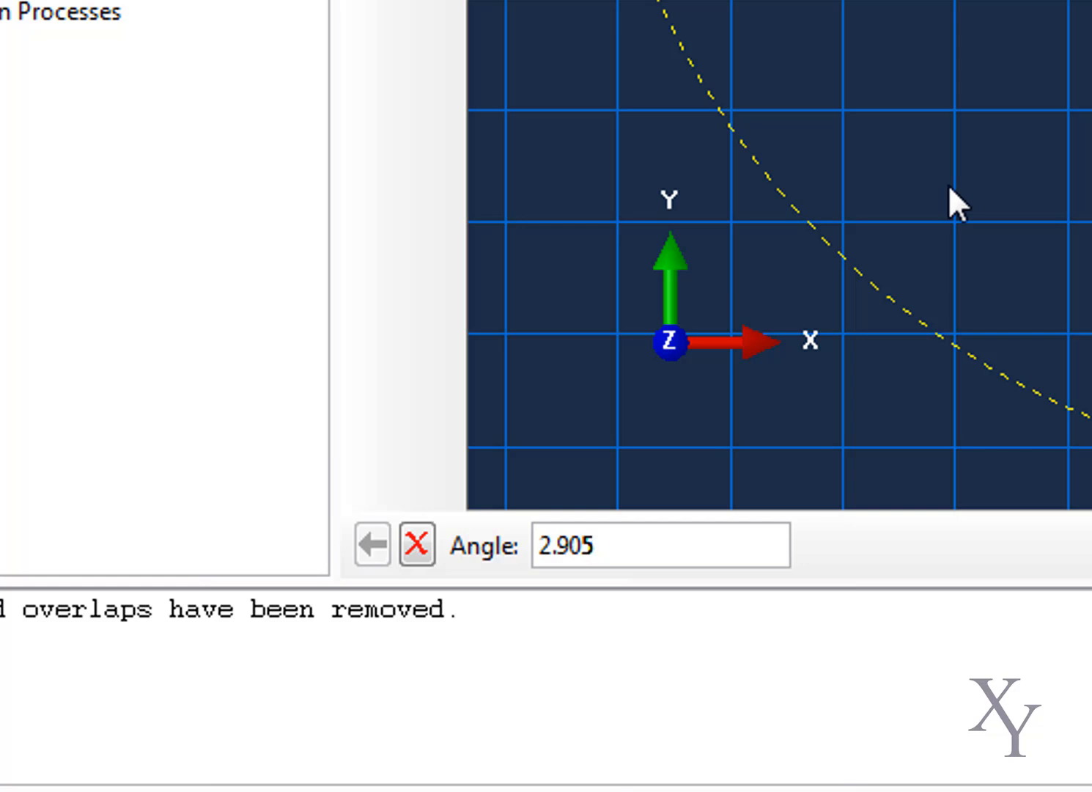
key("Return")
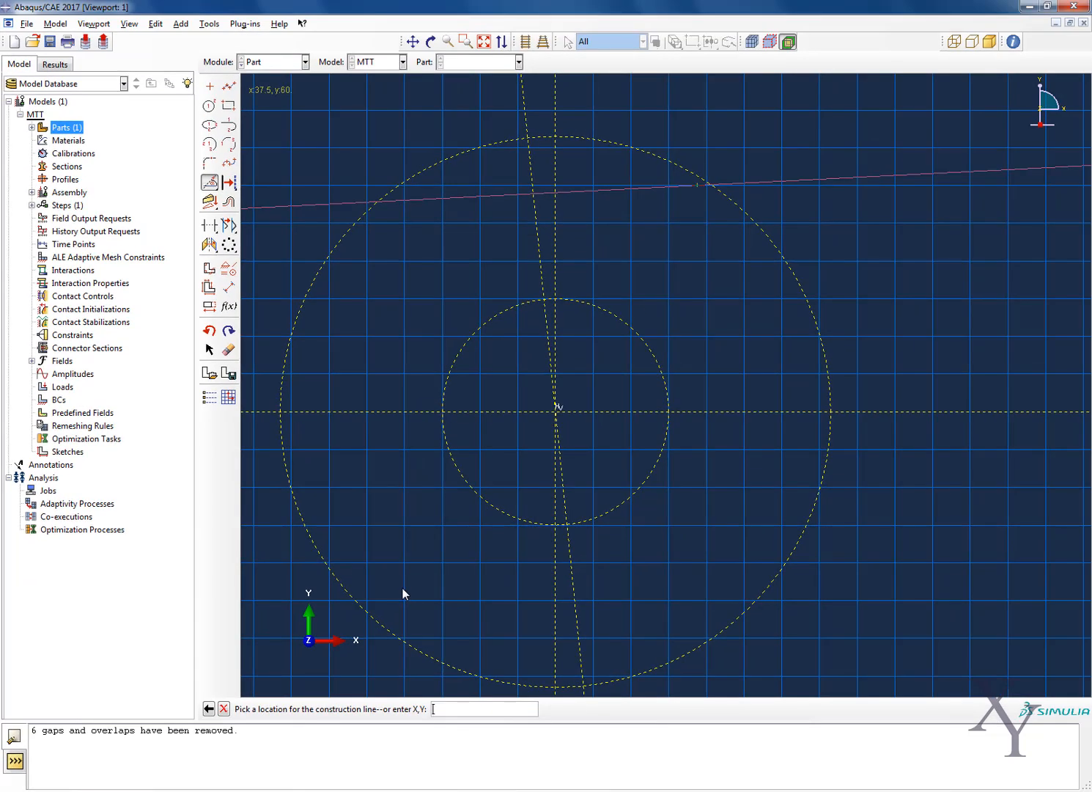
type("0,0")
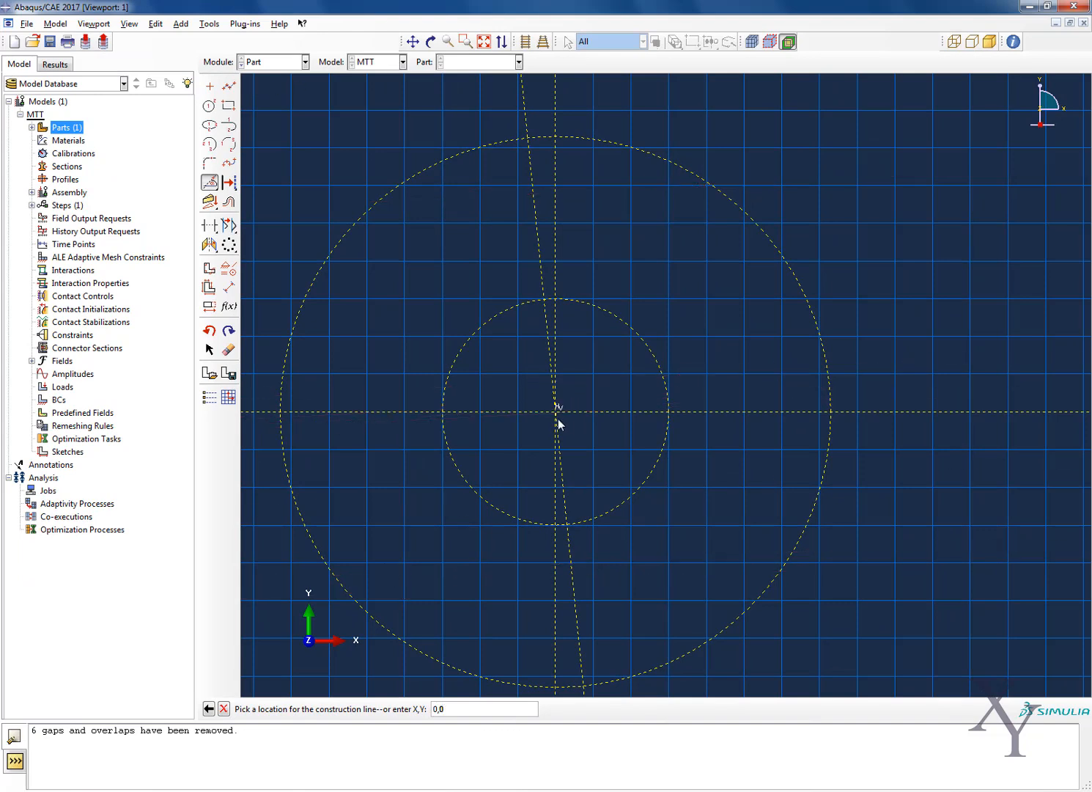
key("Return")
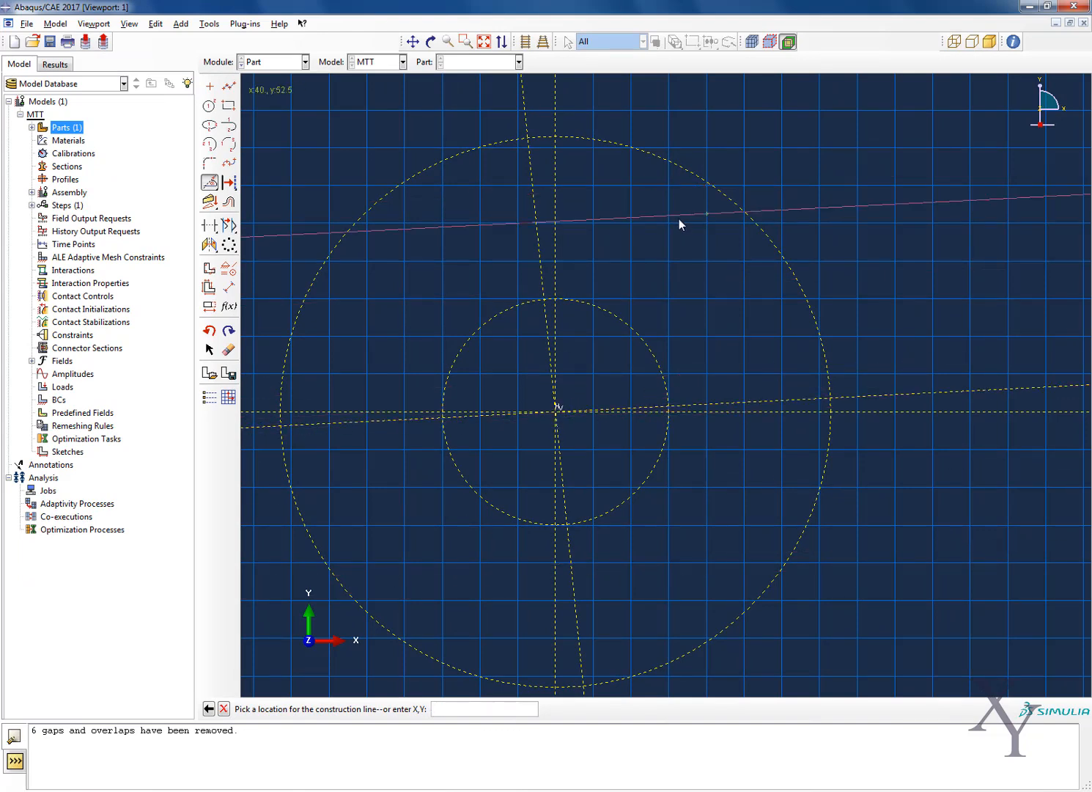
middle_click(702, 212)
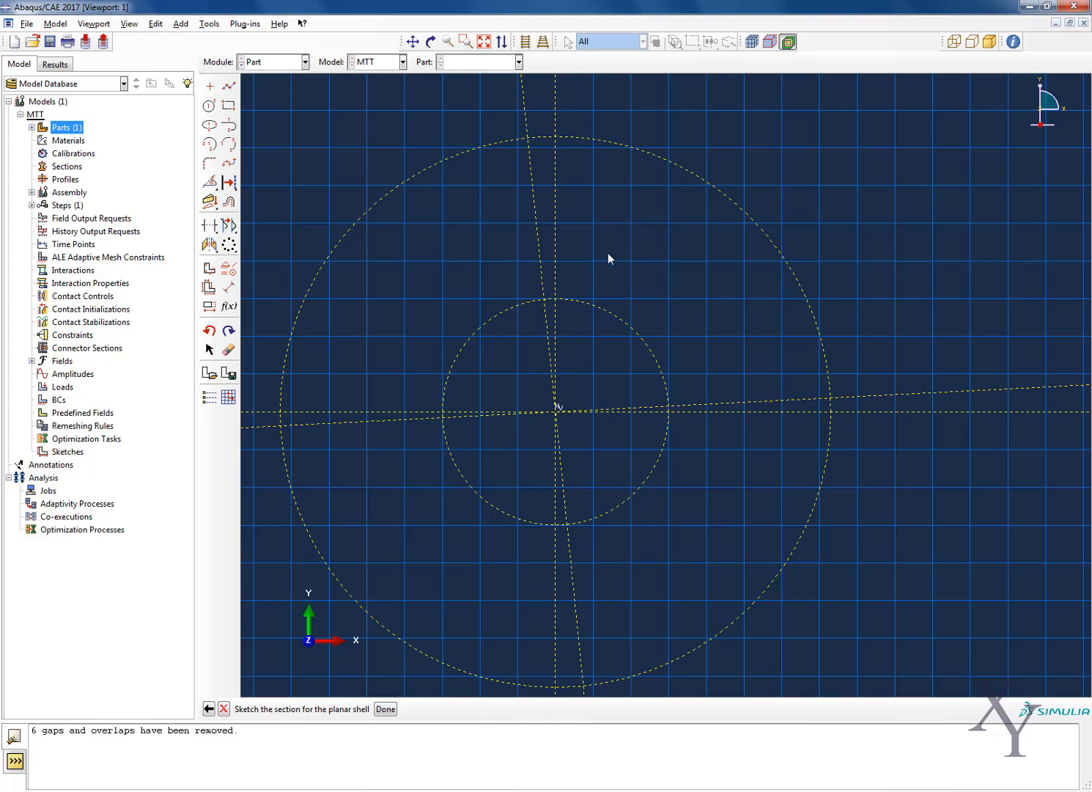
Draw an arc centred at 0,0 along the outer construction circle, from the steep angled construction line to the shallow 2.905-degree one
left_click(209, 144)
type("0")
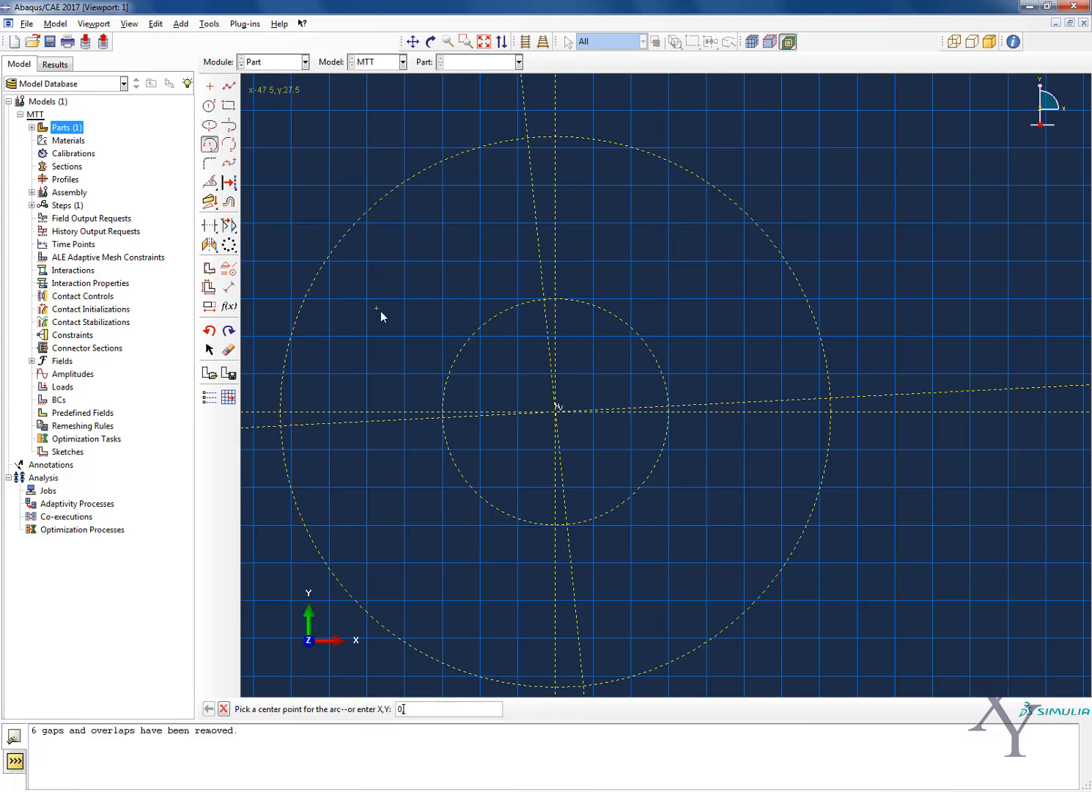
type(",0")
key("Return")
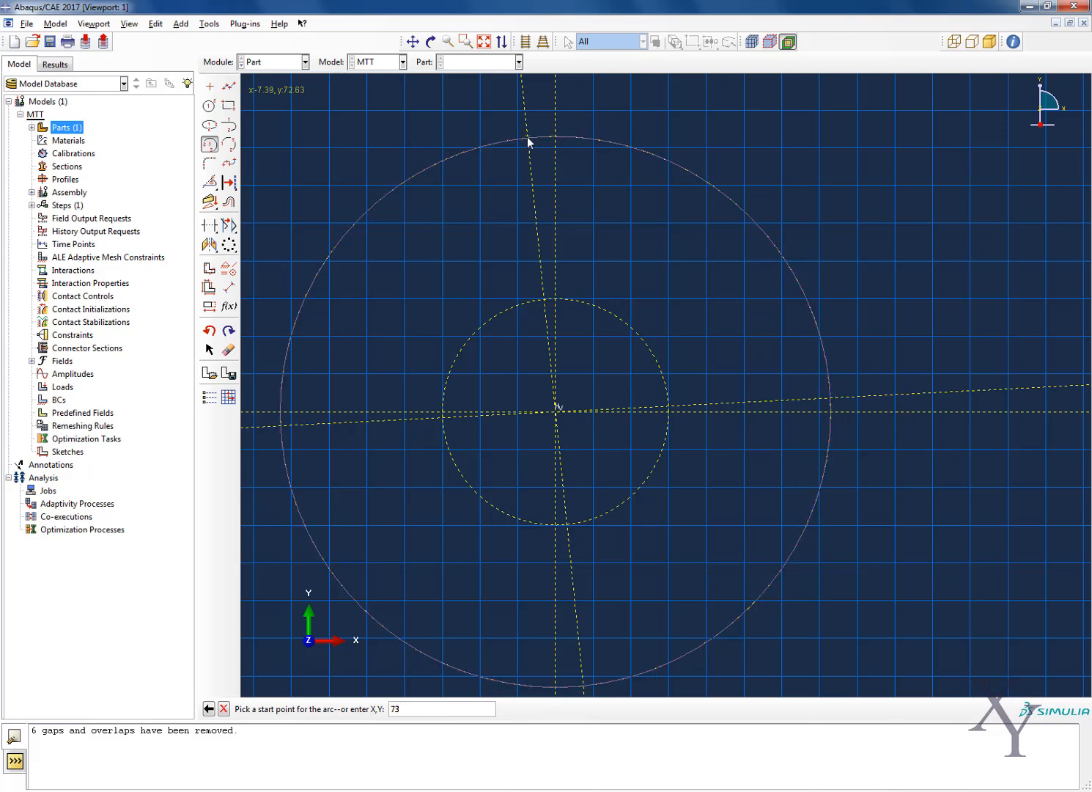
scroll(527, 139, "up", 2)
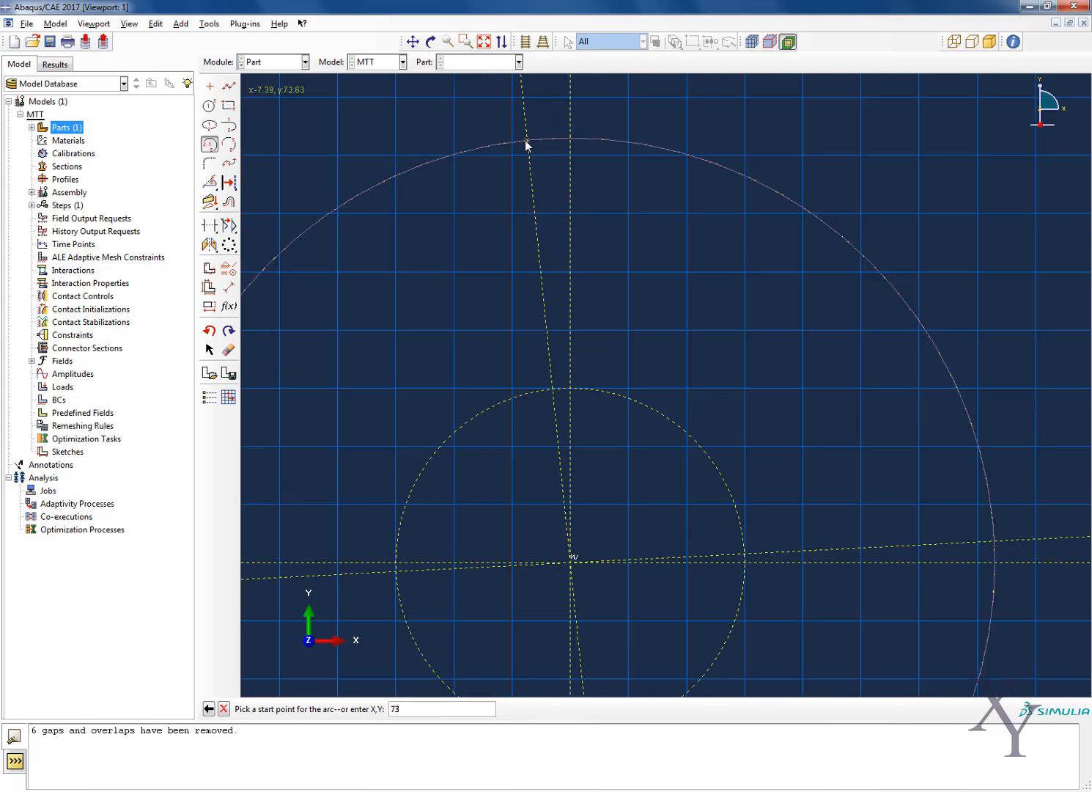
left_click(525, 141)
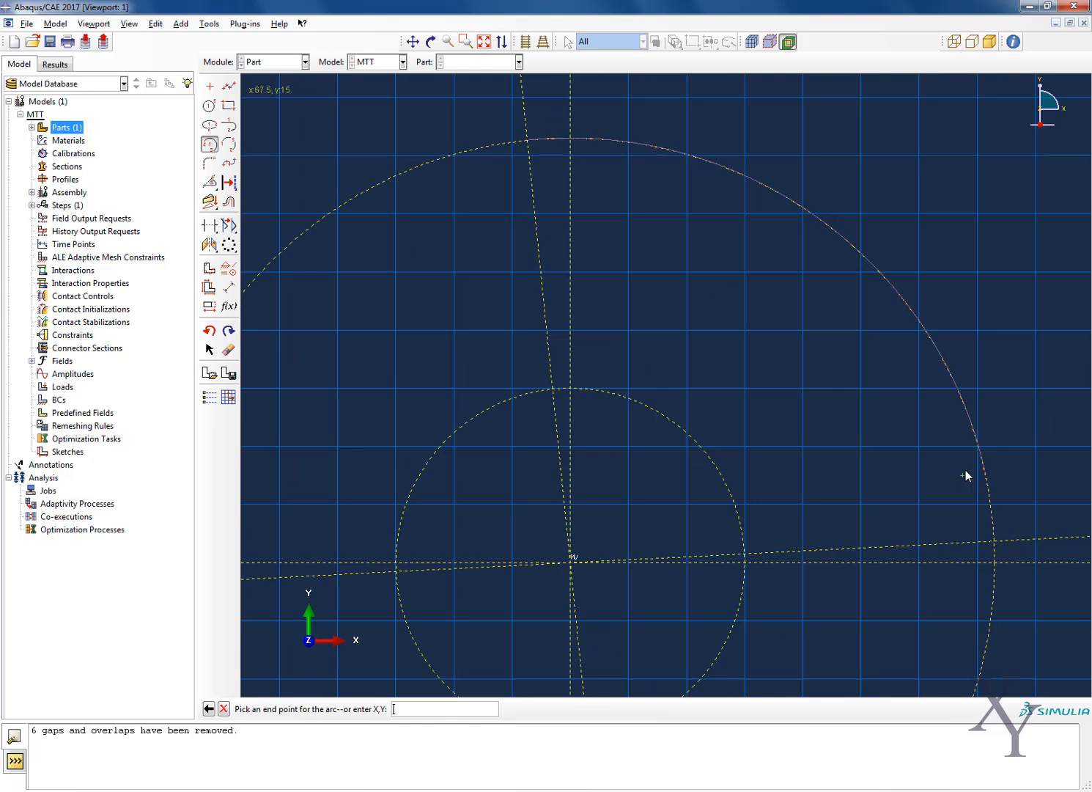
left_click(994, 541)
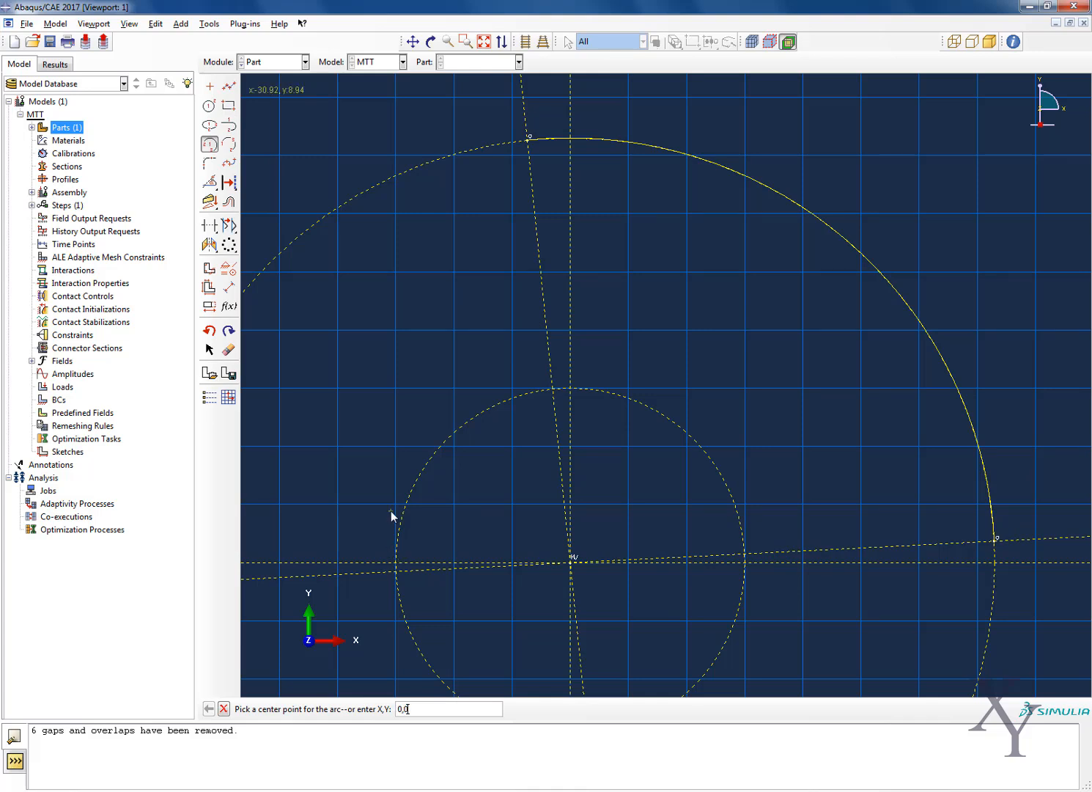
Draw a second arc centred at 0,0 along the inner construction circle between the same two angled construction lines
type("0,0")
key("Return")
left_click(555, 389)
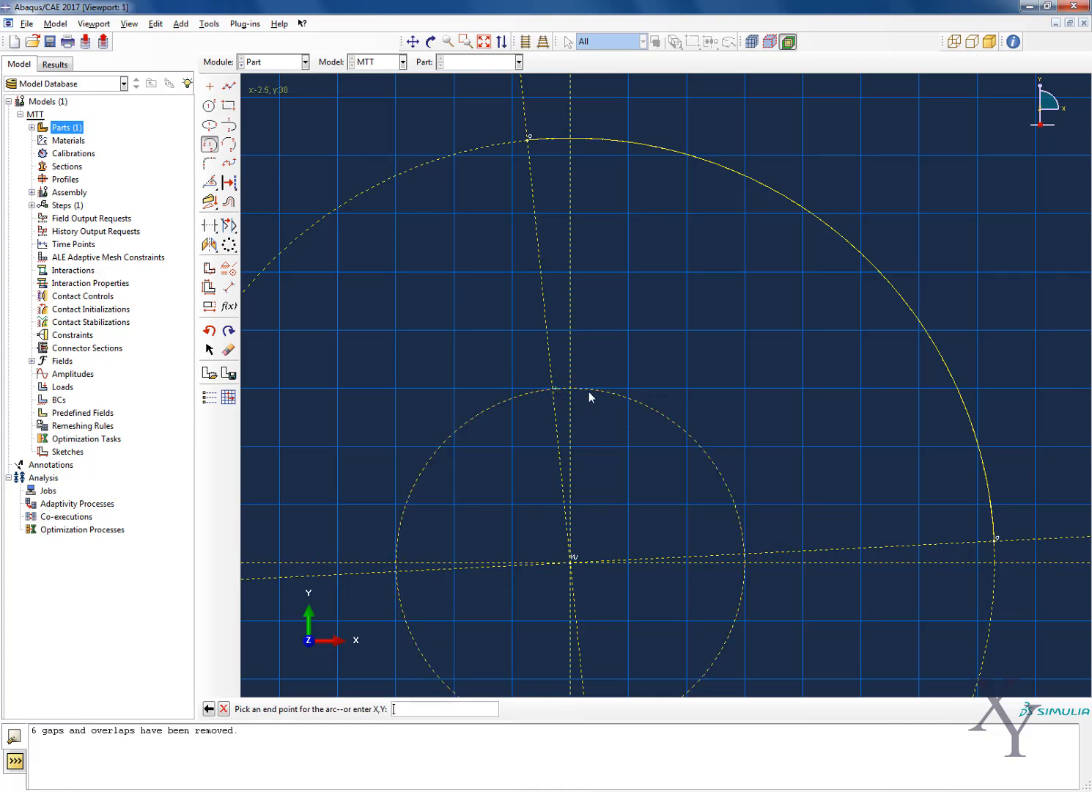
left_click(746, 551)
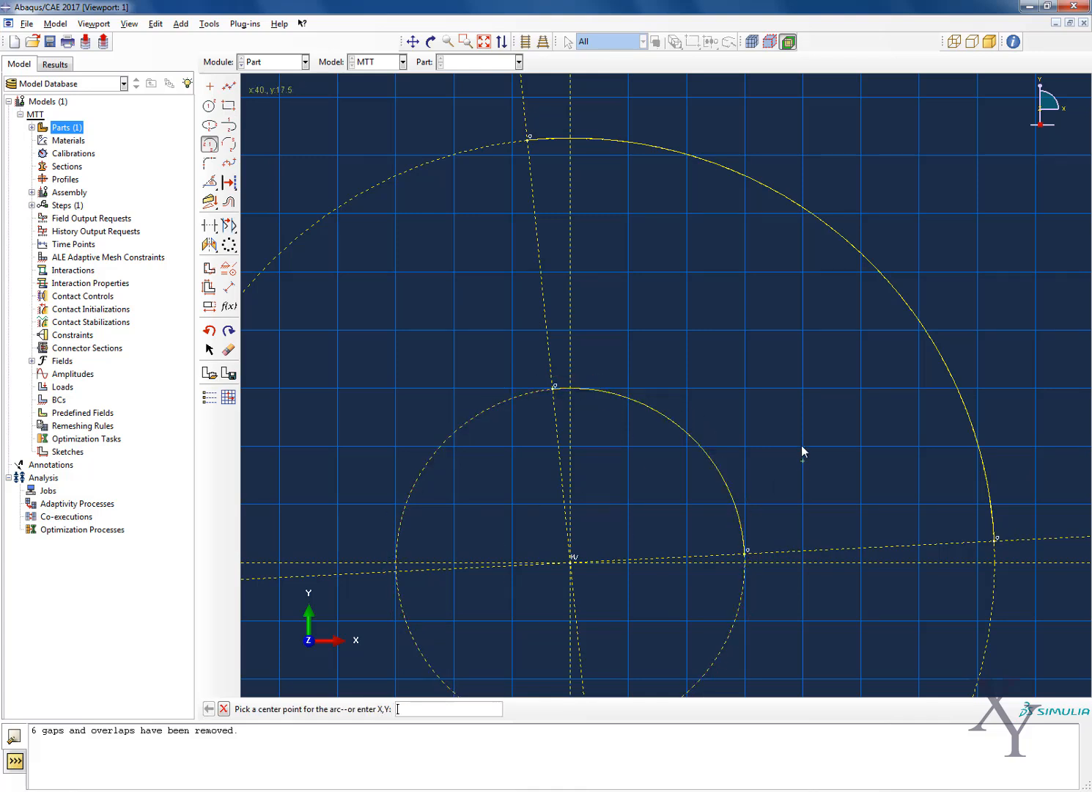
Connect the ends of the inner and outer arcs with two straight lines to close the sector, and finish the web's shell sketch
left_click(228, 86)
left_click(529, 138)
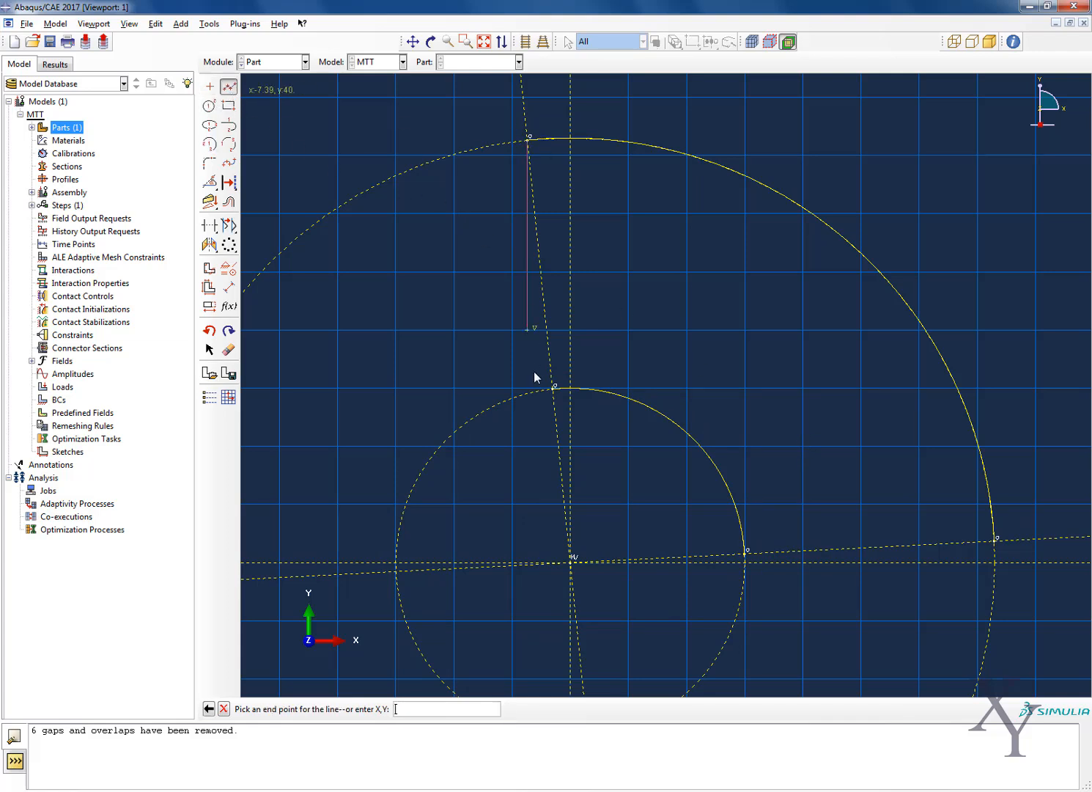
left_click(555, 387)
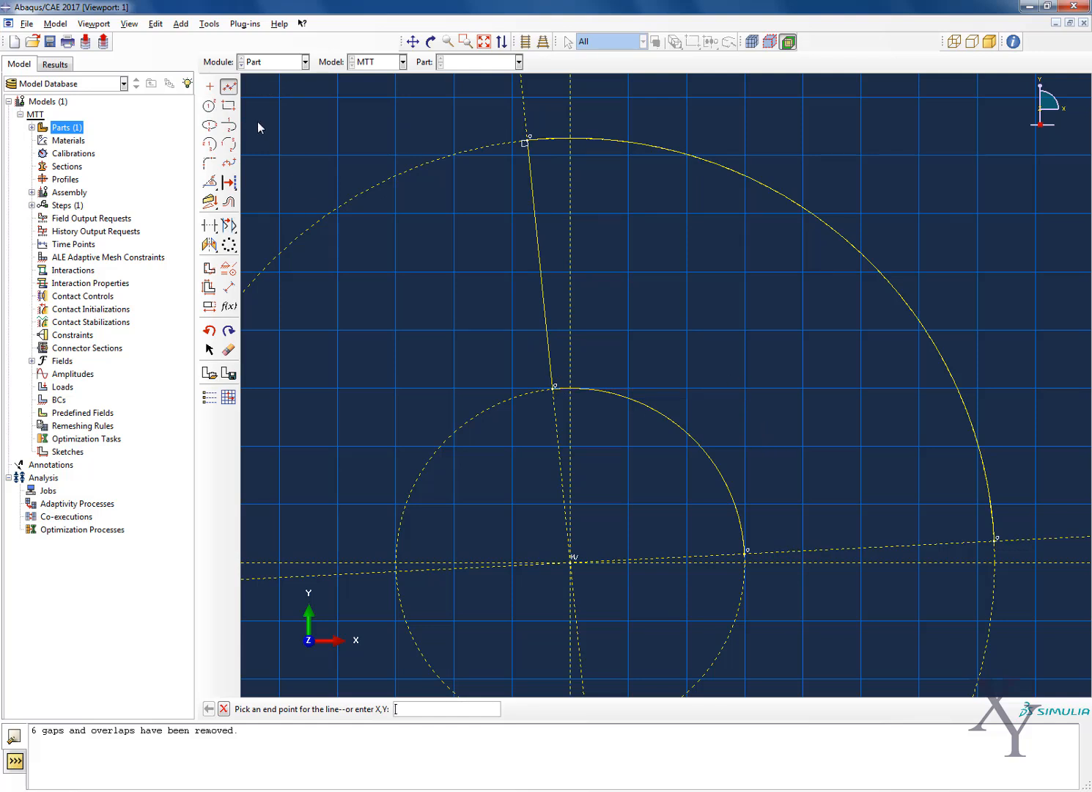
left_click(232, 92)
left_click(232, 90)
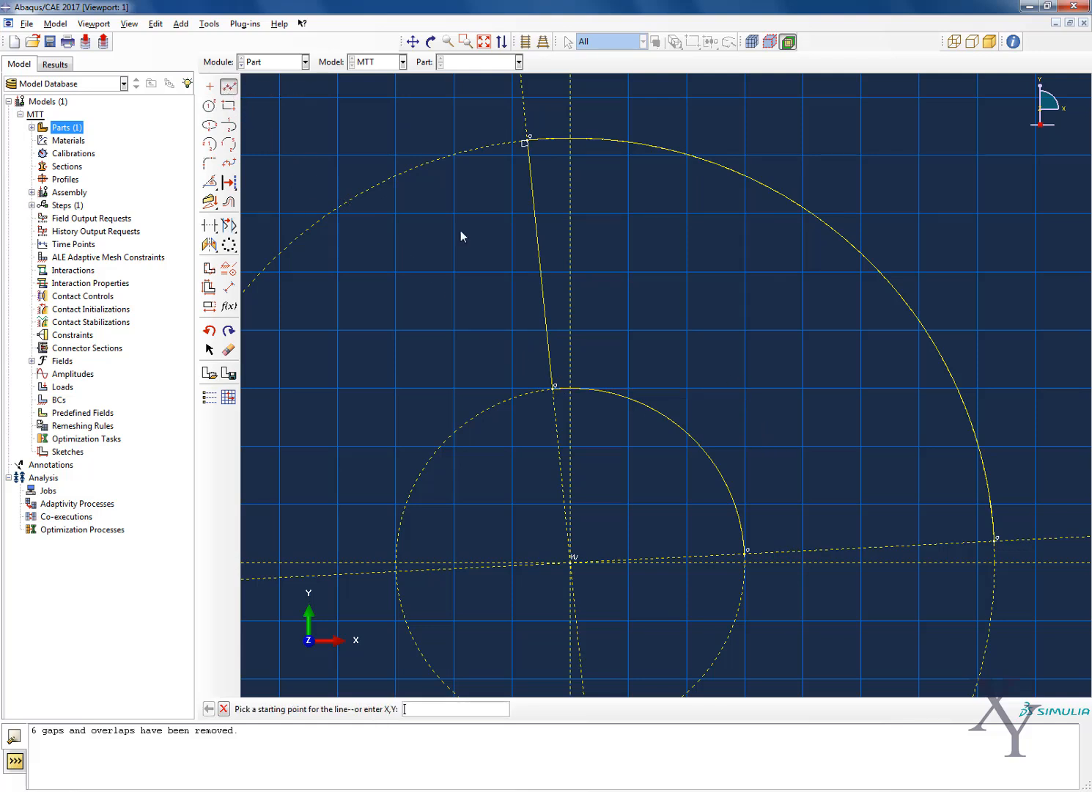
left_click(749, 553)
left_click(996, 543)
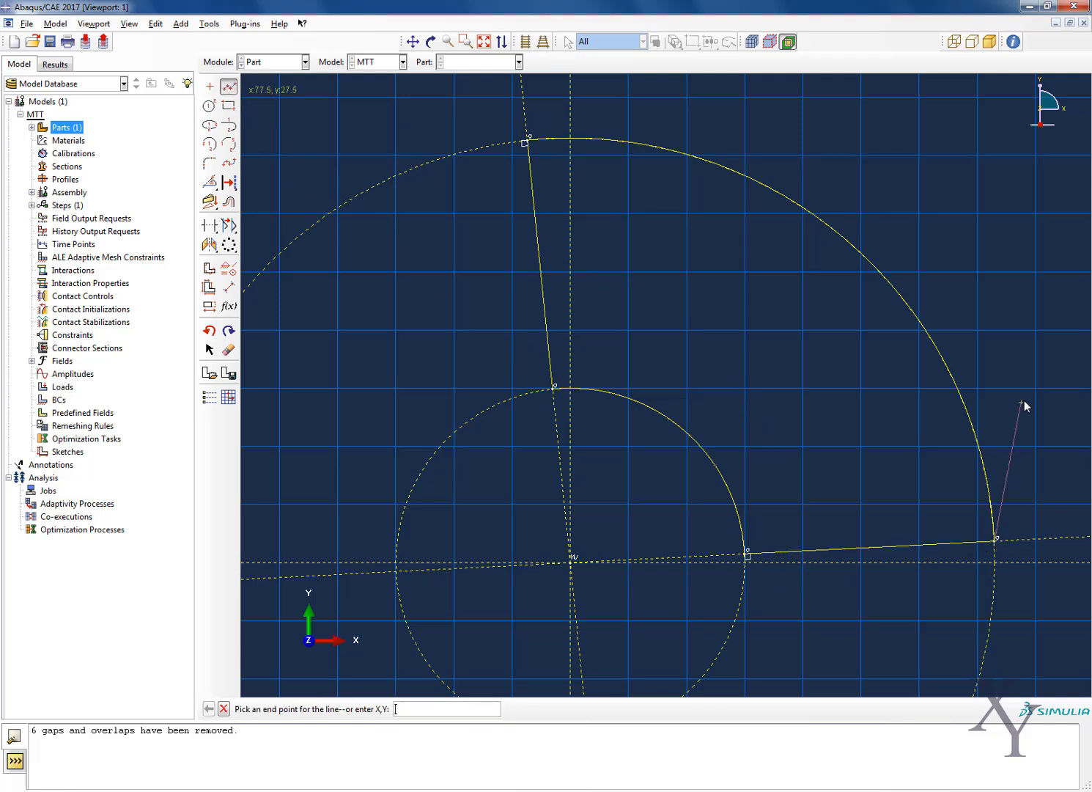
key("Escape")
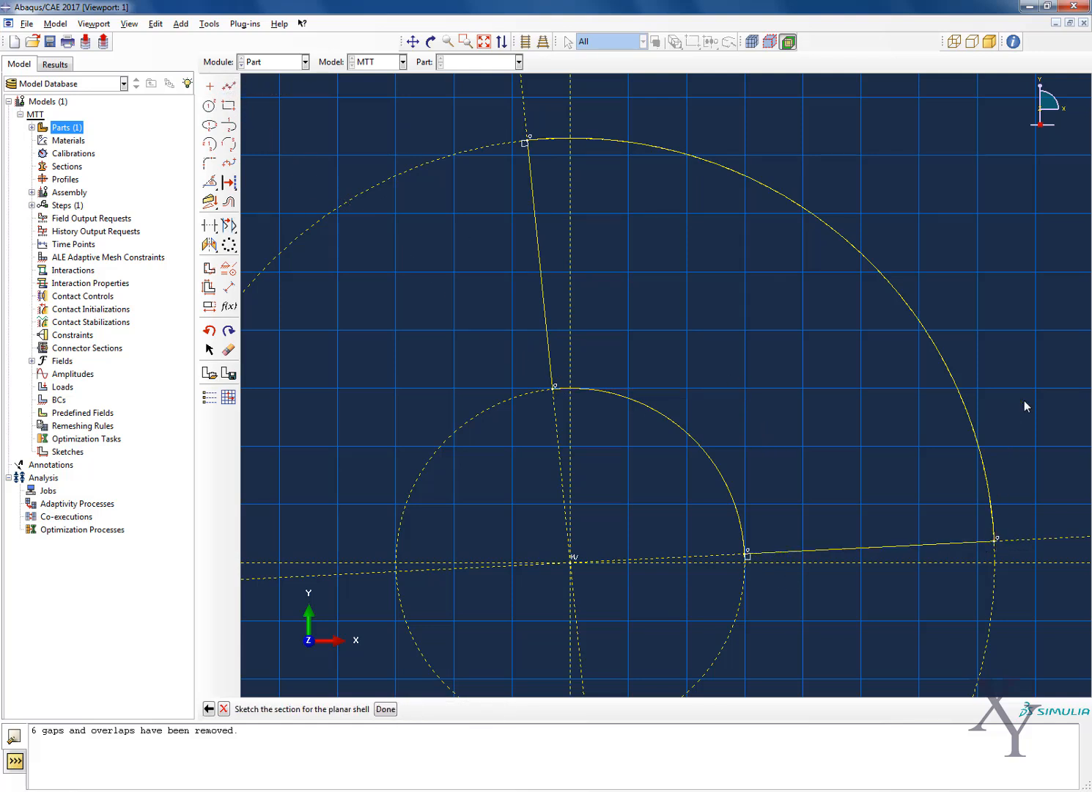
left_click(386, 708)
scroll(459, 423, "down", 3)
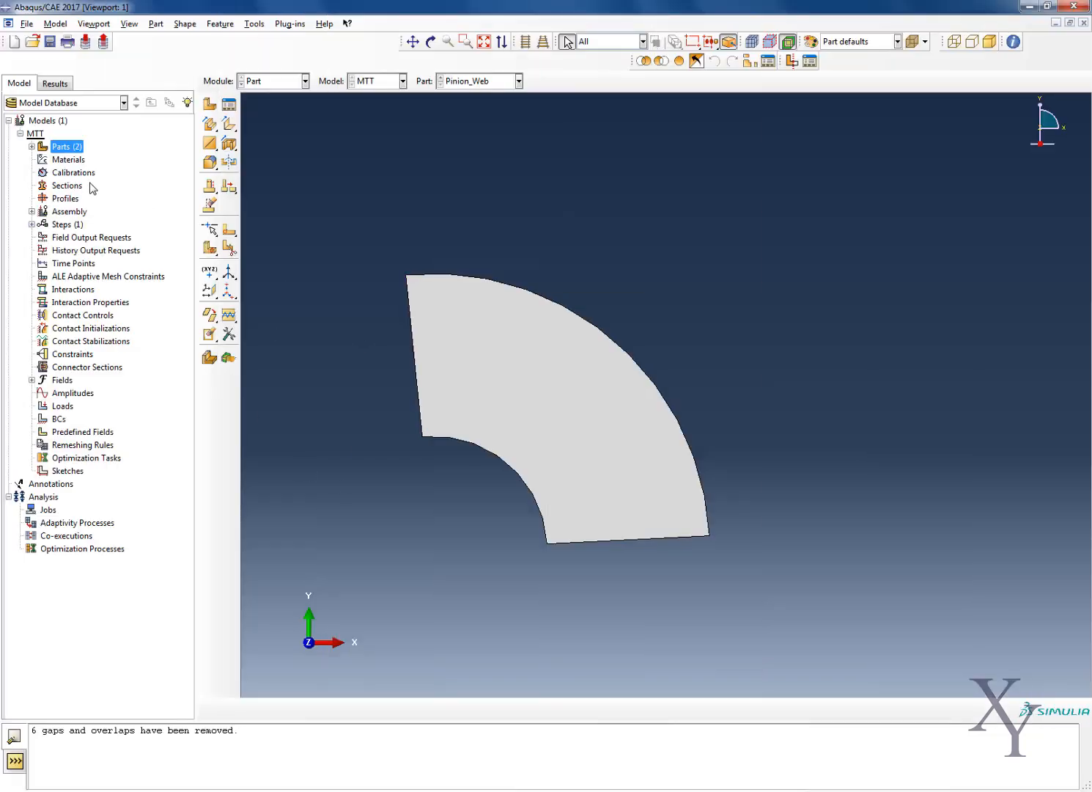
Create a new 2D planar part of type analytical rigid and open its section sketch
left_click(31, 146)
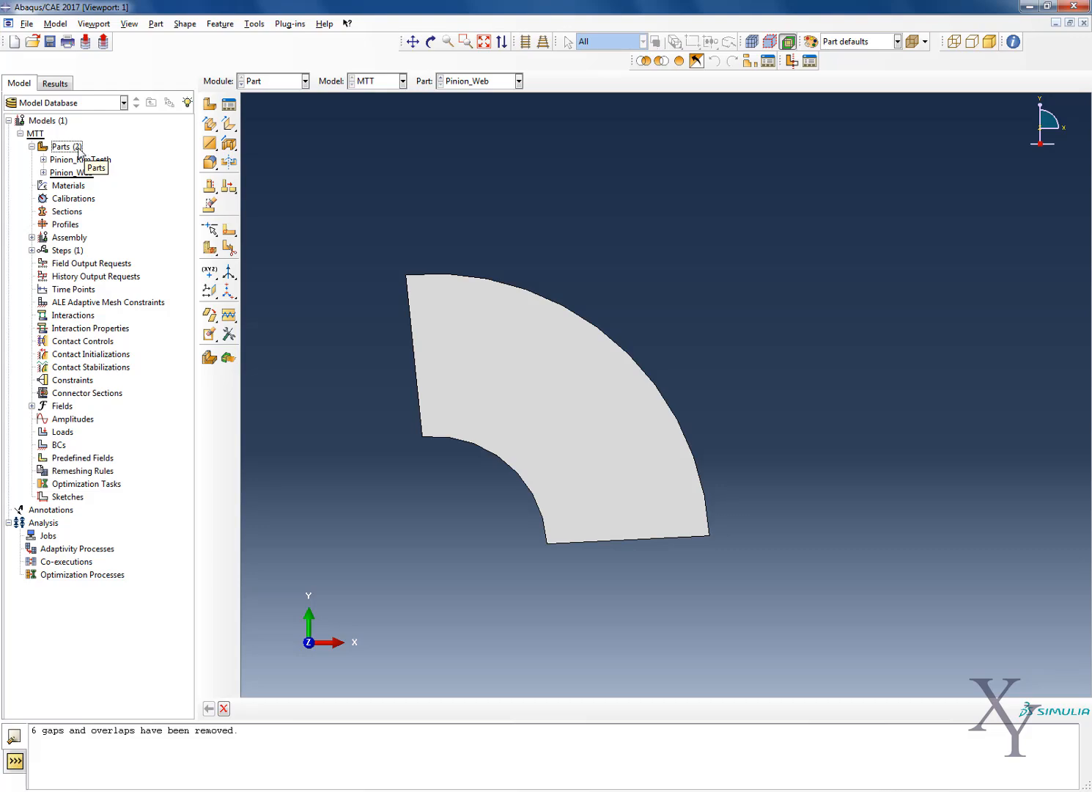
right_click(79, 149)
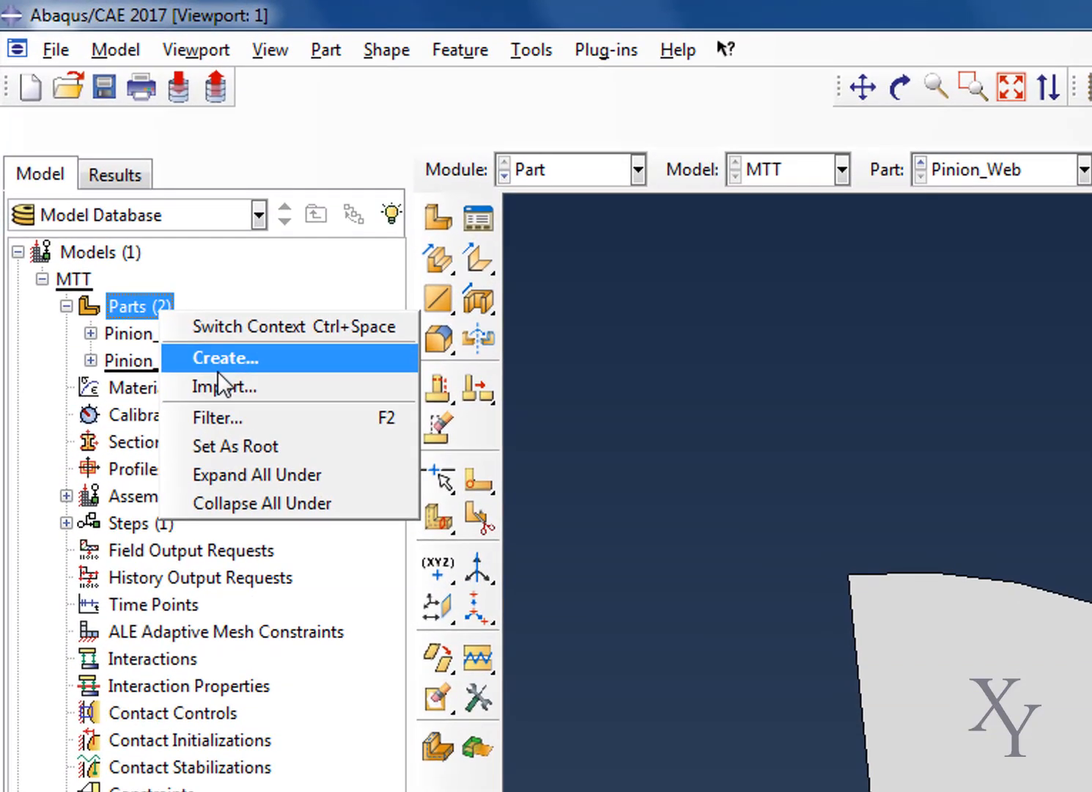
left_click(220, 361)
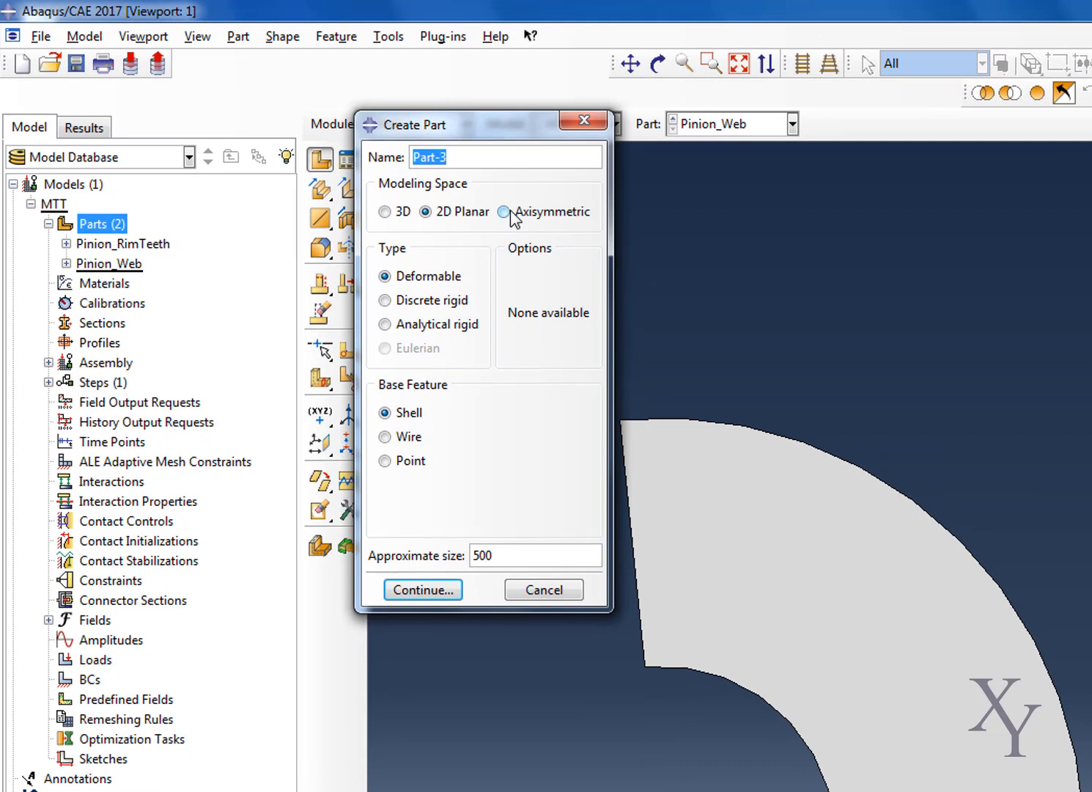
left_click(420, 324)
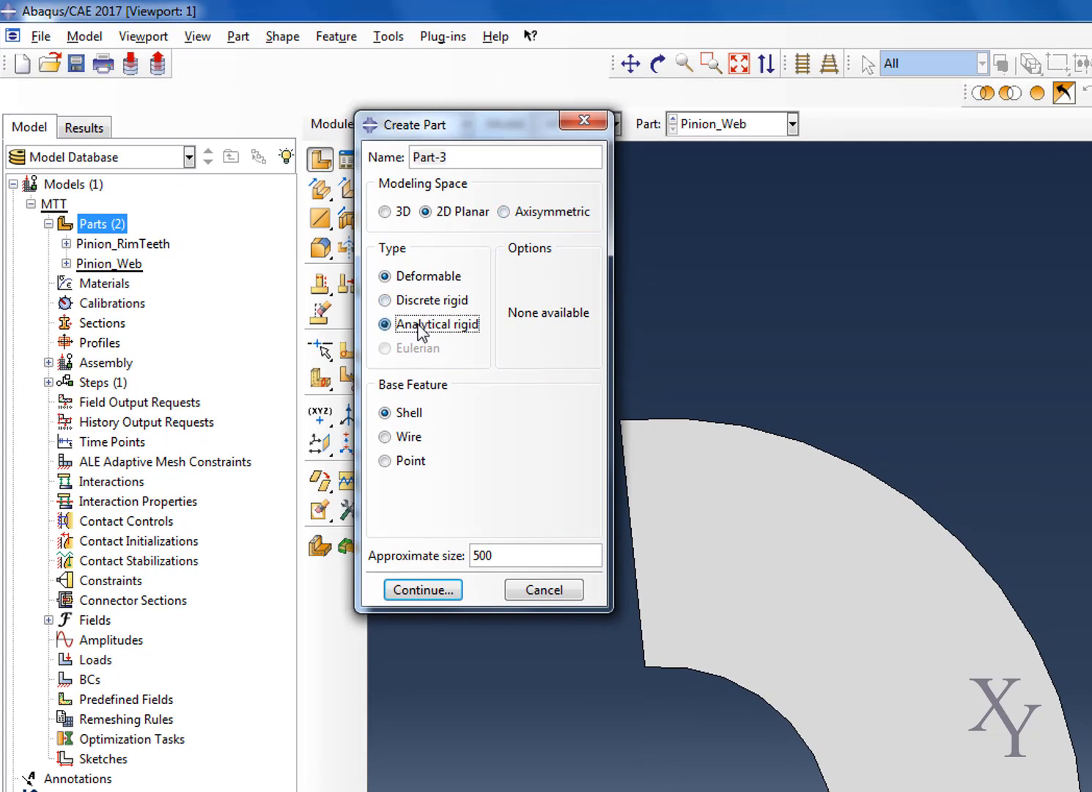
left_click_drag(508, 560, 383, 551)
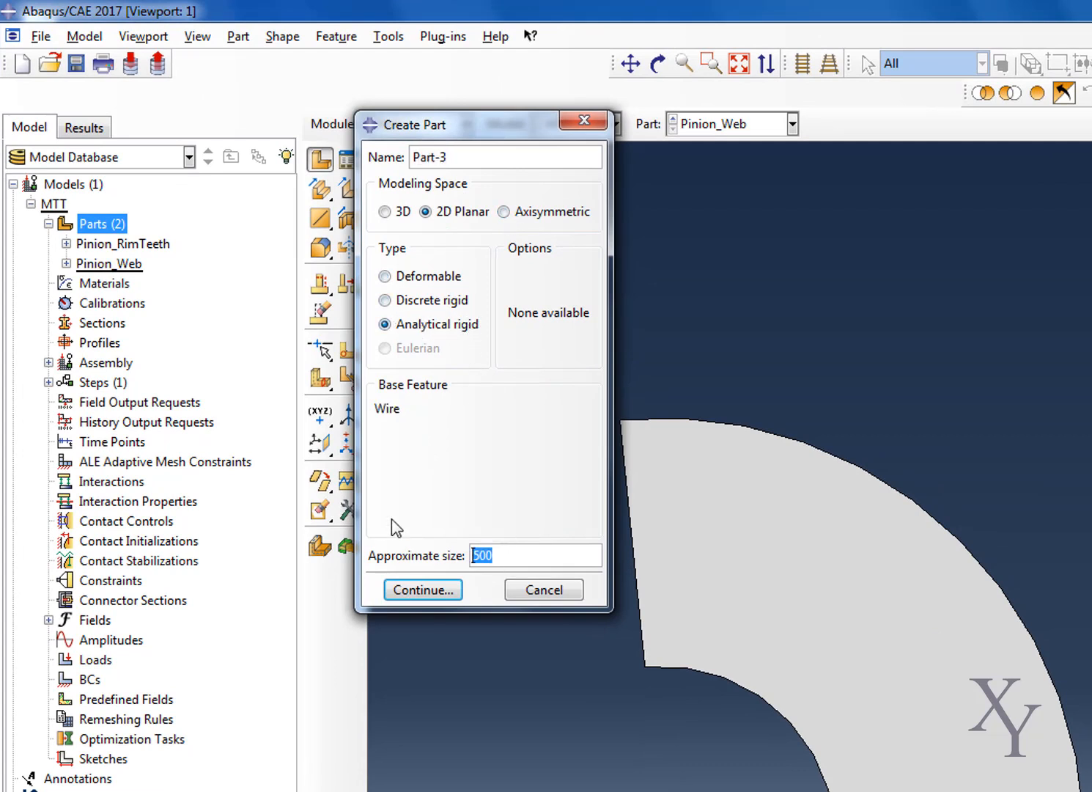
left_click(416, 590)
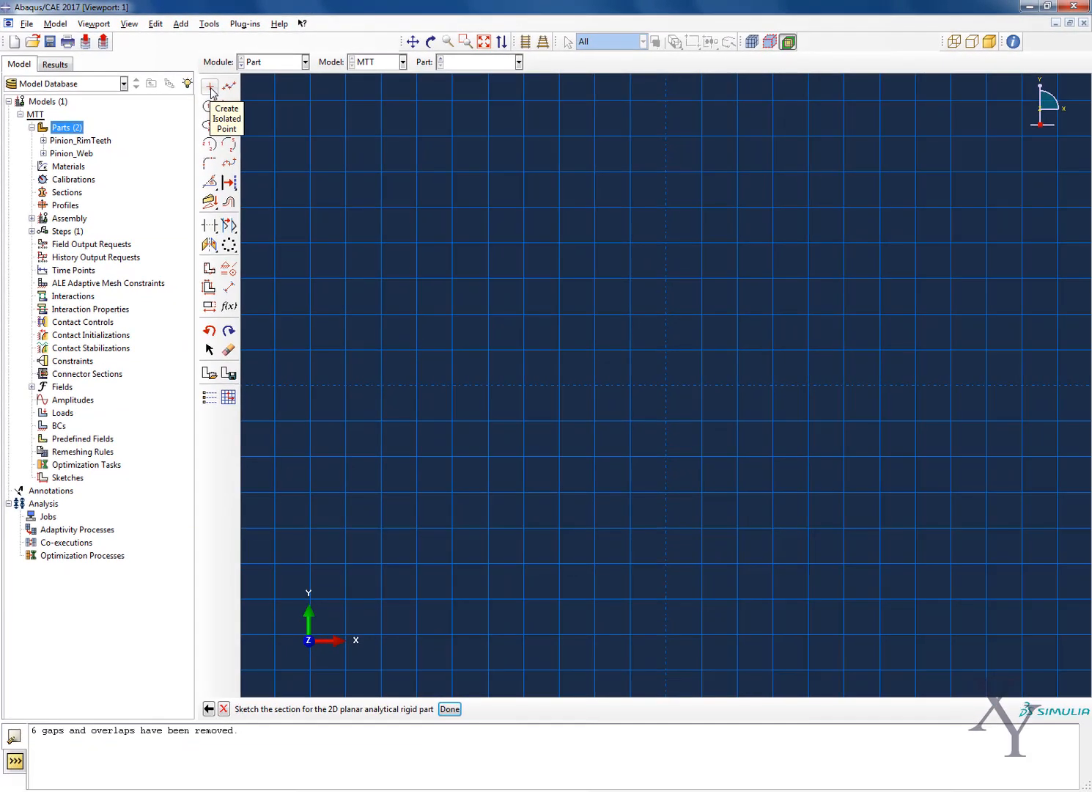
Add a vertical and a horizontal construction line through 0,0
left_click(209, 181)
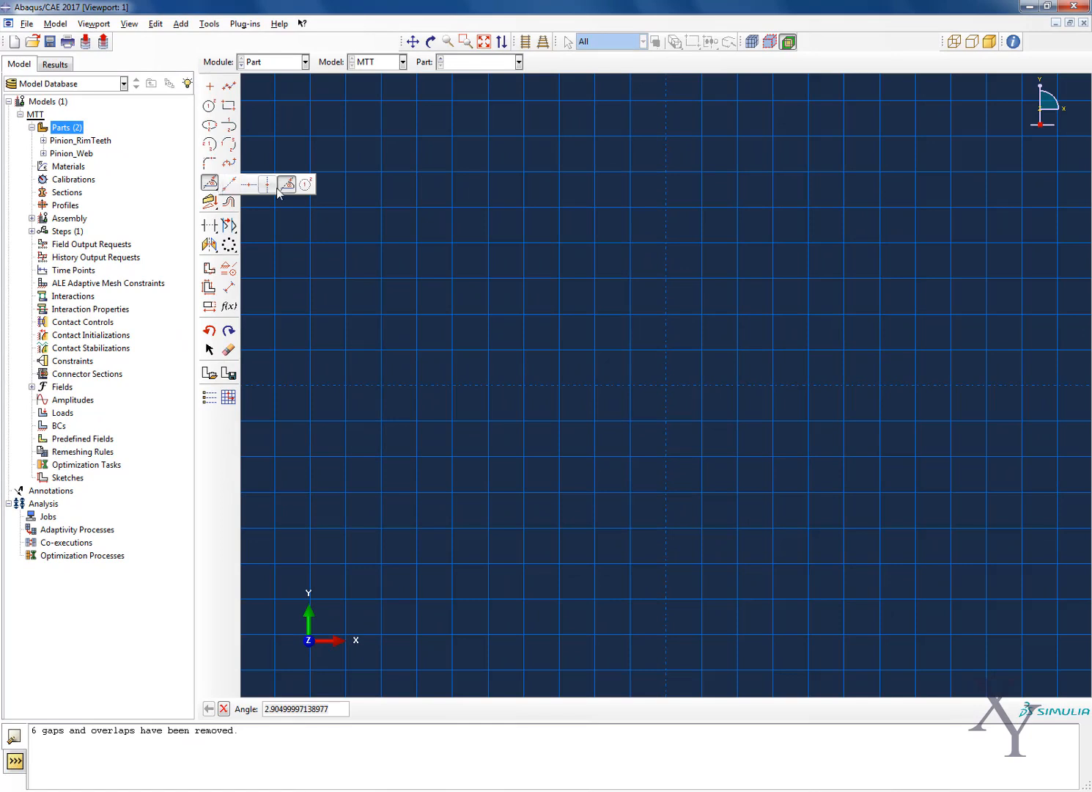
left_click(267, 184)
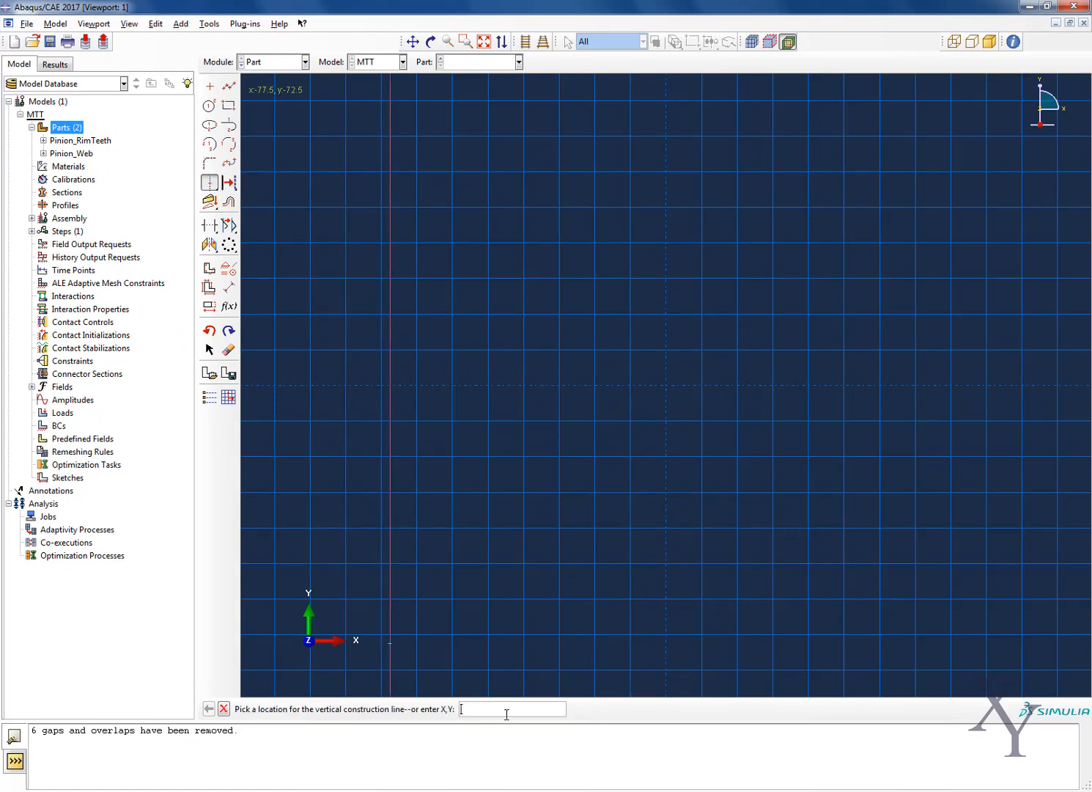
type(",0")
key("Return")
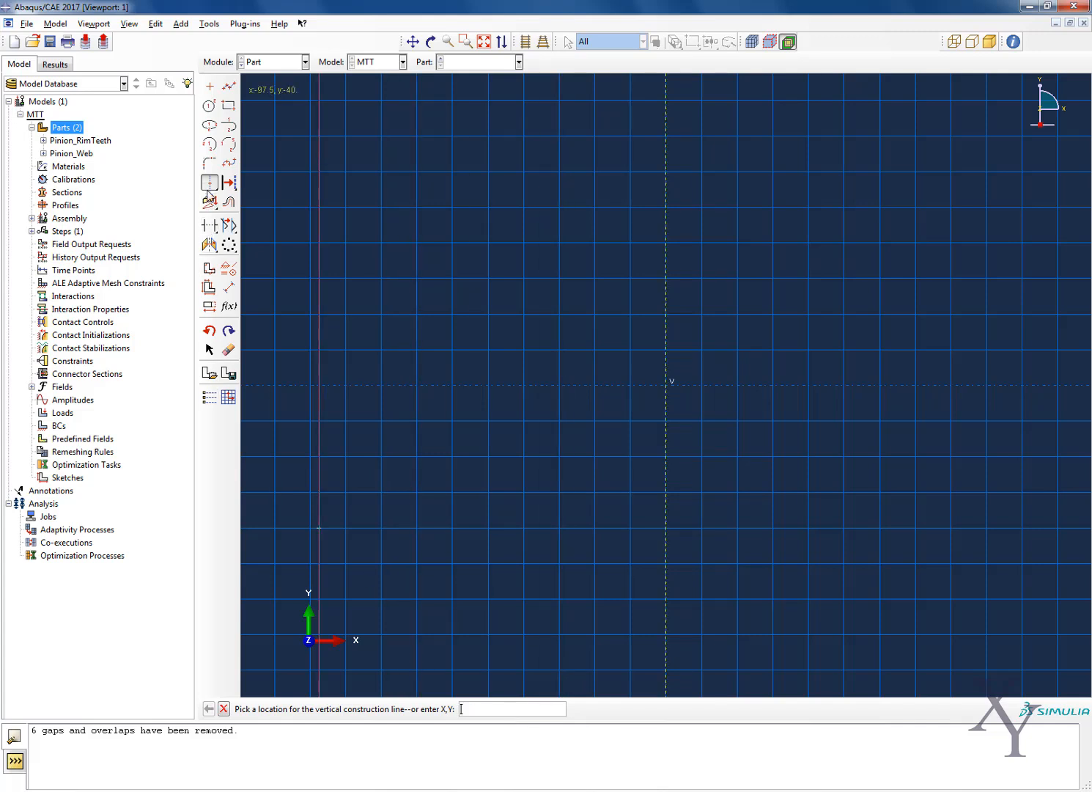
left_click_drag(207, 192, 229, 183)
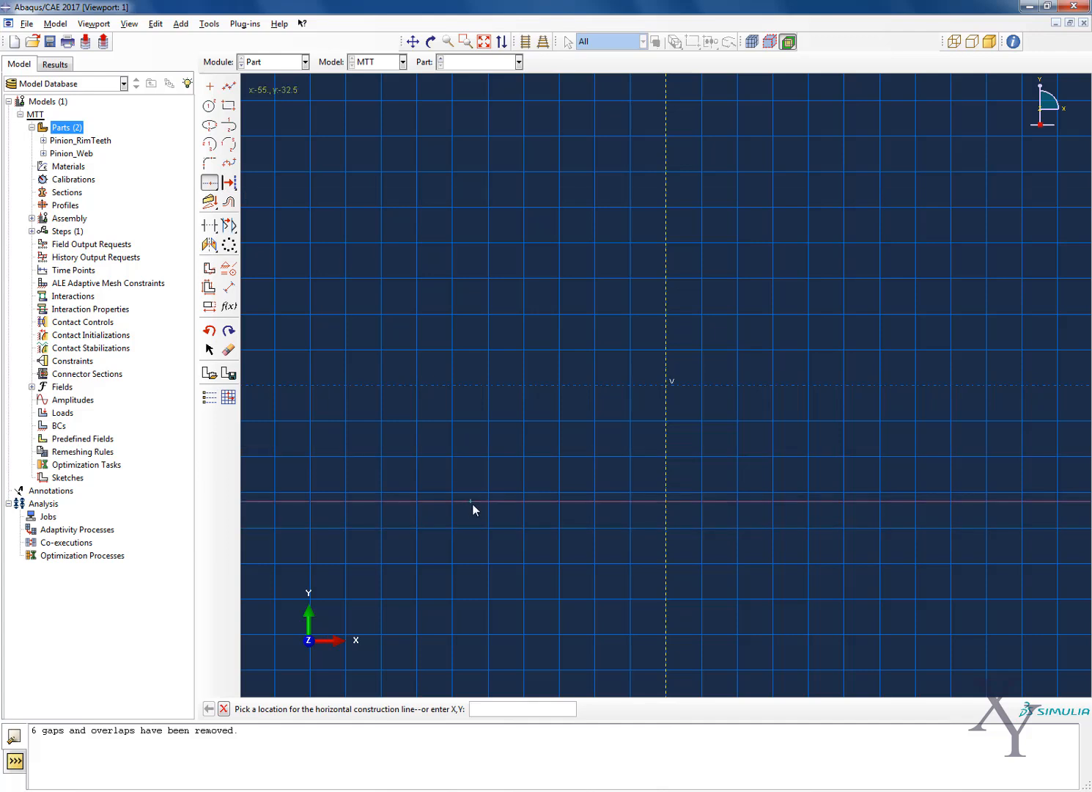
type("0,0")
key("Return")
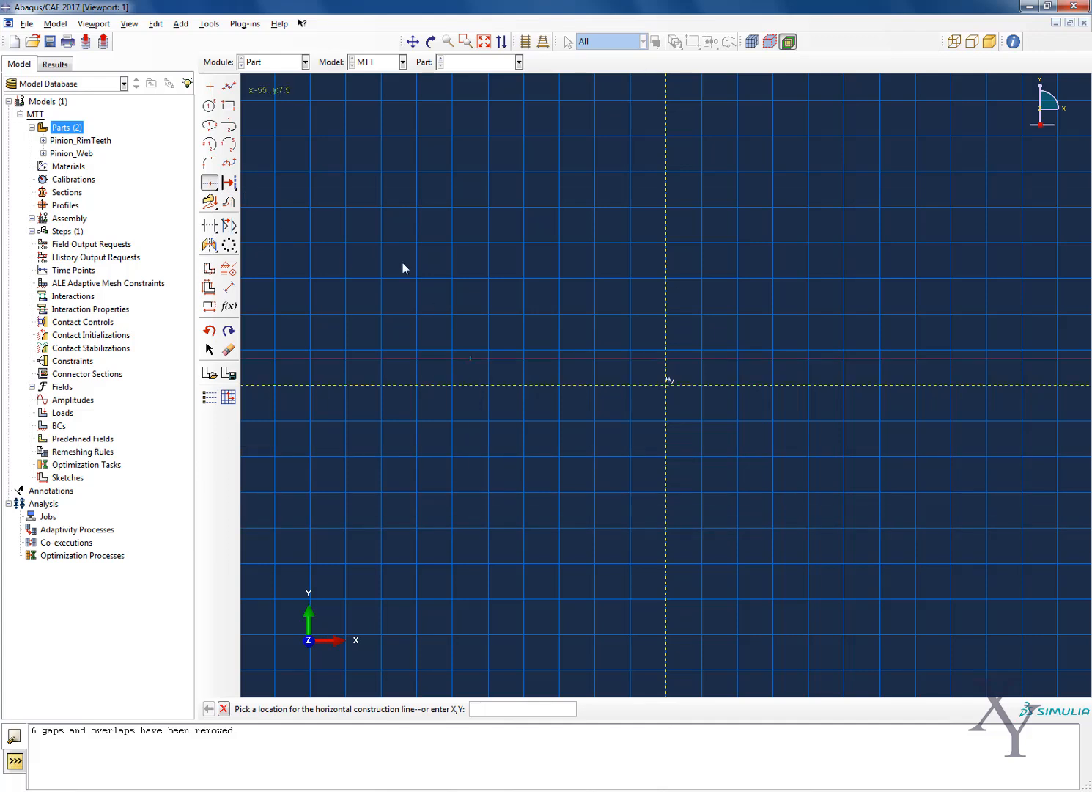
left_click_drag(214, 183, 279, 188)
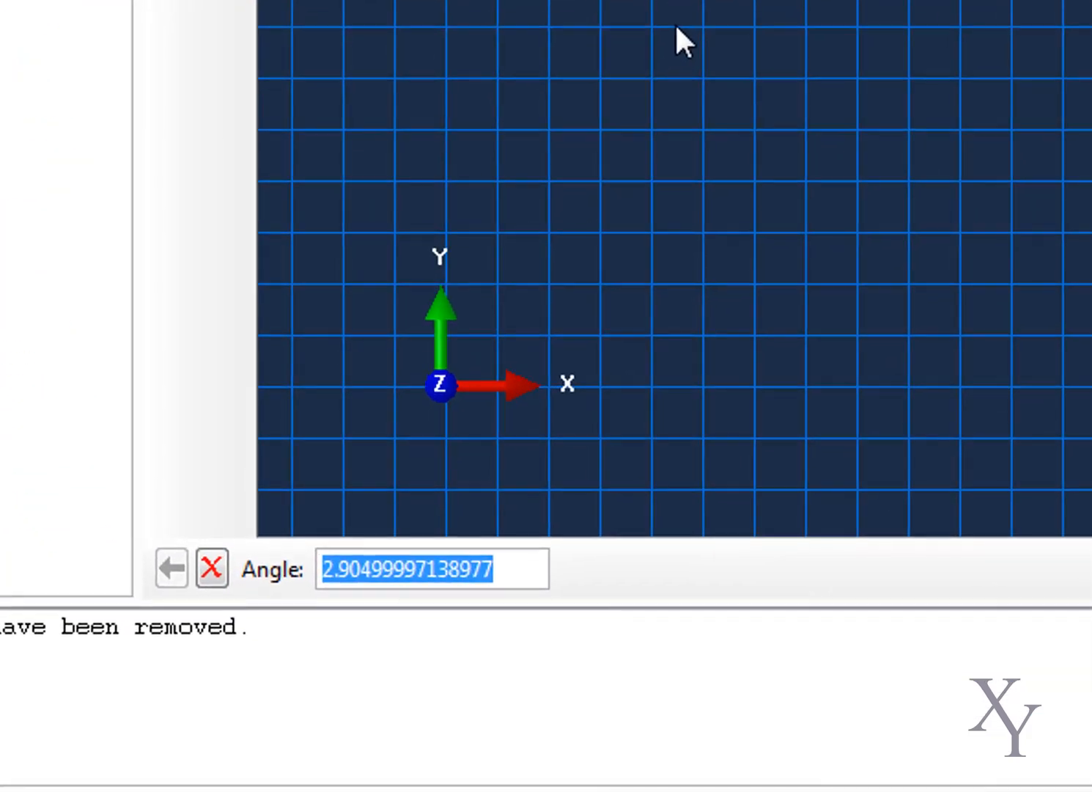
type("30")
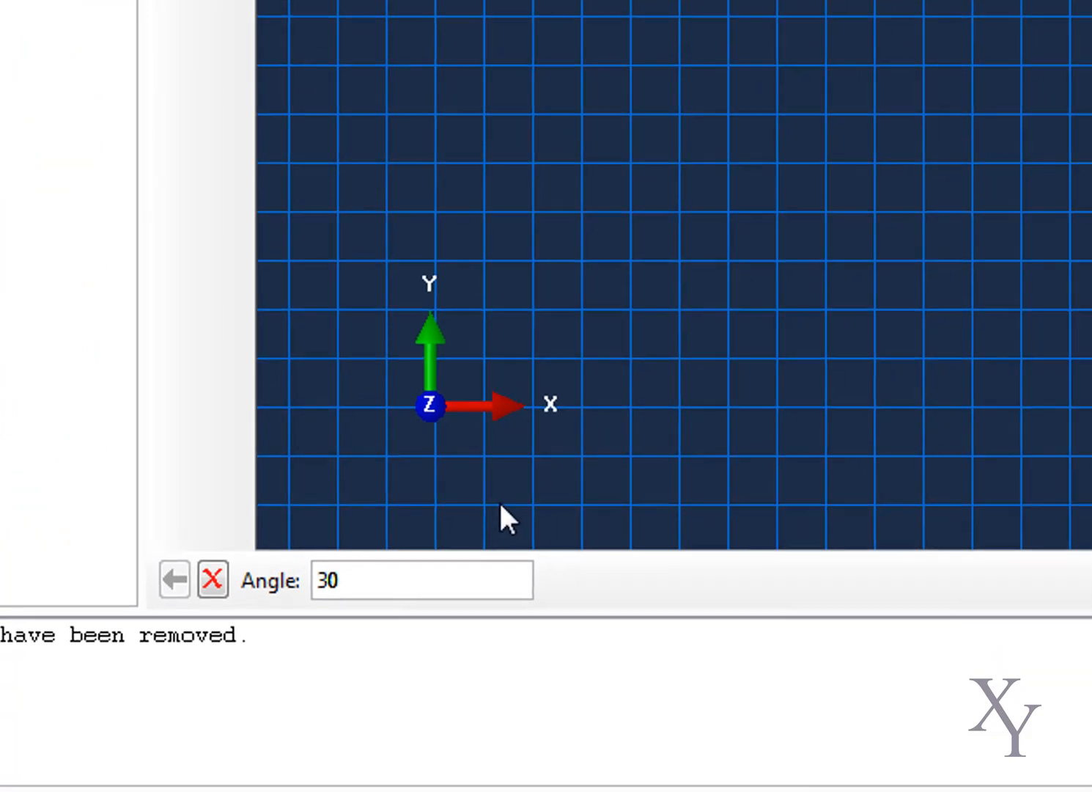
key("Return")
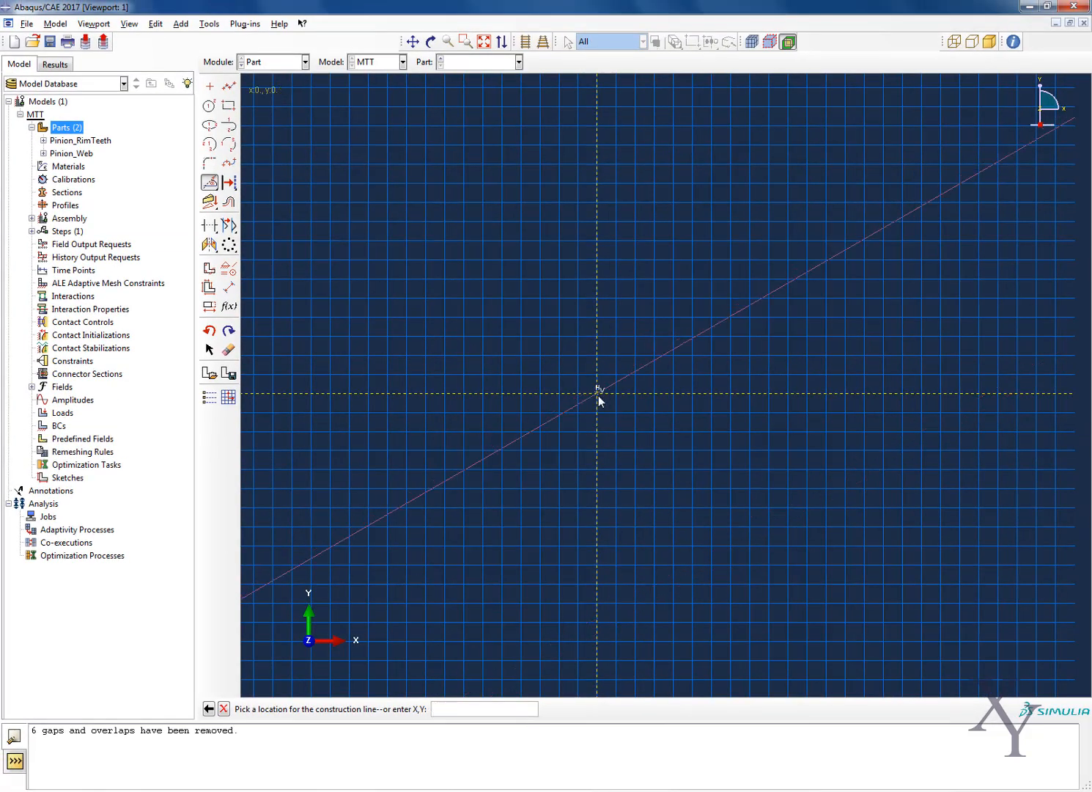
left_click(443, 713)
key("Escape")
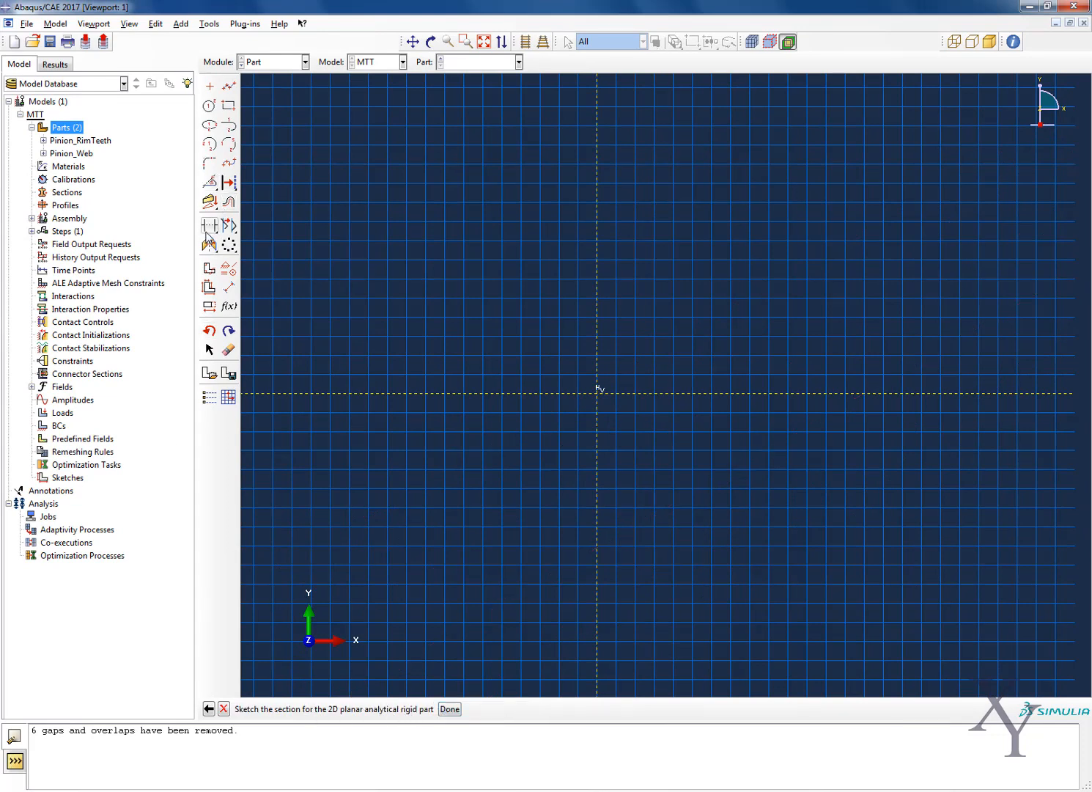
Add a construction line at an angle of -30 degrees through 0,0
left_click(209, 182)
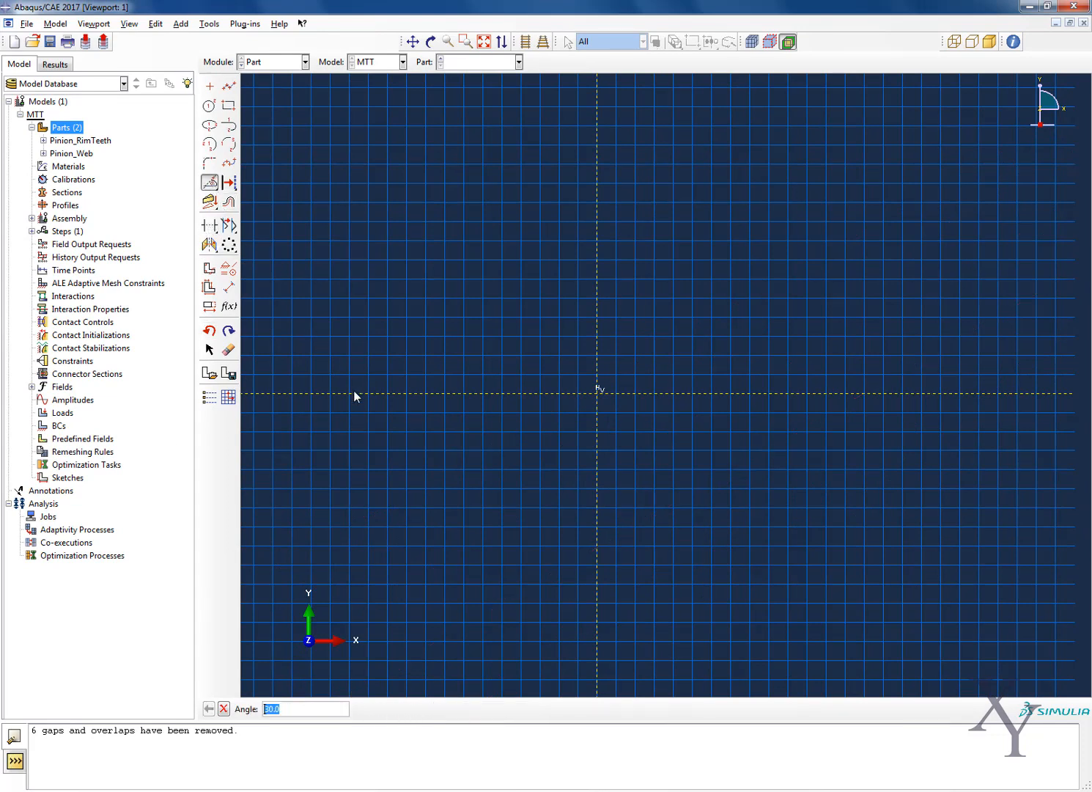
type("-30")
key("Return")
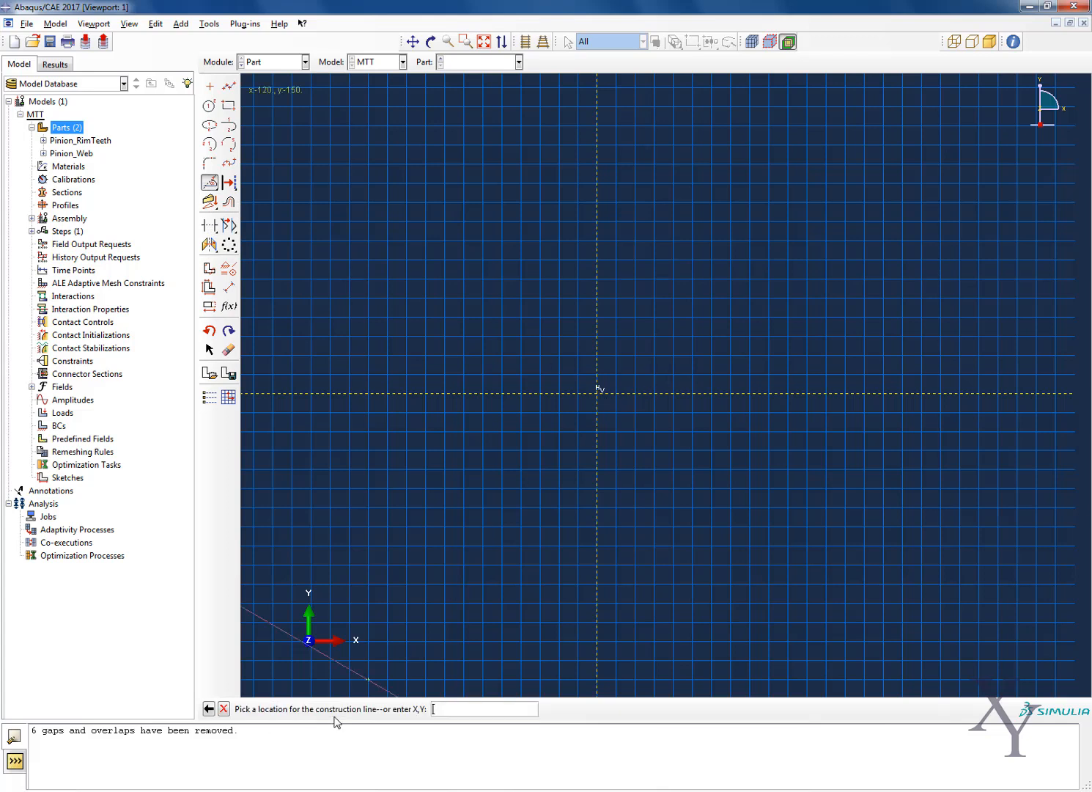
left_click(598, 396)
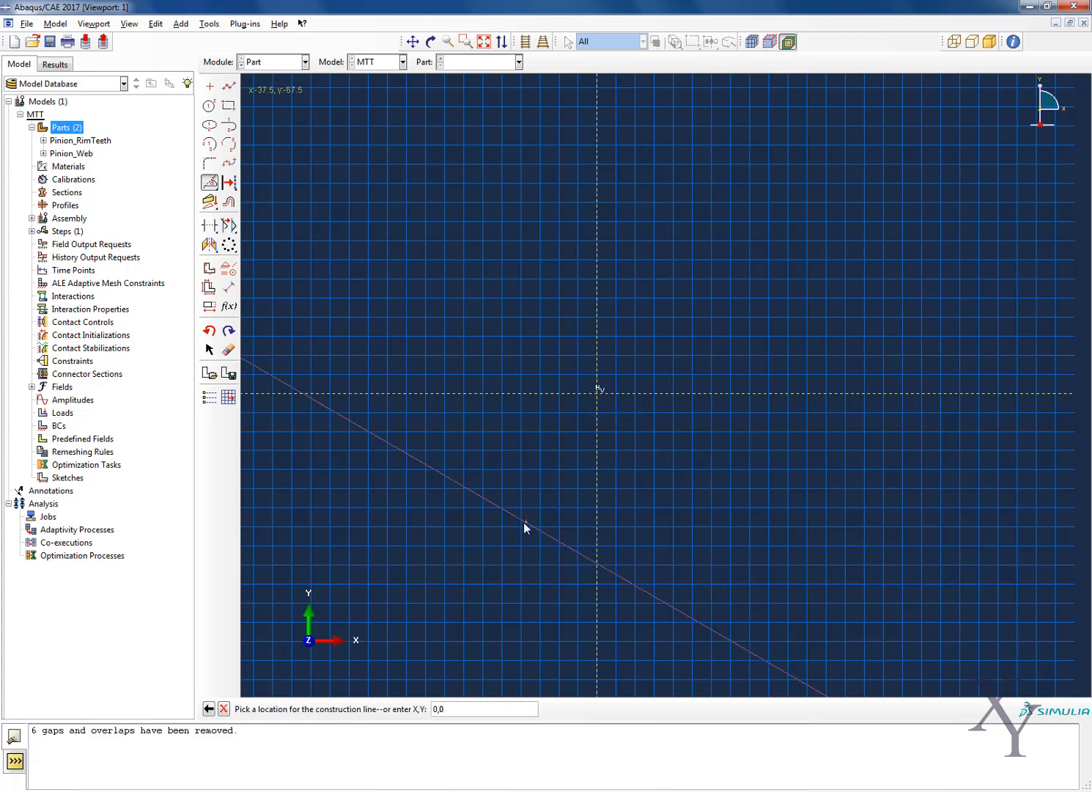
key("Escape")
scroll(713, 466, "up", 3)
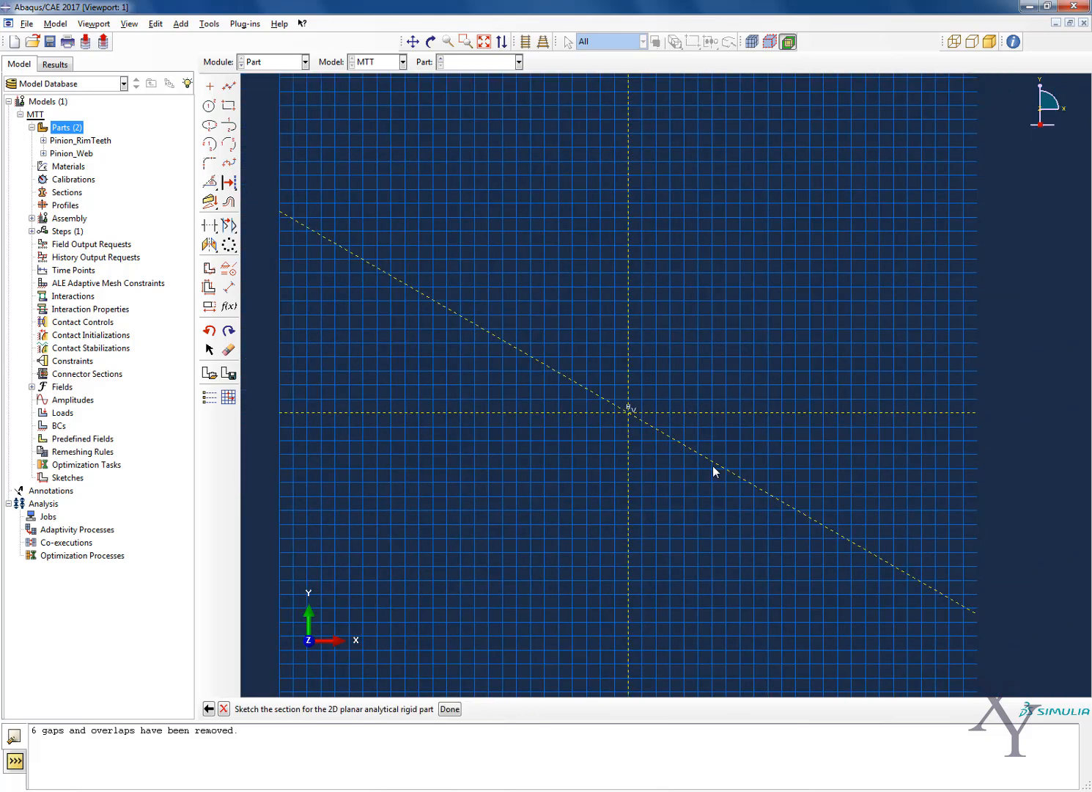
scroll(712, 463, "down", 3)
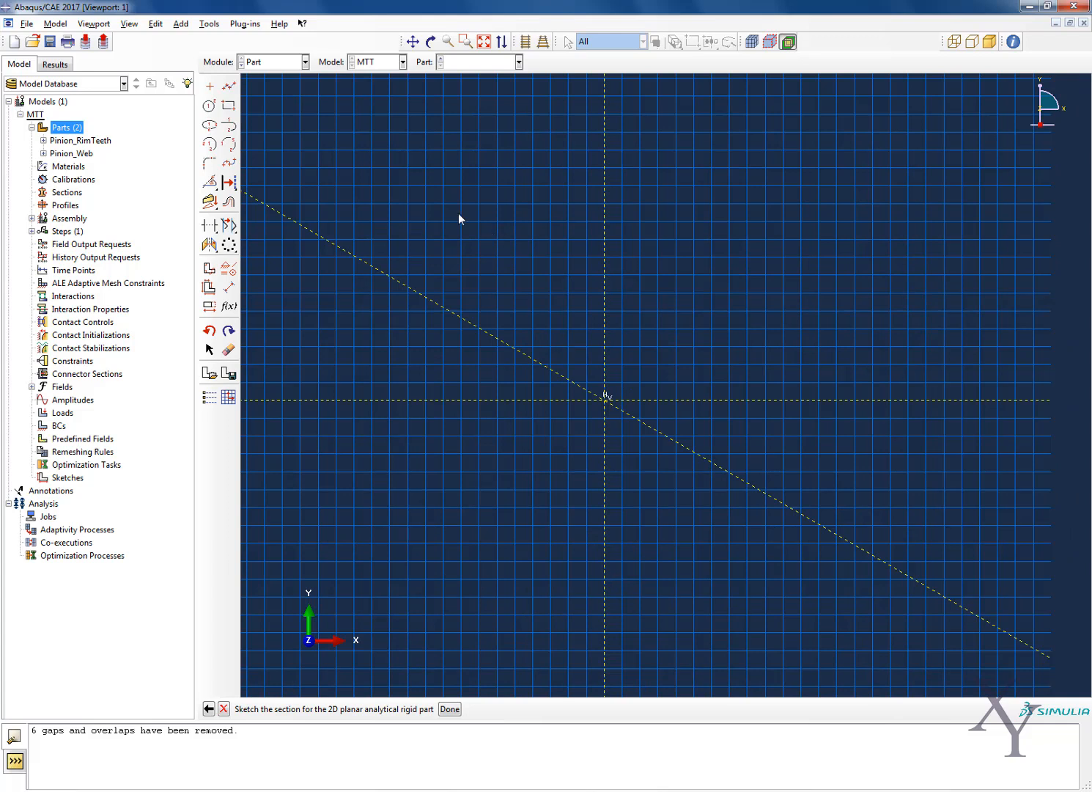
left_click(209, 146)
type("0,0")
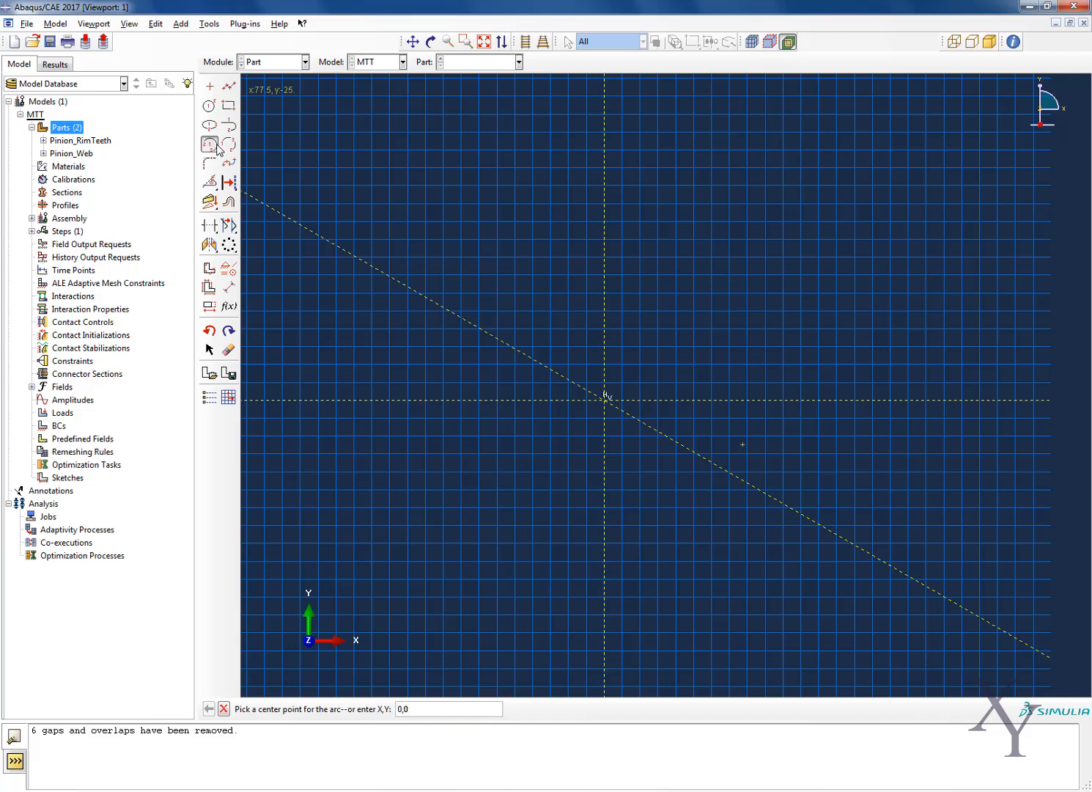
key("Return")
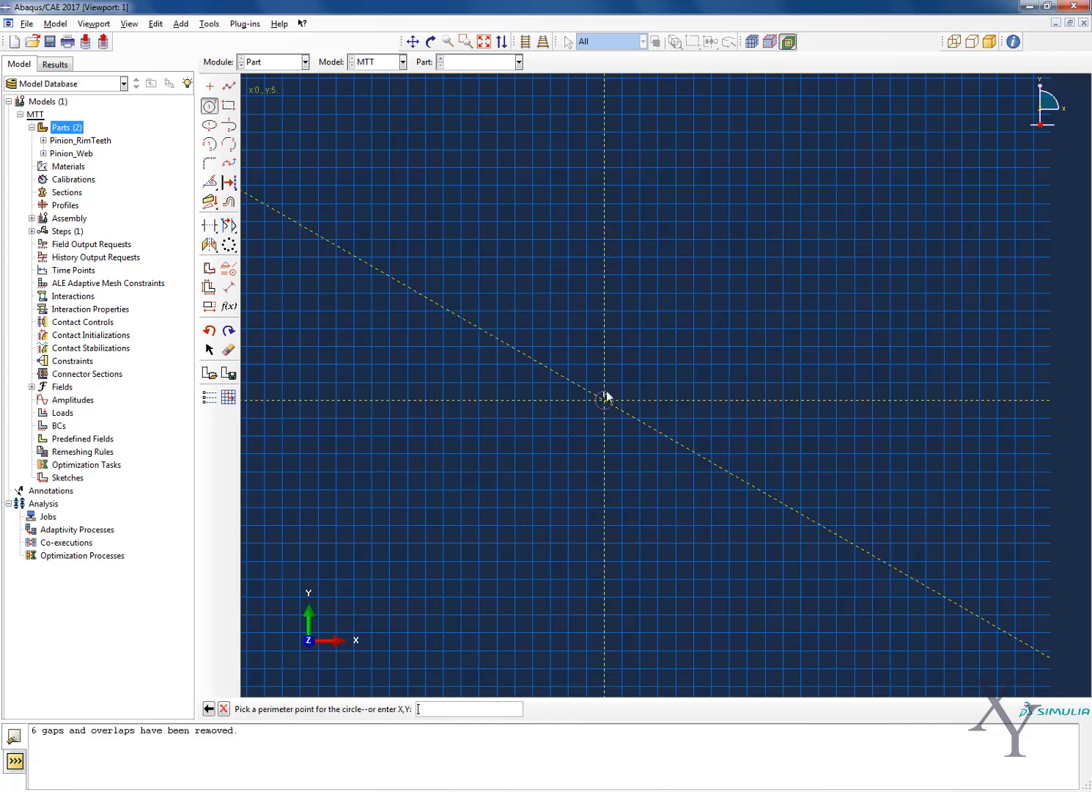
Draw a circle of radius 30 centred at 0,0 in the analytical rigid part's sketch
type("30")
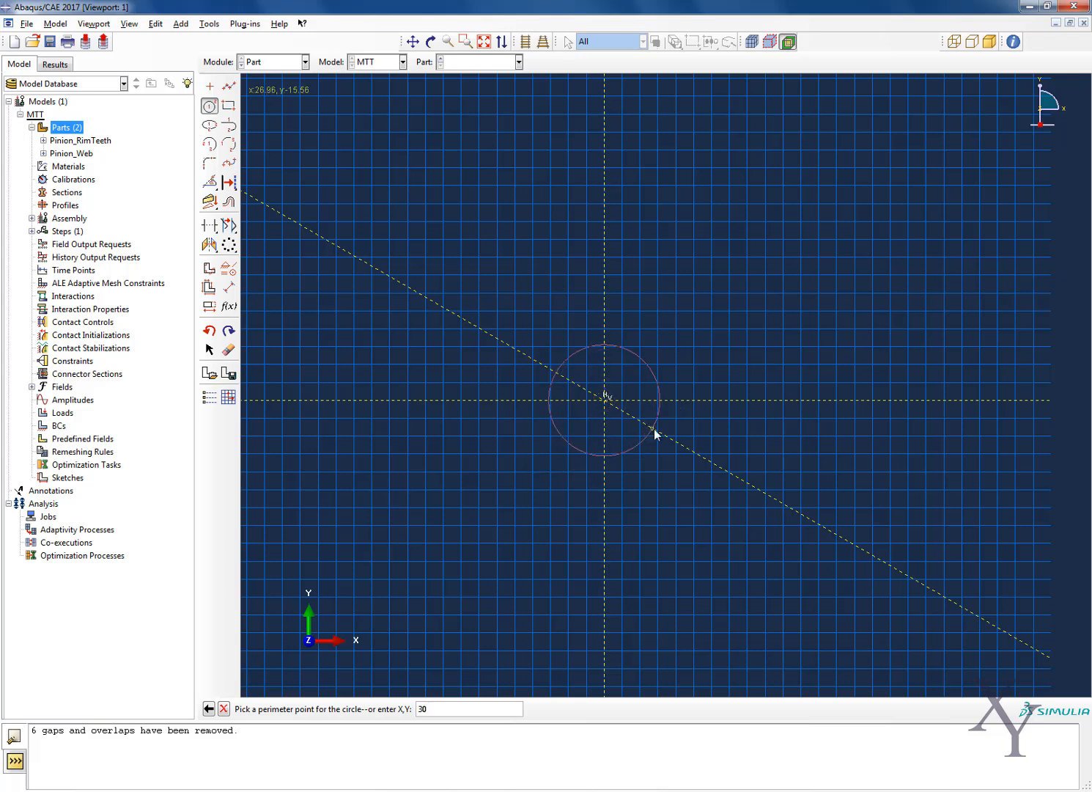
key("Return")
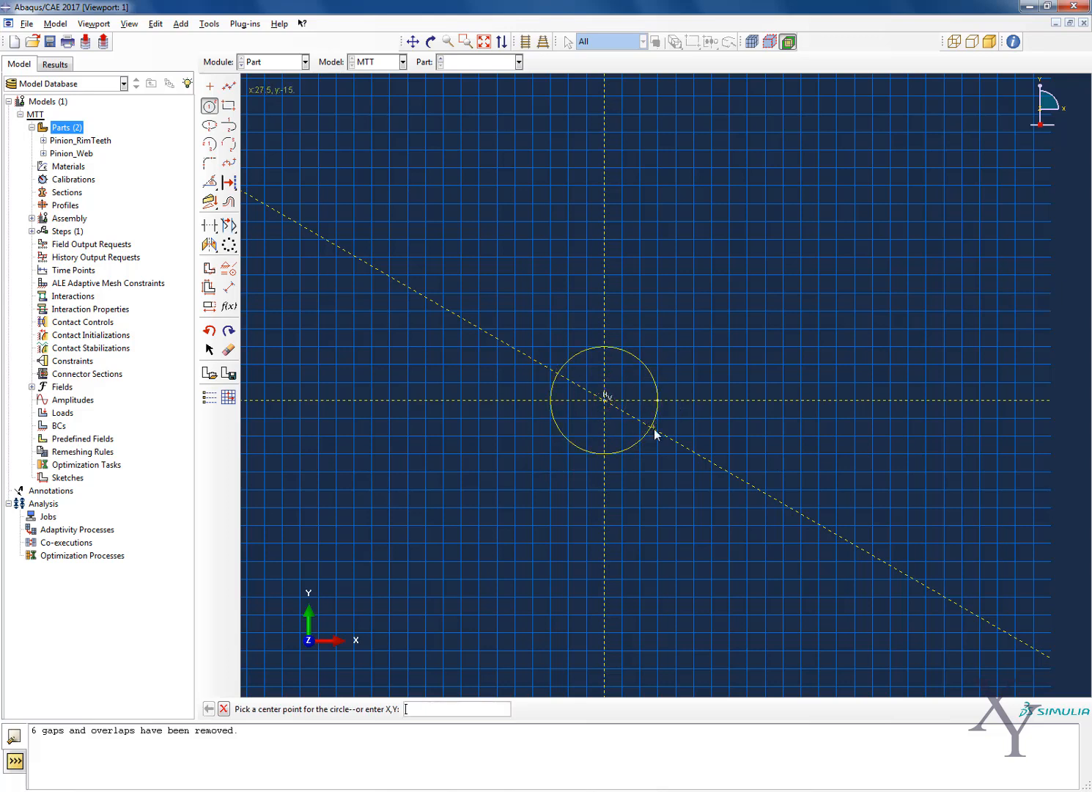
scroll(668, 405, "up", 5)
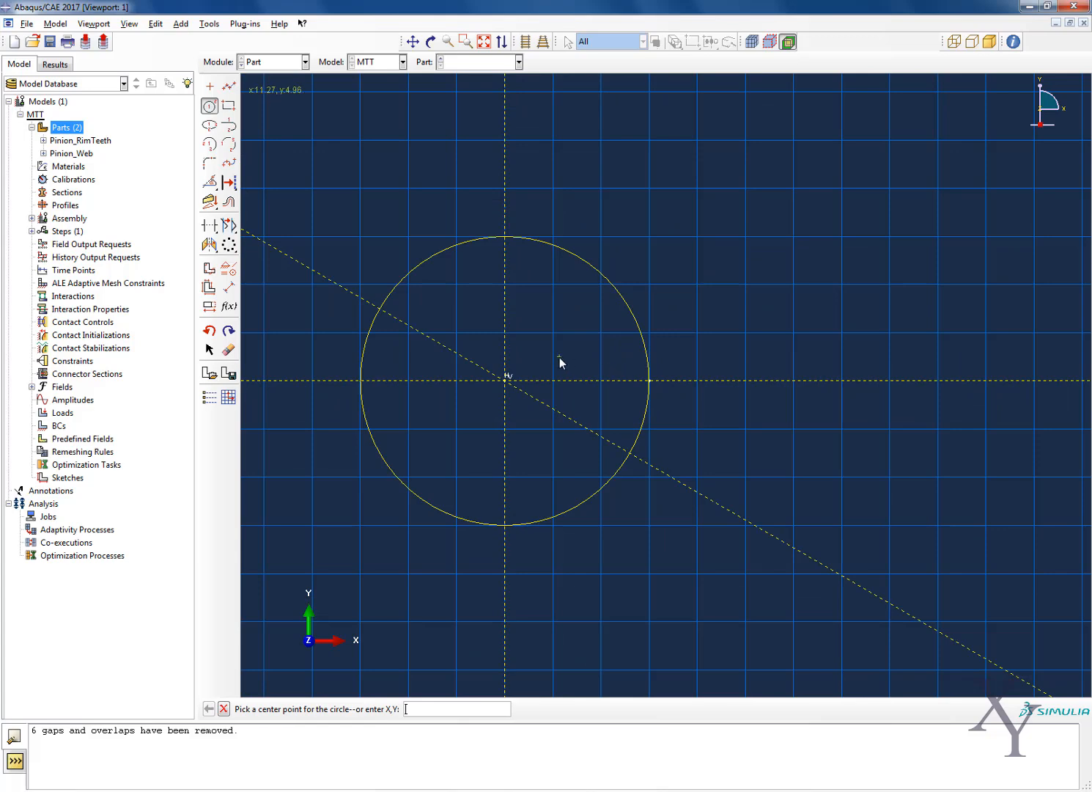
scroll(560, 362, "down", 1)
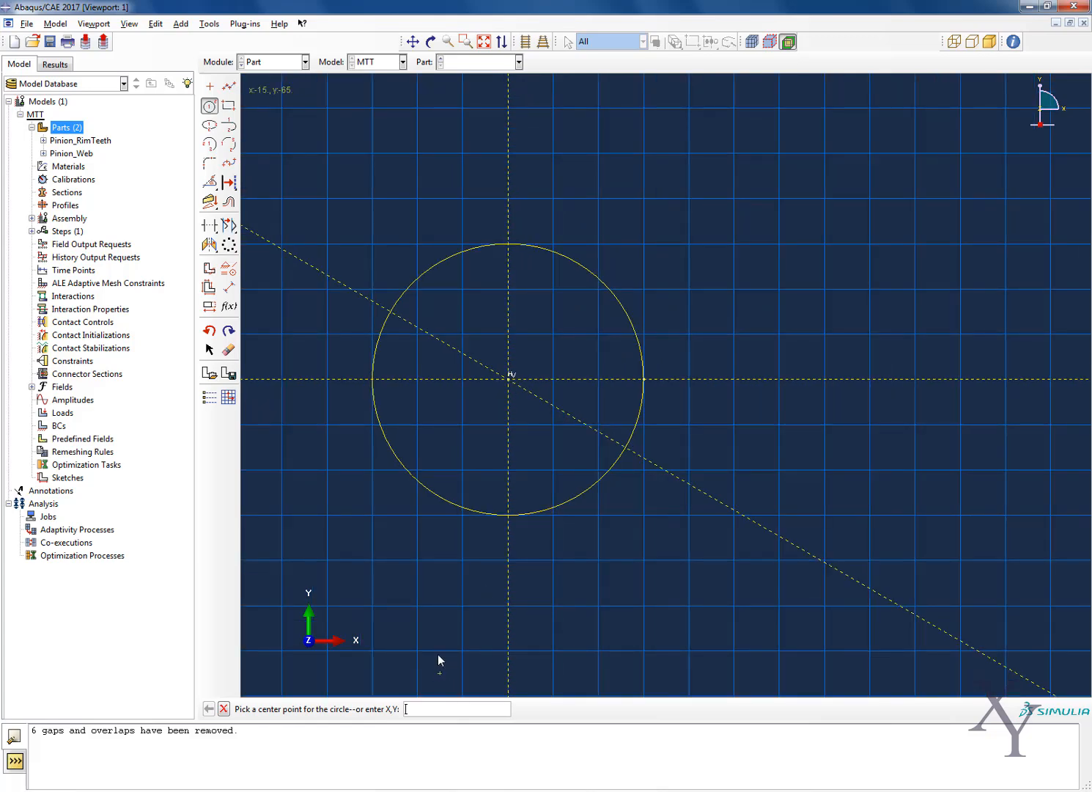
middle_click(406, 653)
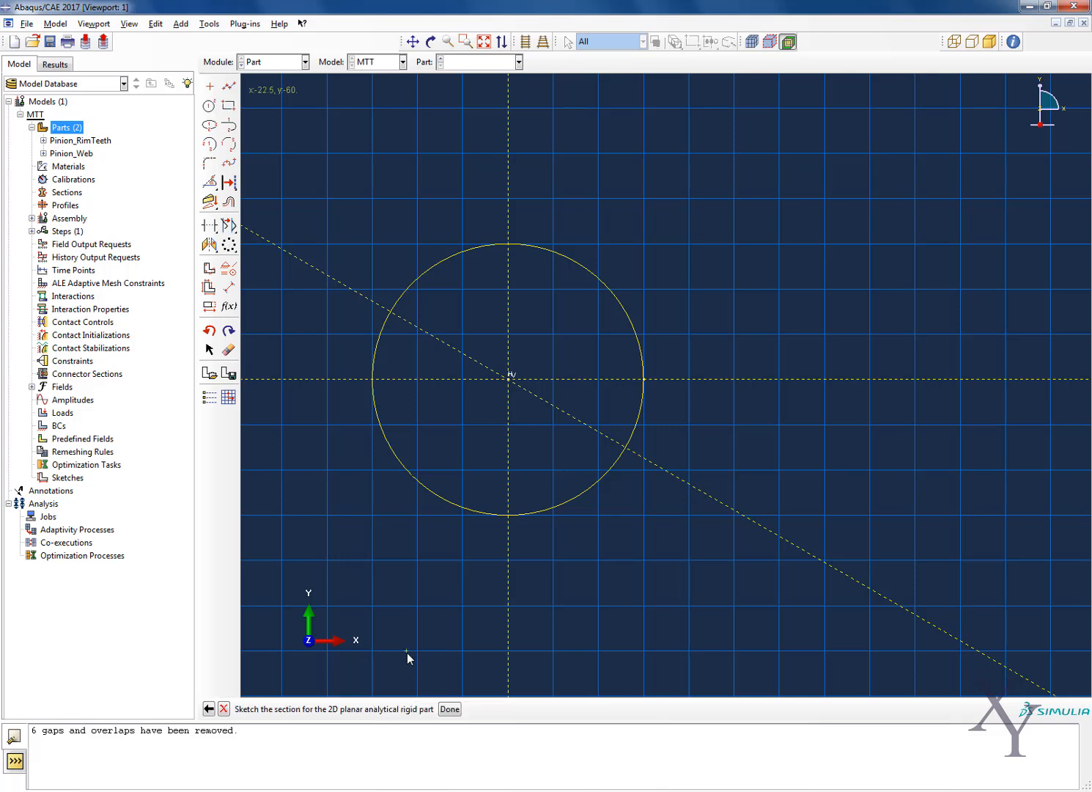
Trim away the circle's segments below the -30 degree construction line and finish the section sketch
left_click(228, 225)
left_click(208, 226)
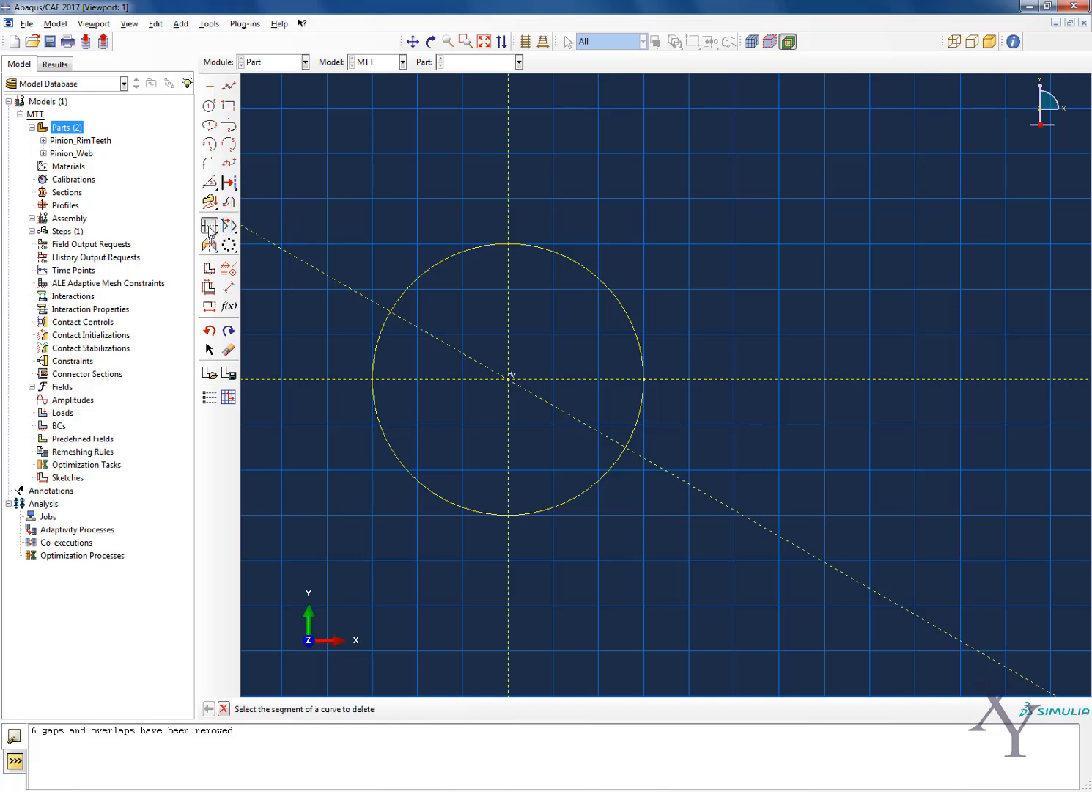
left_click(382, 339)
left_click(389, 444)
left_click(582, 492)
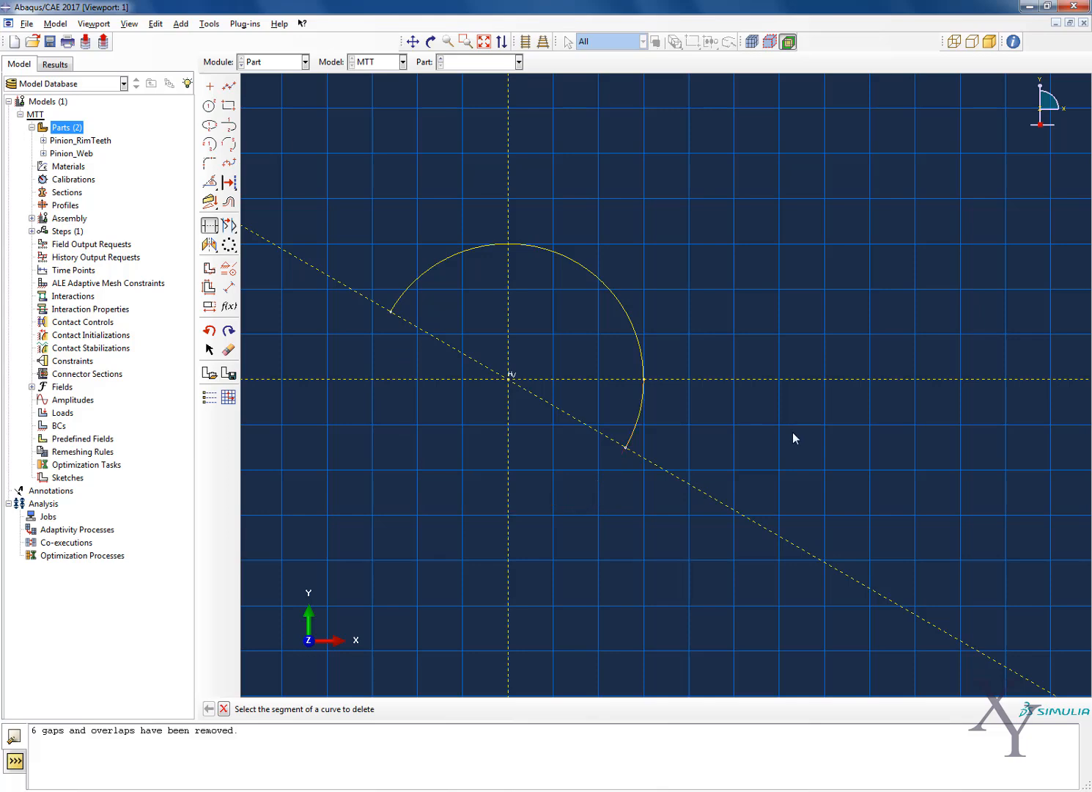
key("Escape")
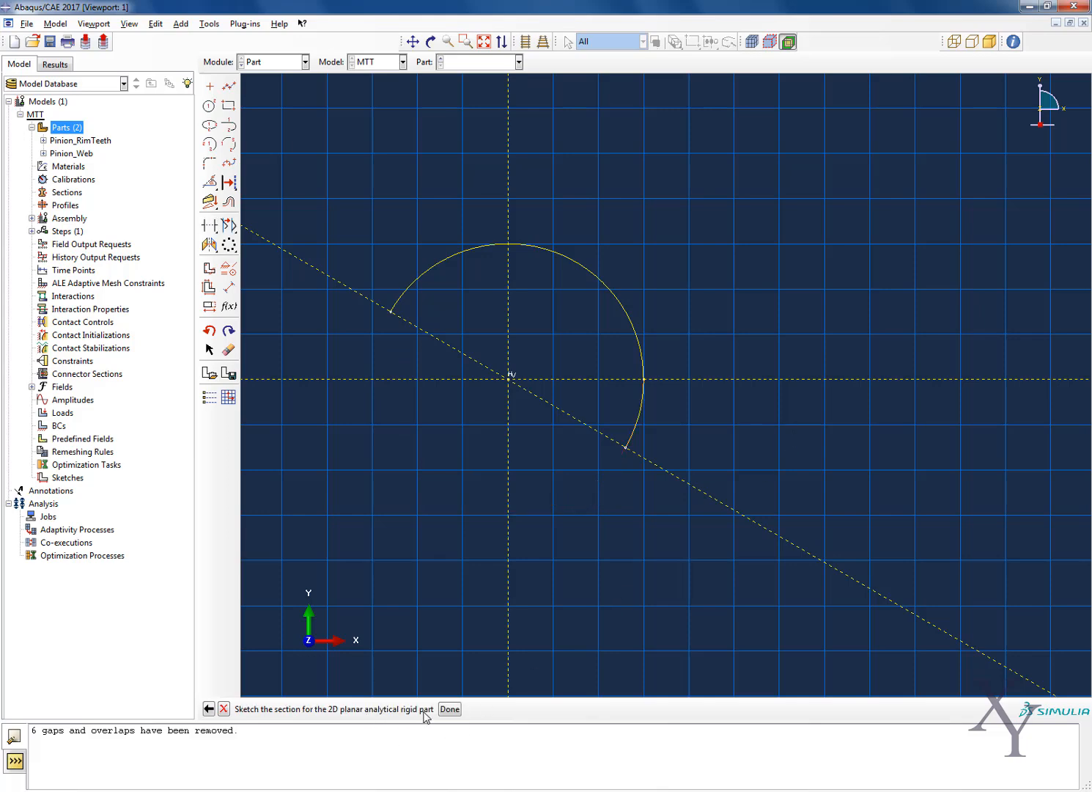
left_click(443, 709)
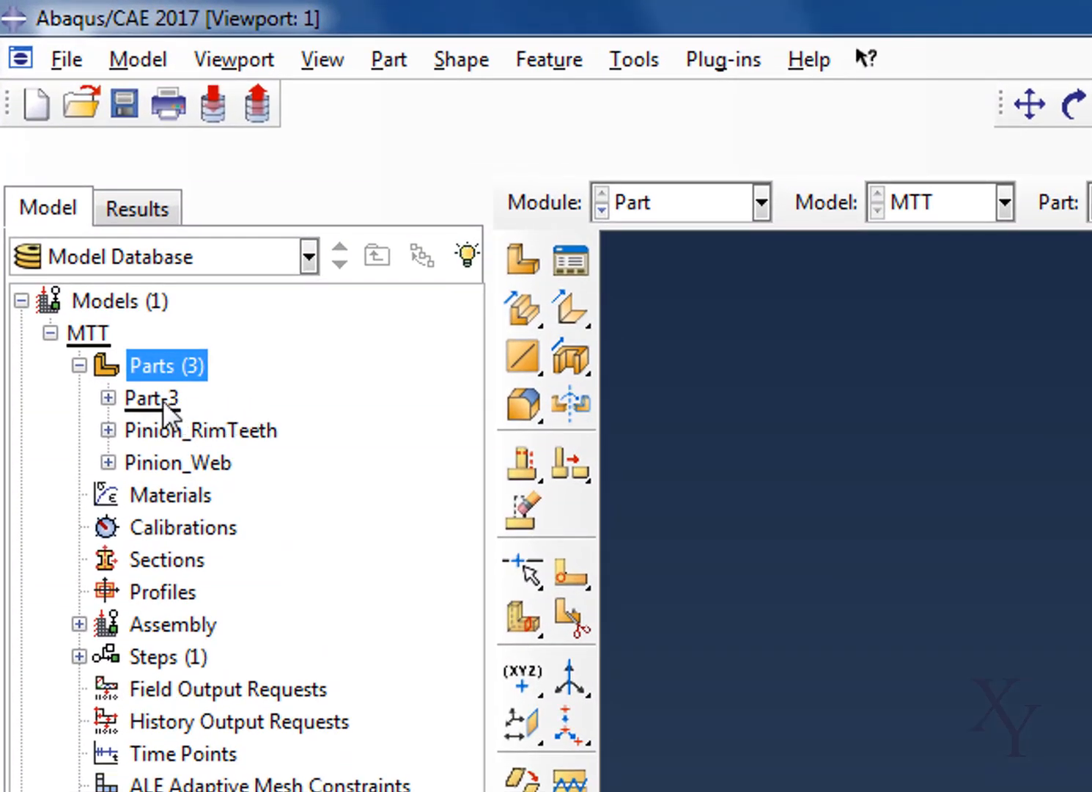
Rename Part-3 as Pinion_Shaft
right_click(69, 170)
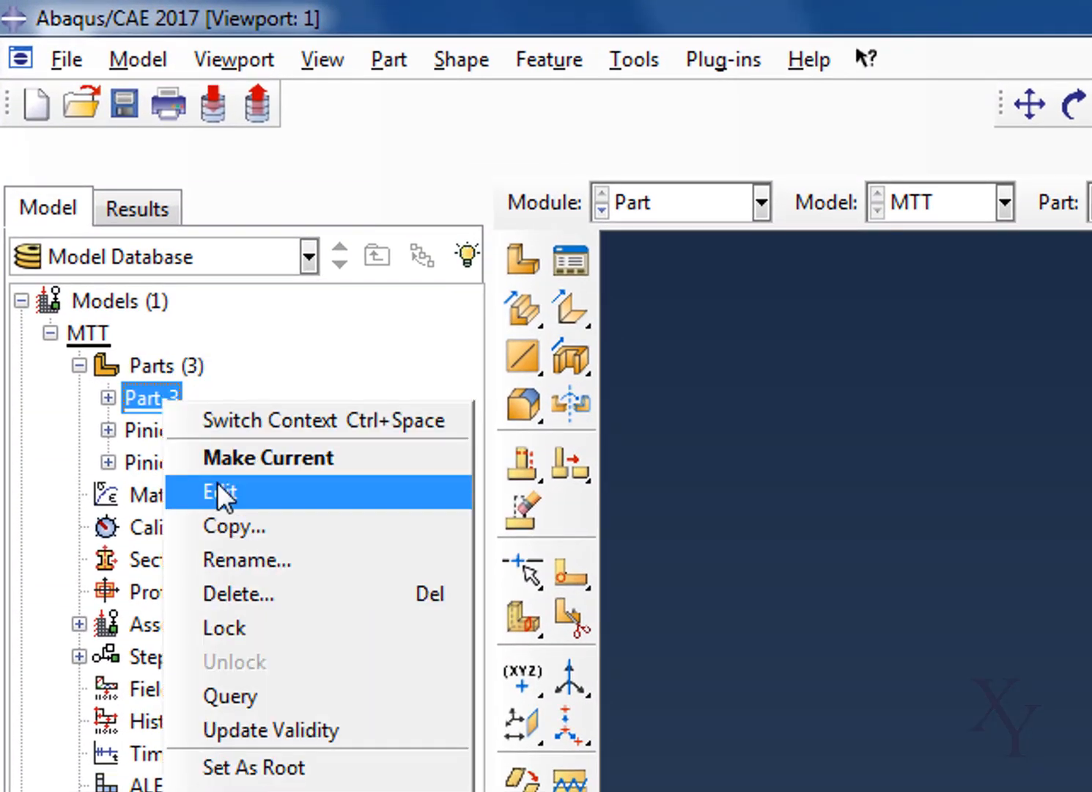
left_click(258, 559)
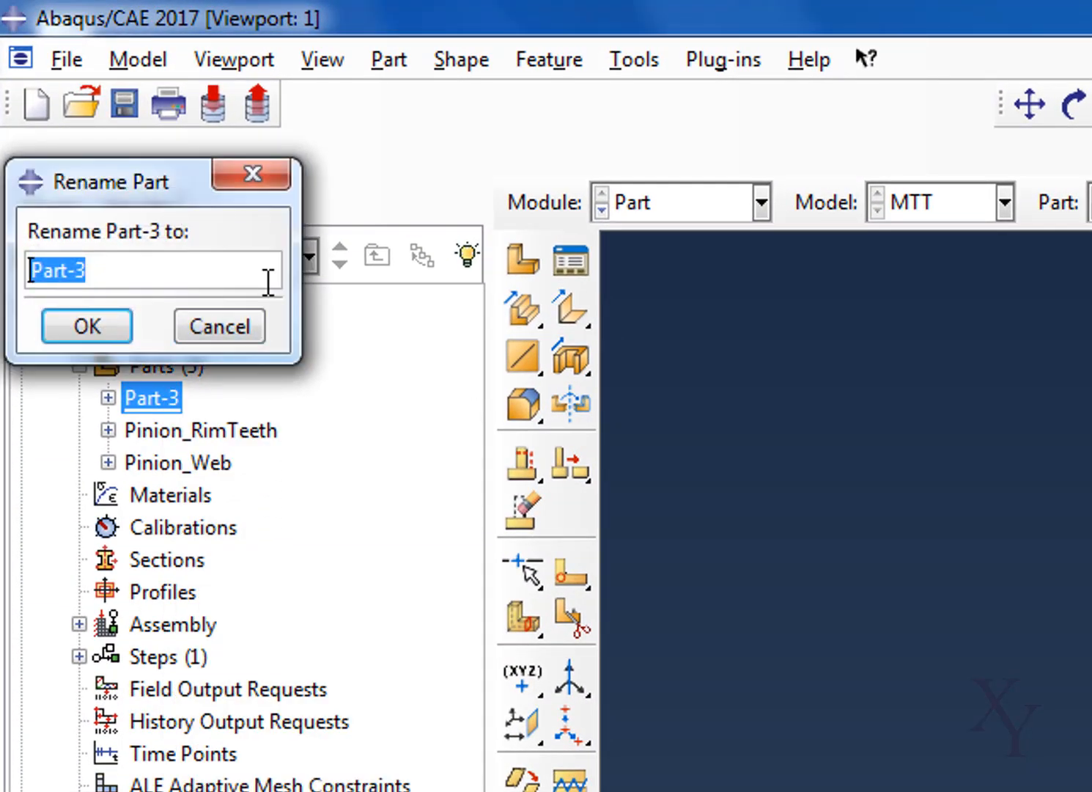
type("Pinion_Sha")
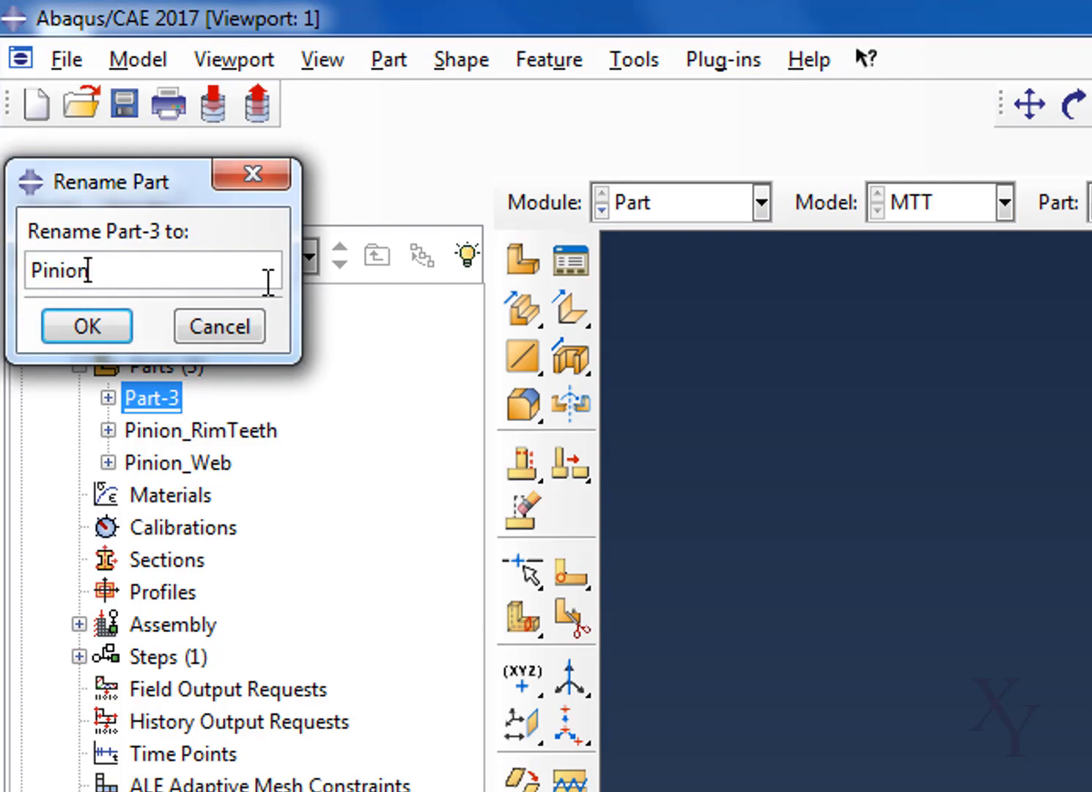
type("ft")
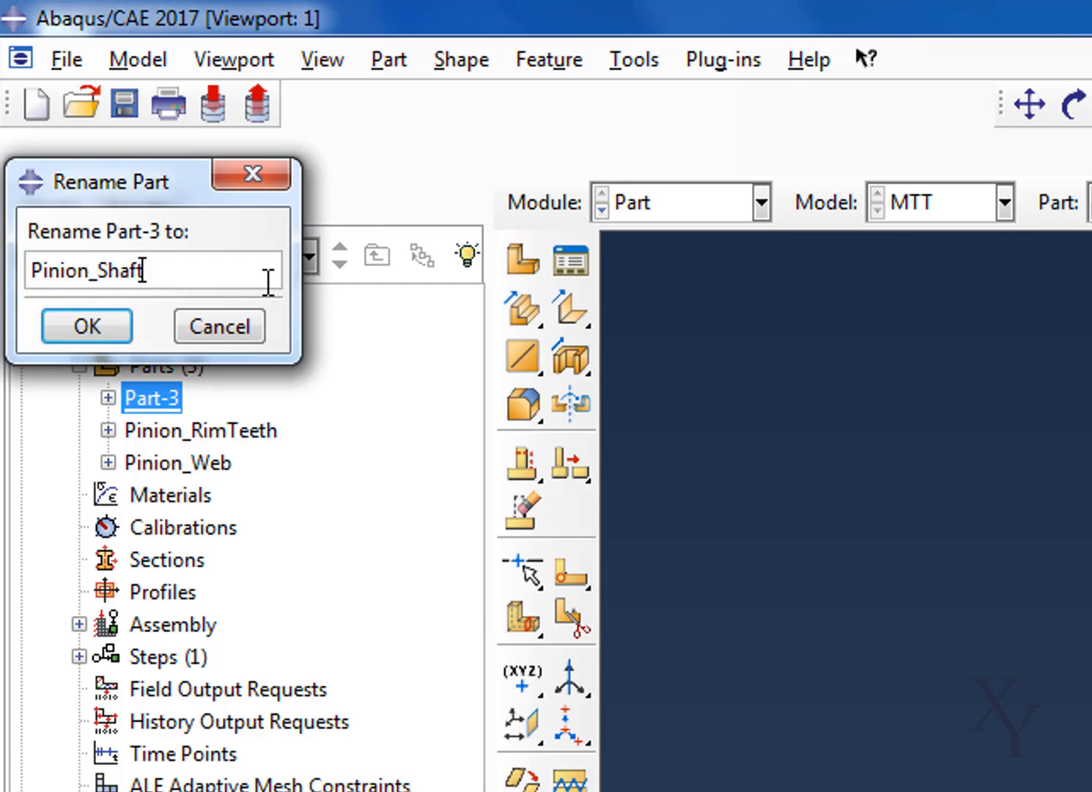
key("Return")
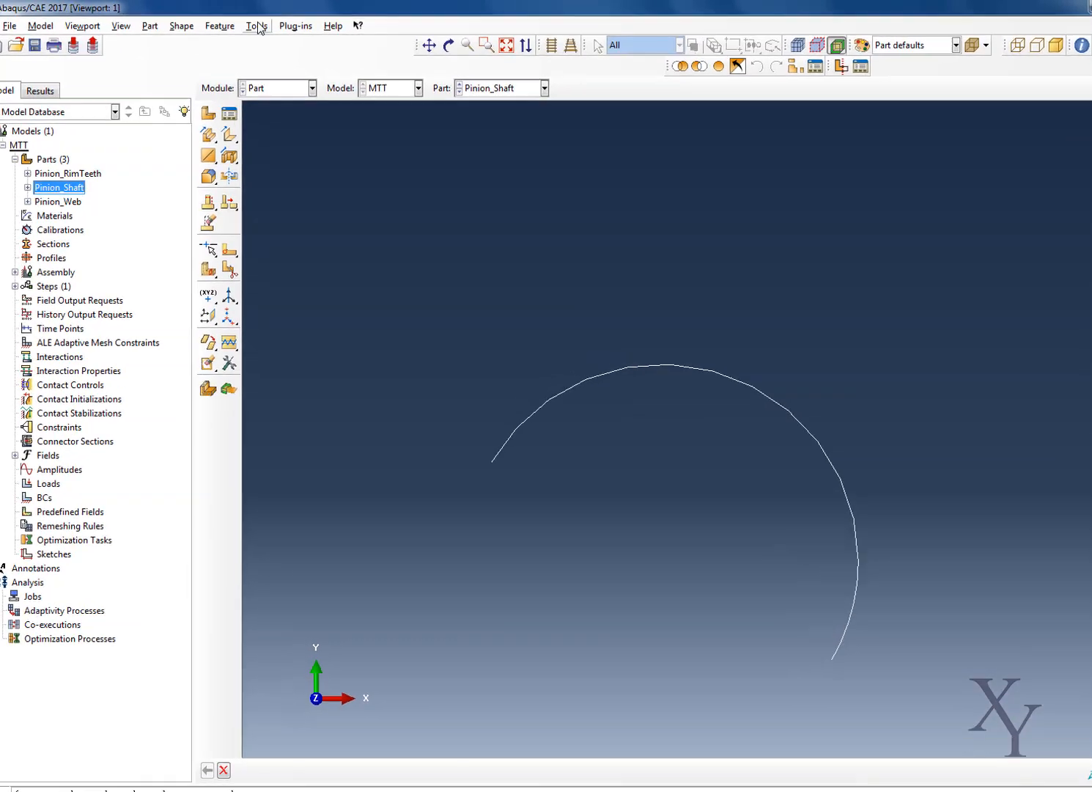
Add a reference point at the centre of the Pinion_Shaft arc
left_click(254, 24)
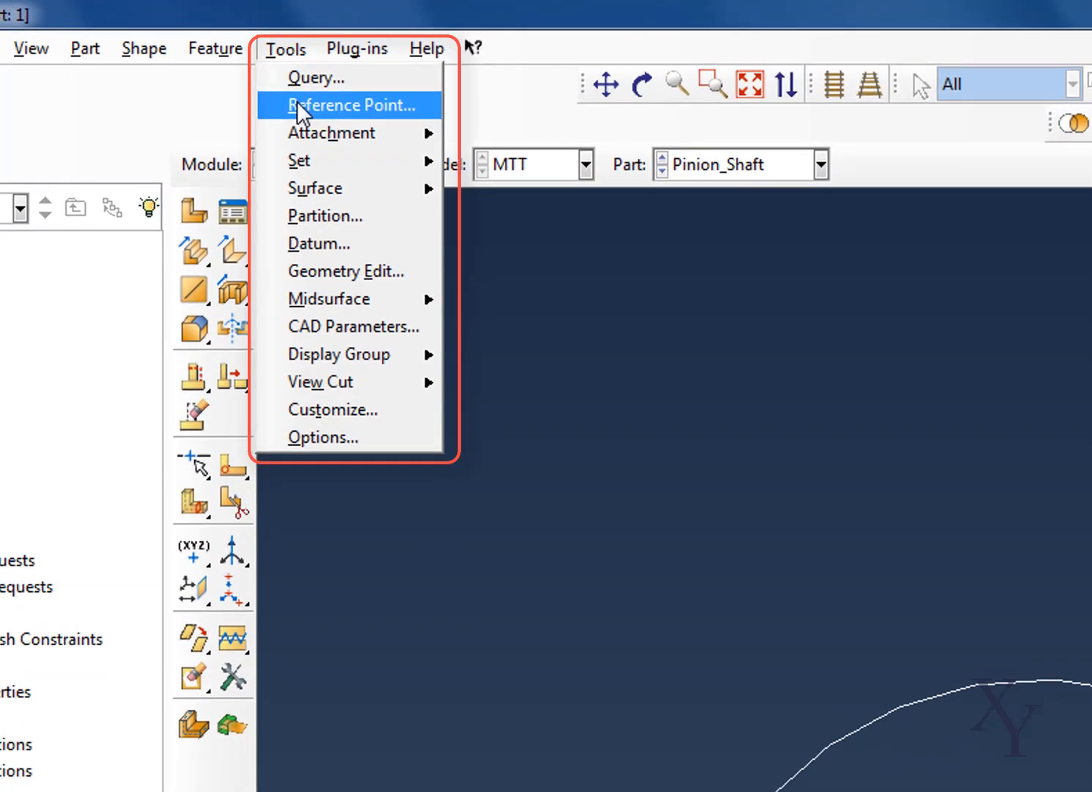
left_click(308, 97)
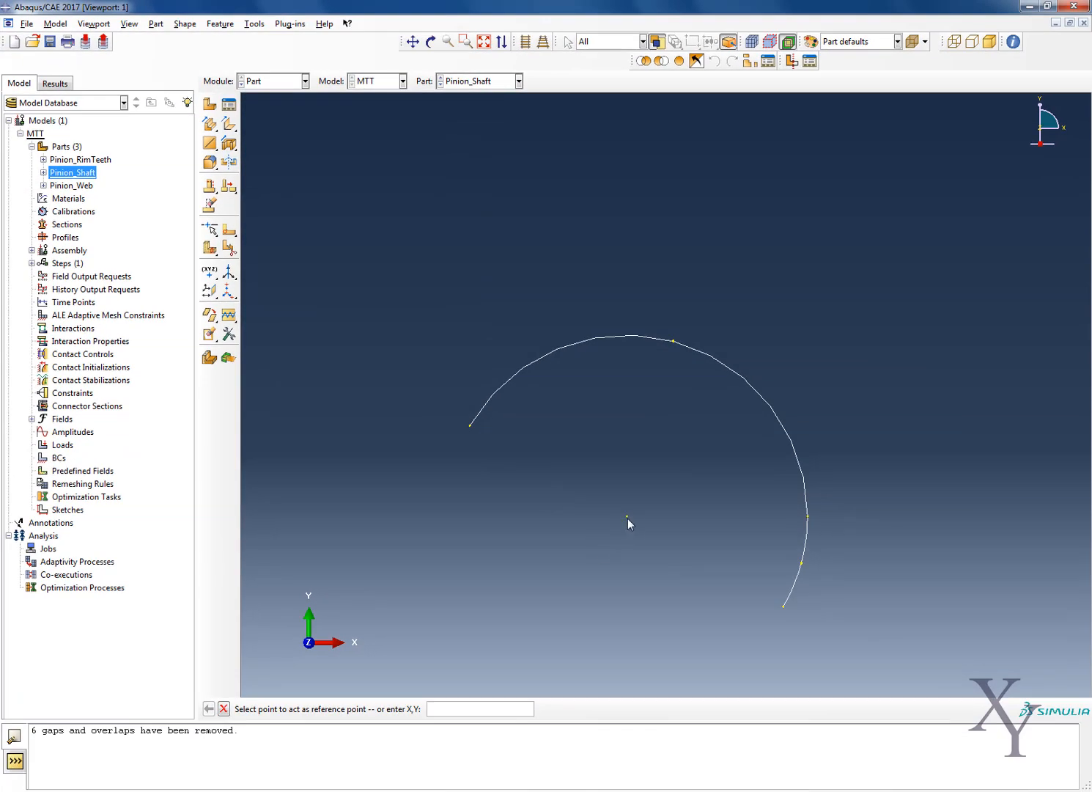
left_click(627, 517)
scroll(479, 568, "up", 1)
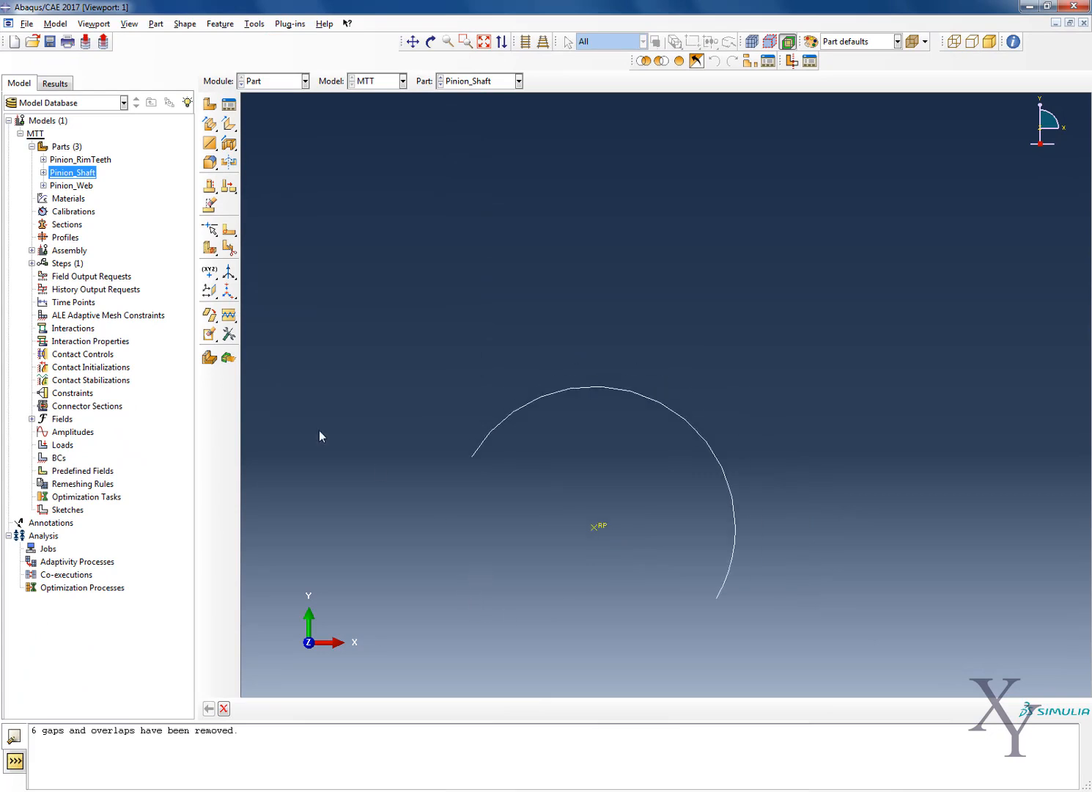